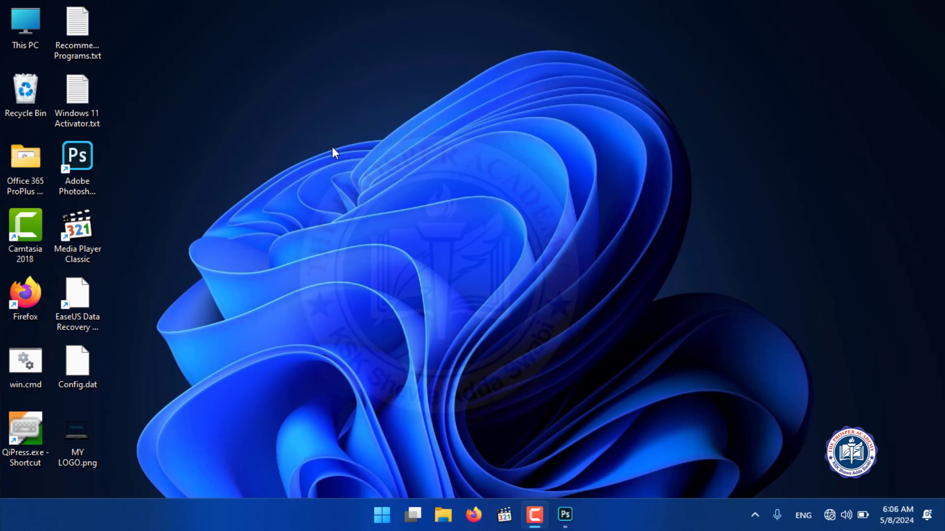
Switch to Photoshop and open the recent file MY LOGO.png
{"action": "left_click", "coordinate": [565, 515]}
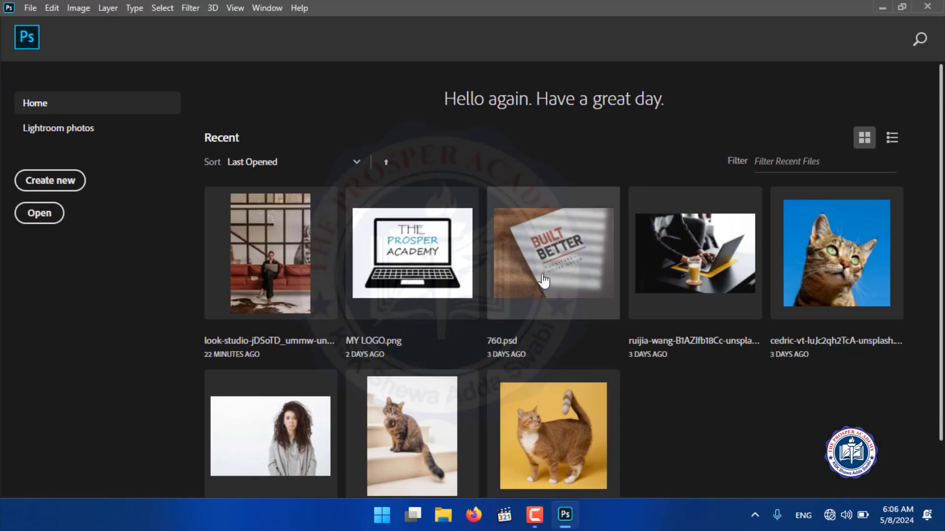
{"action": "left_click", "coordinate": [413, 242]}
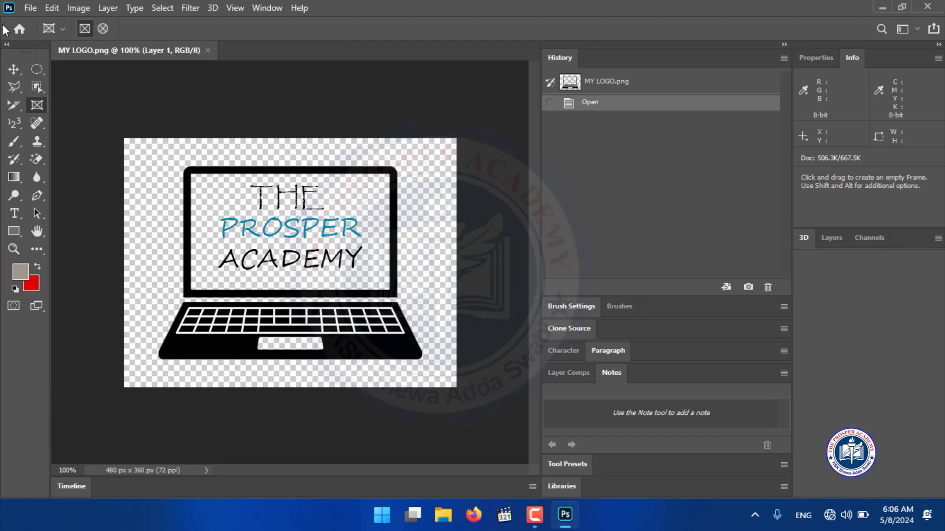
Save a copy on the computer in Downloads as MY LOGO.jpg in JPEG format with quality 12 (Maximum)
{"action": "left_click", "coordinate": [28, 9]}
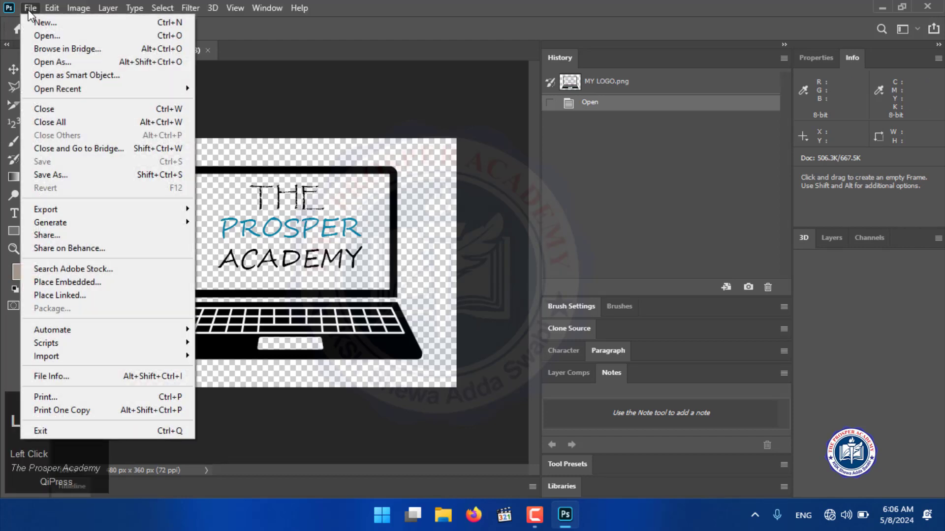
{"action": "left_click", "coordinate": [62, 176]}
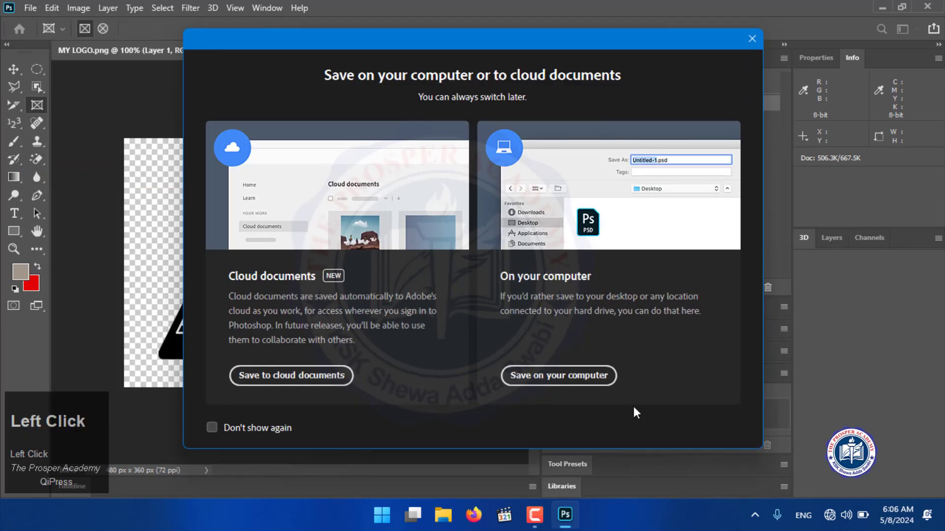
{"action": "left_click", "coordinate": [551, 376]}
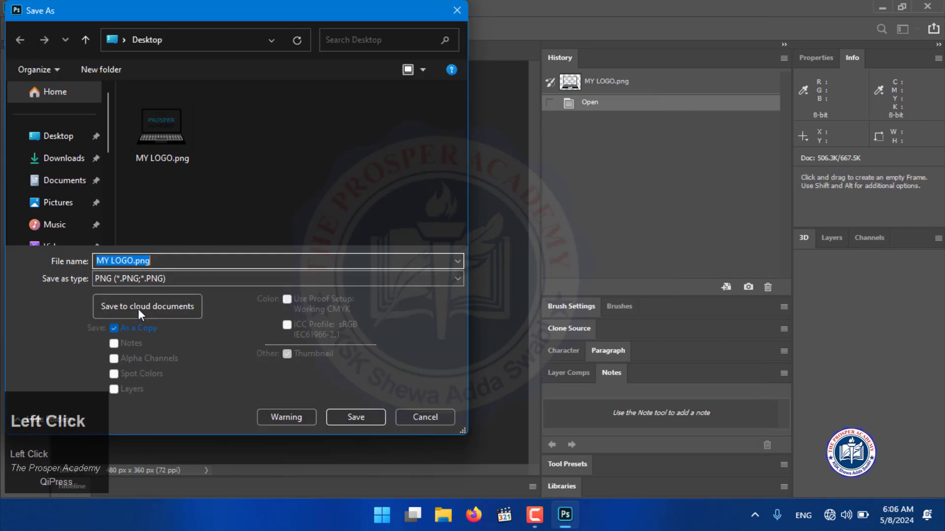
{"action": "left_click", "coordinate": [124, 279]}
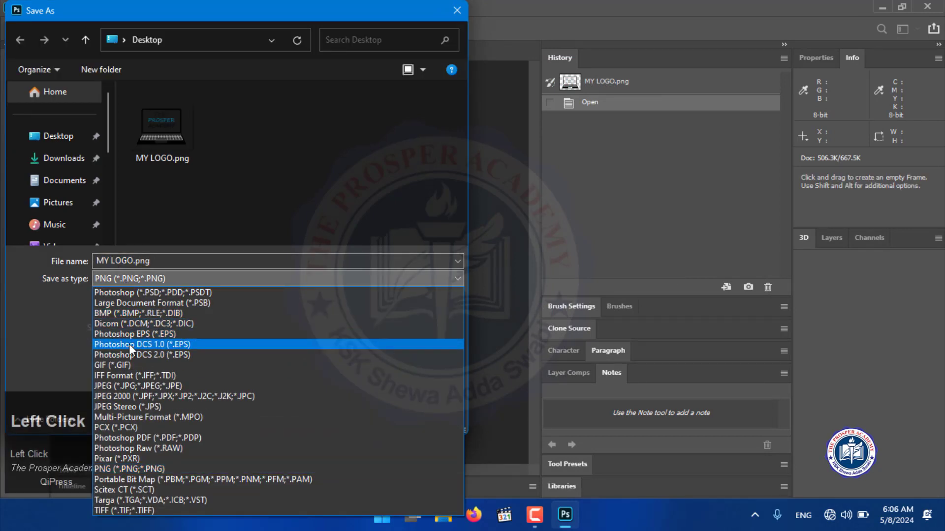
{"action": "left_click", "coordinate": [134, 387]}
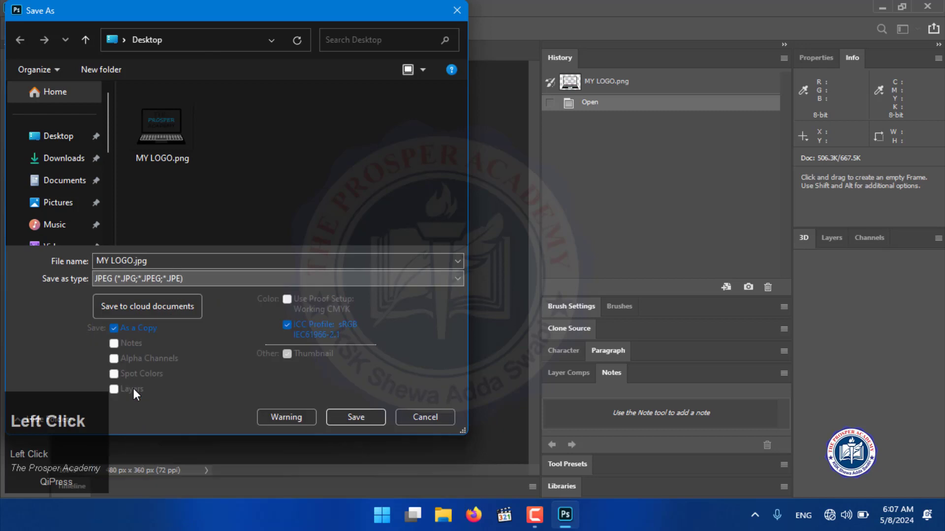
{"action": "left_click", "coordinate": [61, 160]}
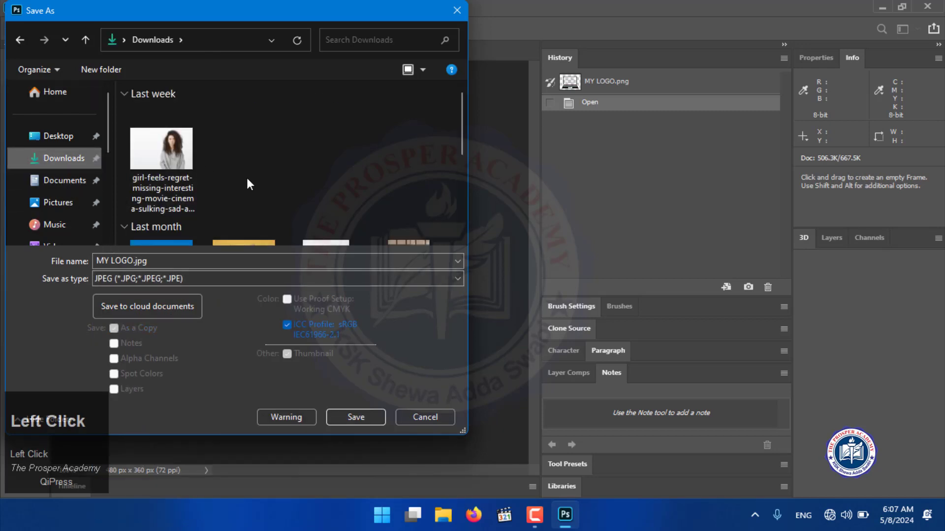
{"action": "left_click", "coordinate": [361, 419]}
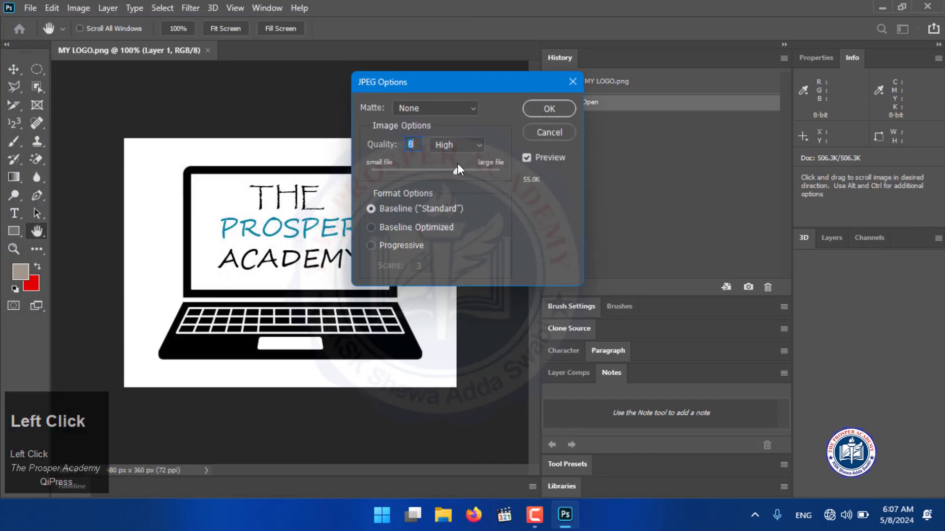
{"action": "left_click_drag", "start_coordinate": [455, 170], "coordinate": [513, 169]}
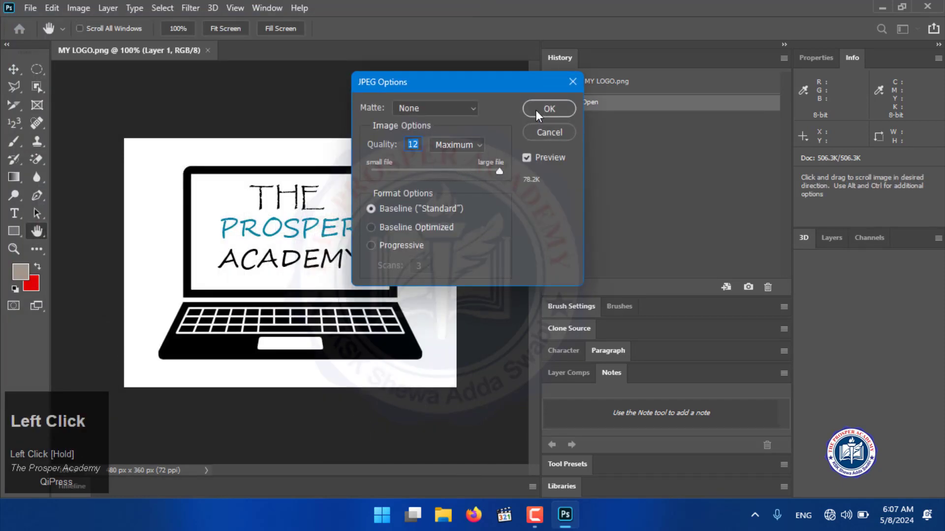
{"action": "left_click", "coordinate": [536, 110]}
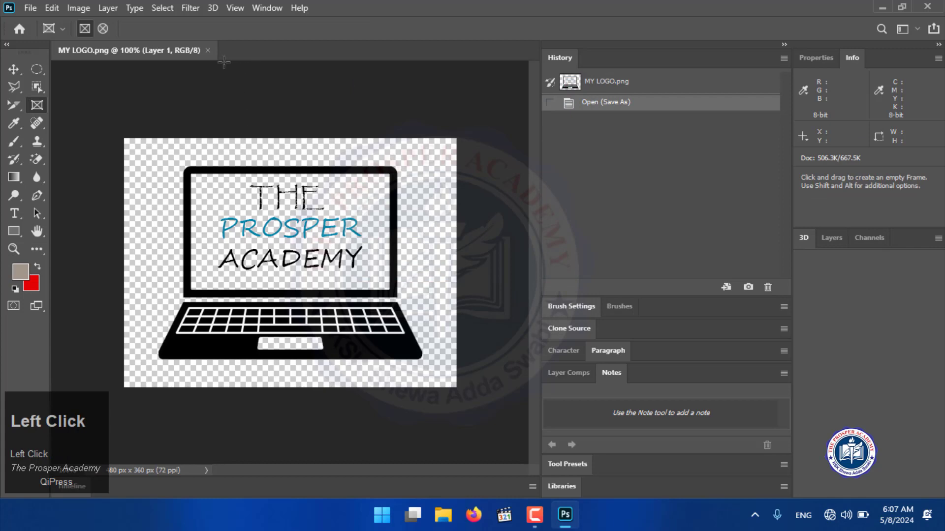
Close MY LOGO.png and open MY LOGO.jpg from the Downloads folder
{"action": "left_click", "coordinate": [207, 50]}
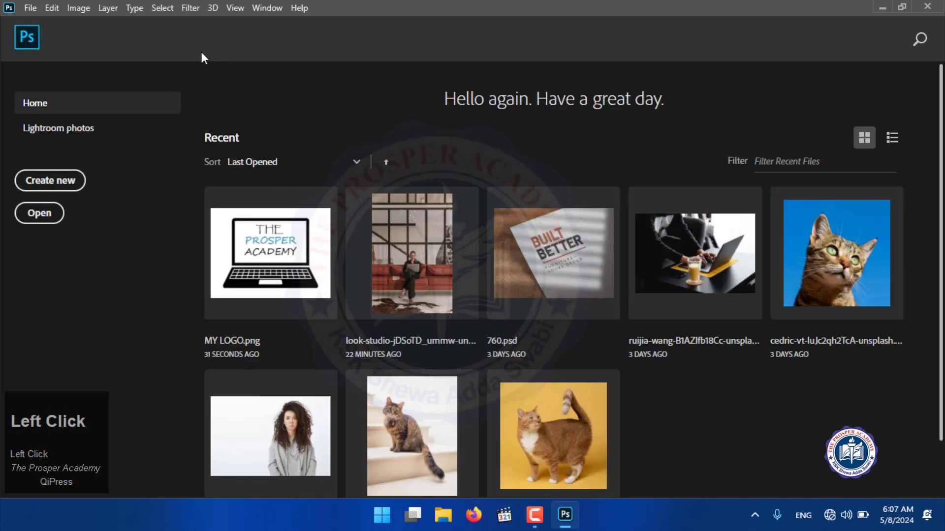
{"action": "left_click", "coordinate": [23, 6]}
{"action": "left_click", "coordinate": [52, 36]}
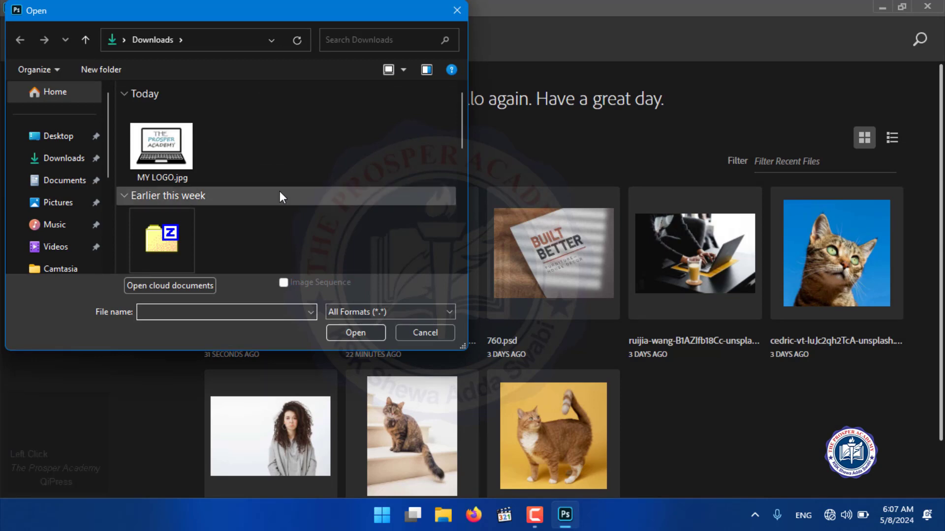
{"action": "left_click", "coordinate": [158, 161]}
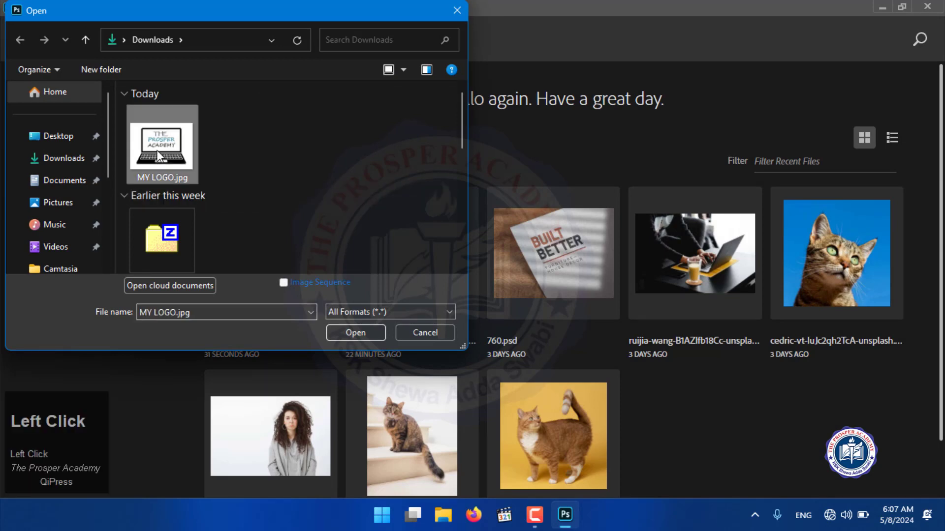
{"action": "left_click", "coordinate": [355, 333]}
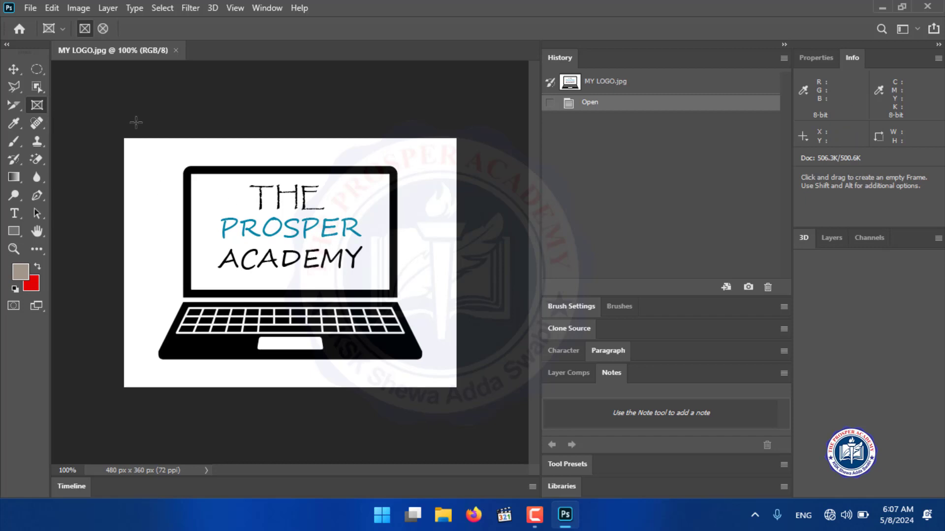
Draw a rectangular frame with the Frame tool over the laptop's screen area around the THE PROSPER ACADEMY text
{"action": "left_click", "coordinate": [52, 7]}
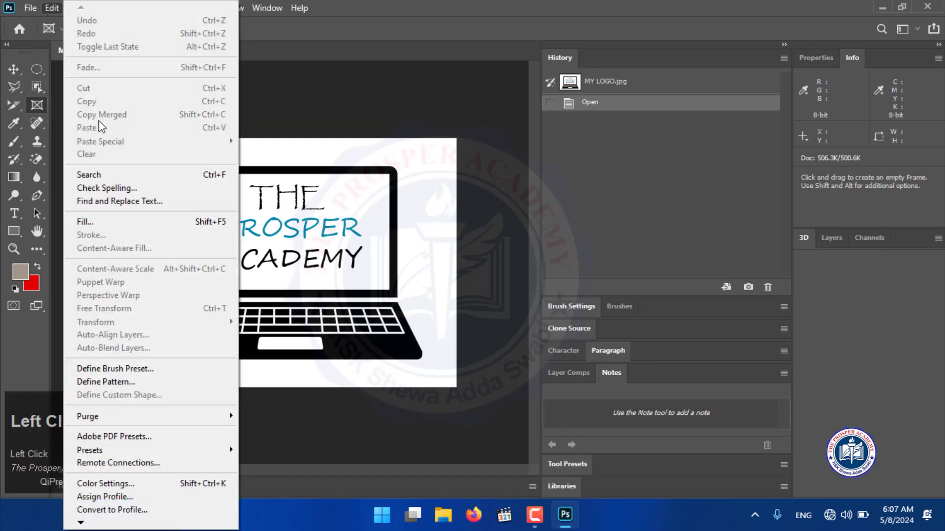
{"action": "left_click", "coordinate": [326, 63]}
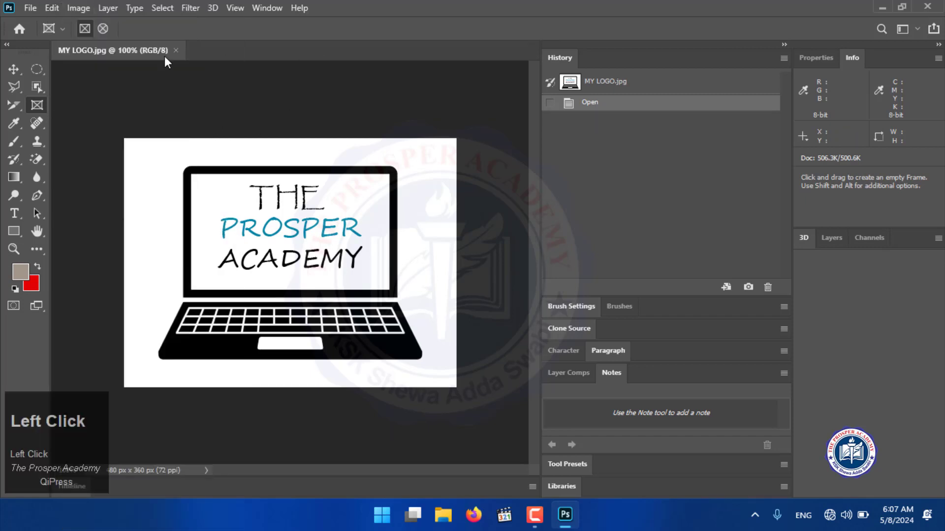
{"action": "right_click", "coordinate": [38, 105]}
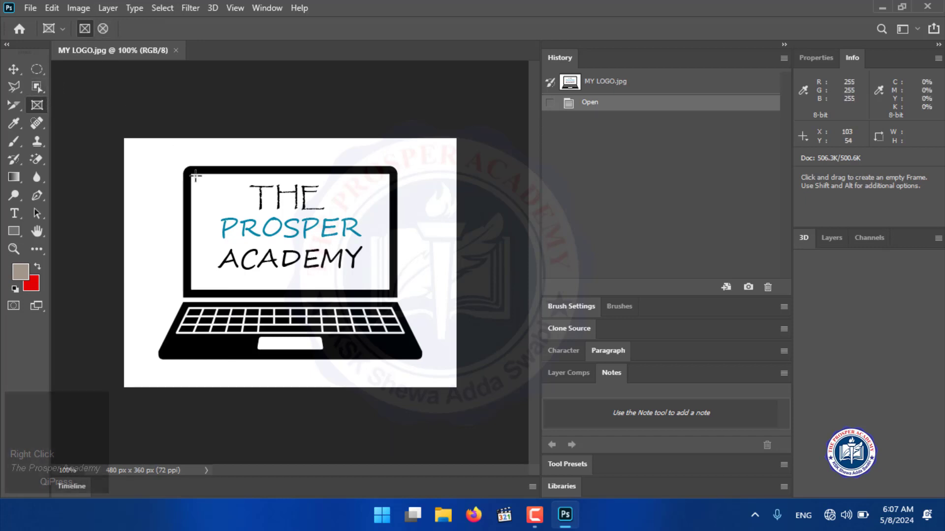
{"action": "left_click_drag", "start_coordinate": [195, 174], "coordinate": [389, 294]}
{"action": "left_click_drag", "start_coordinate": [191, 234], "coordinate": [191, 233]}
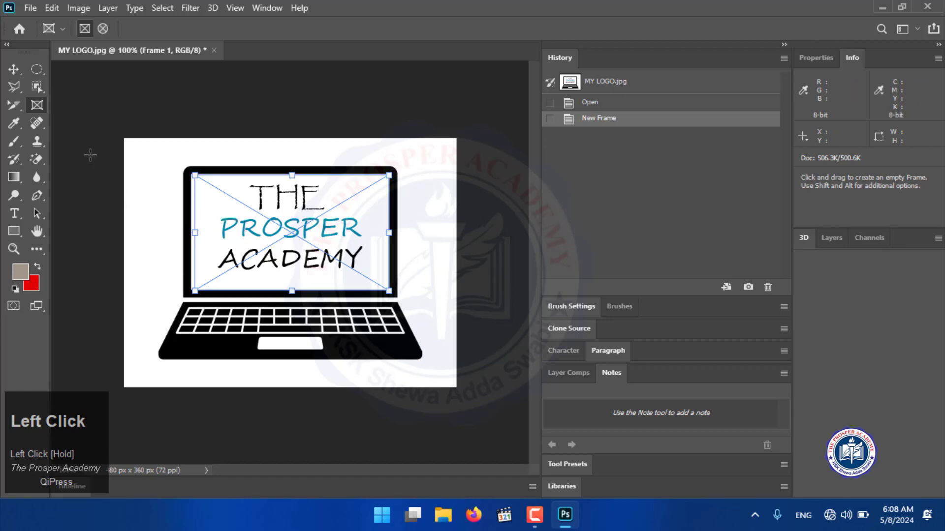
Reduce the Photoshop window, switch to File Explorer and show the Downloads folder with large icons
{"action": "left_click", "coordinate": [30, 8]}
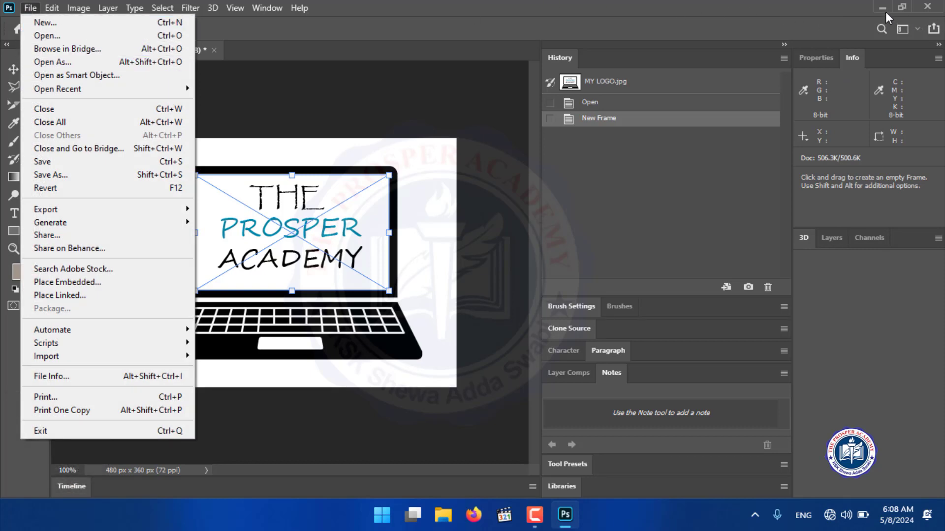
{"action": "left_click", "coordinate": [905, 5]}
{"action": "left_click", "coordinate": [904, 4]}
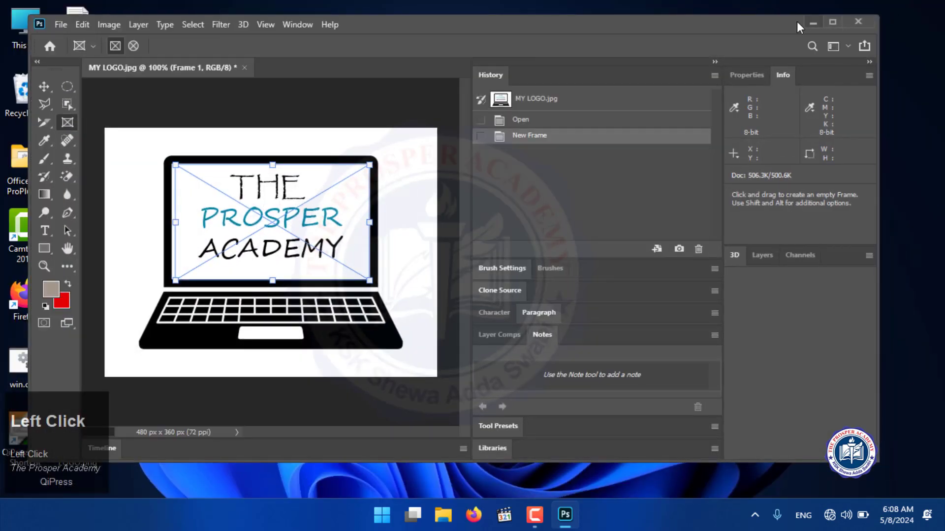
{"action": "double_click", "coordinate": [12, 27]}
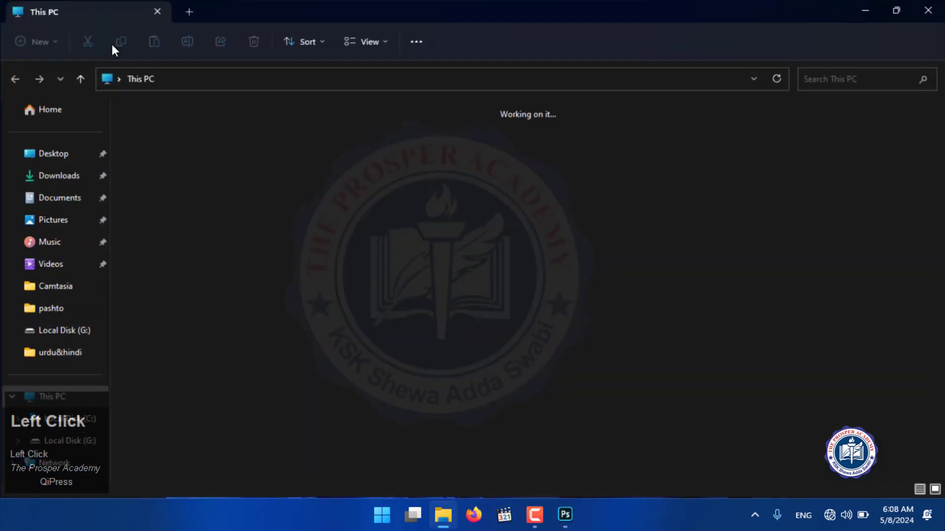
{"action": "left_click", "coordinate": [58, 177]}
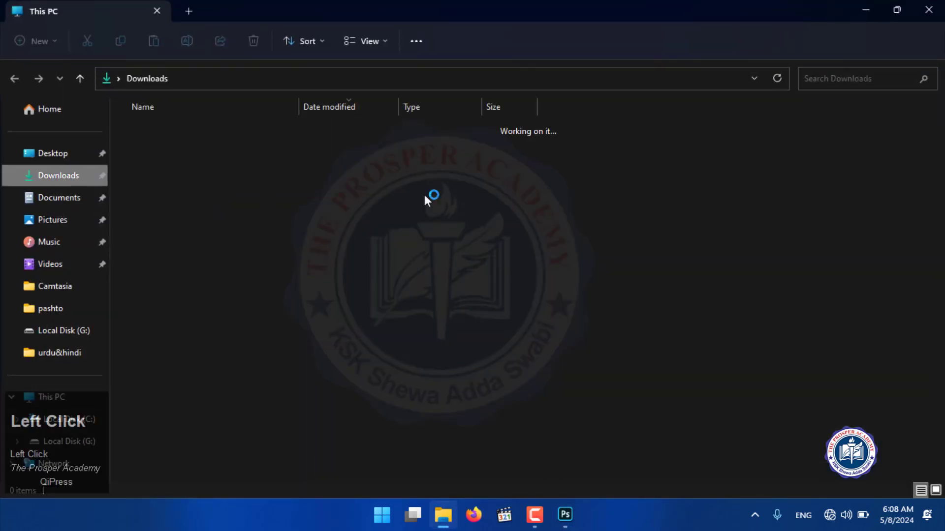
{"action": "right_click", "coordinate": [722, 155]}
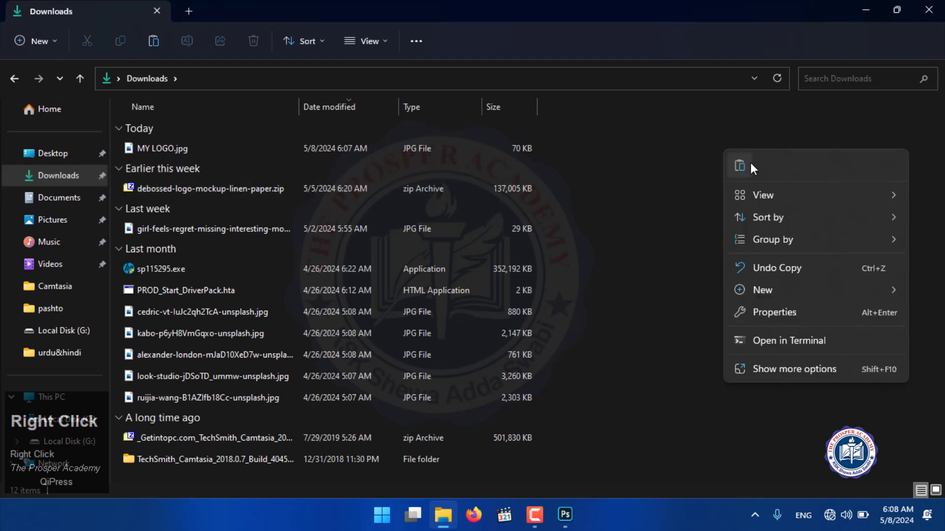
{"action": "left_click", "coordinate": [760, 194]}
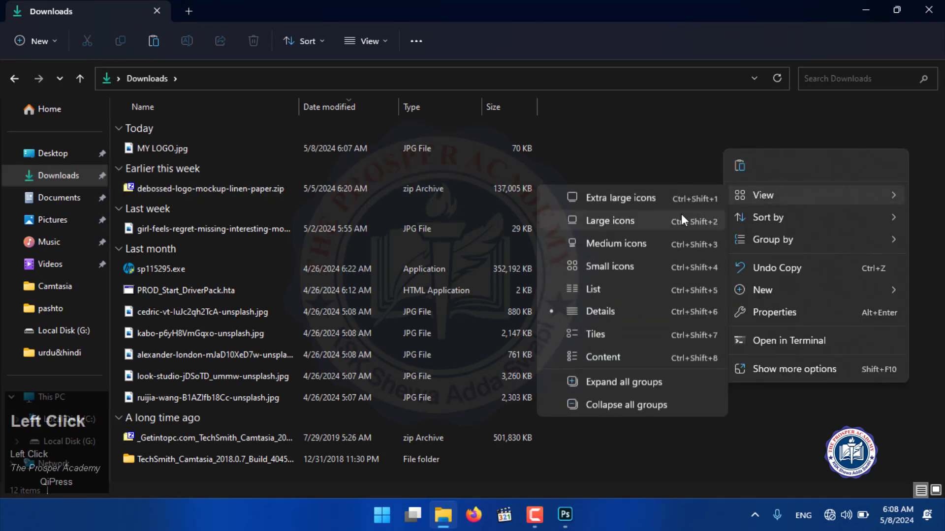
{"action": "left_click", "coordinate": [595, 223]}
Place the laptop-and-coffee photo from Downloads into the frame on the laptop screen and maximise the Photoshop window
{"action": "scroll", "coordinate": [212, 327], "scroll_direction": "down", "scroll_amount": 5}
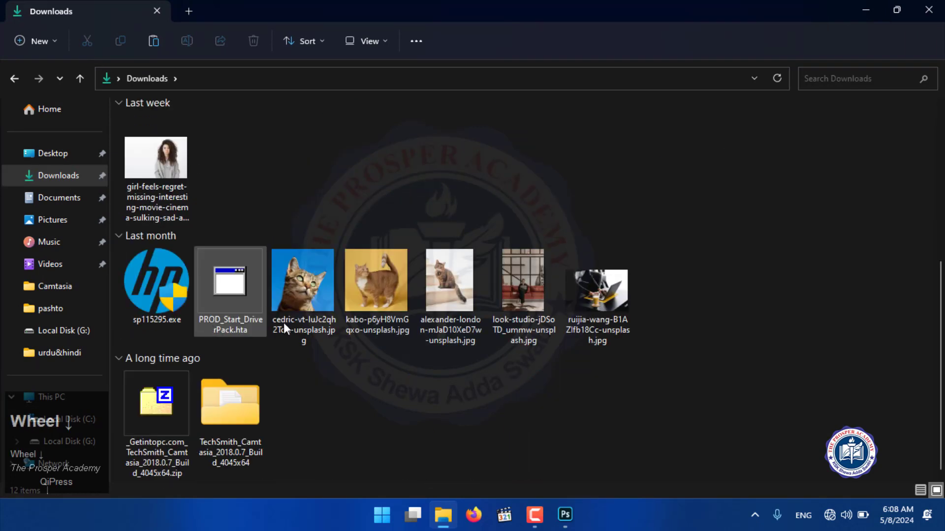
{"action": "left_click", "coordinate": [594, 293]}
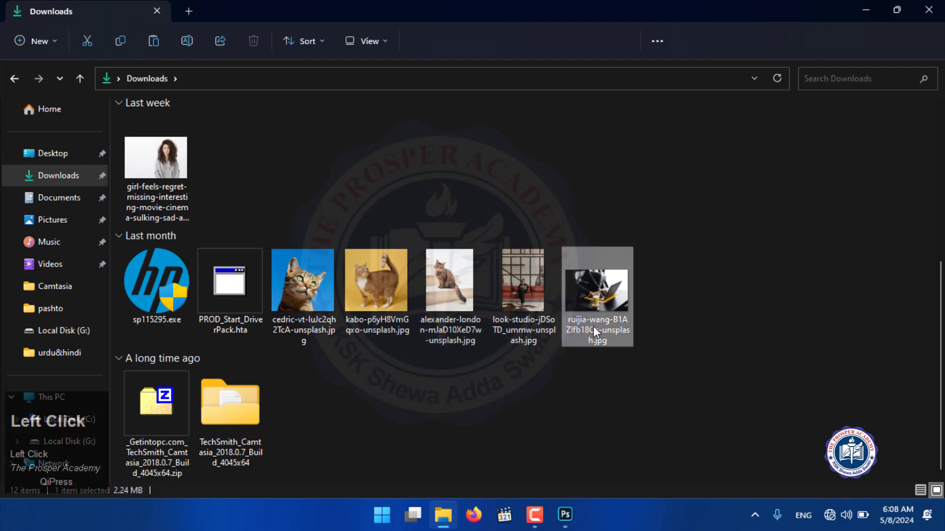
{"action": "left_click_drag", "start_coordinate": [594, 293], "coordinate": [220, 223]}
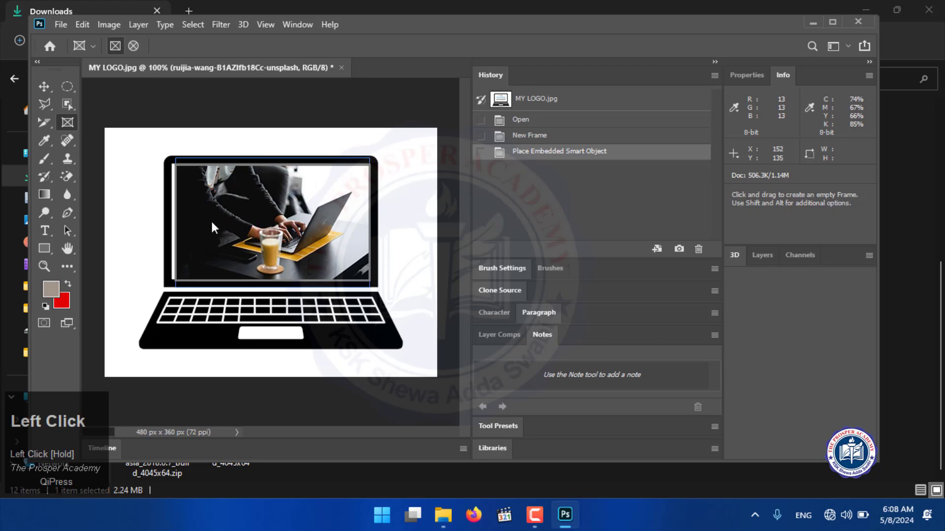
{"action": "left_click", "coordinate": [831, 22]}
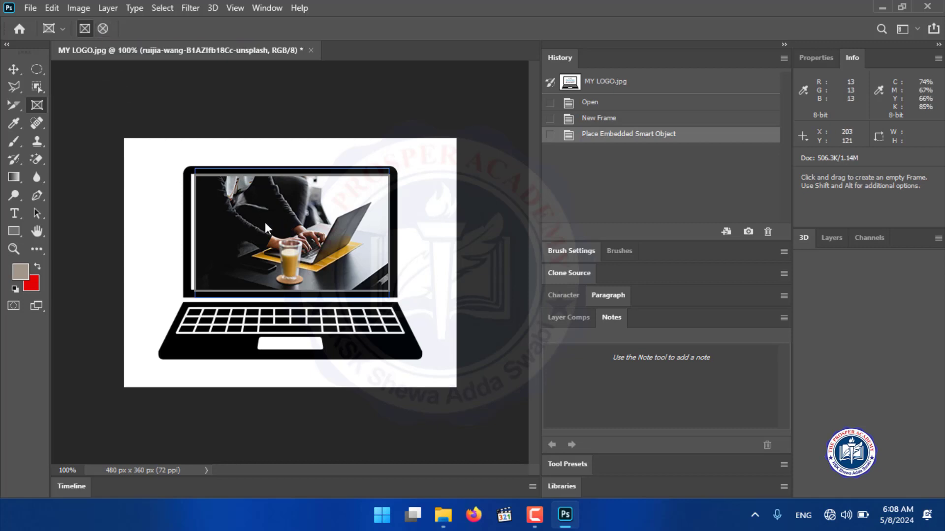
Delete the placed photo and its frame from the document
{"action": "key", "text": "Delete"}
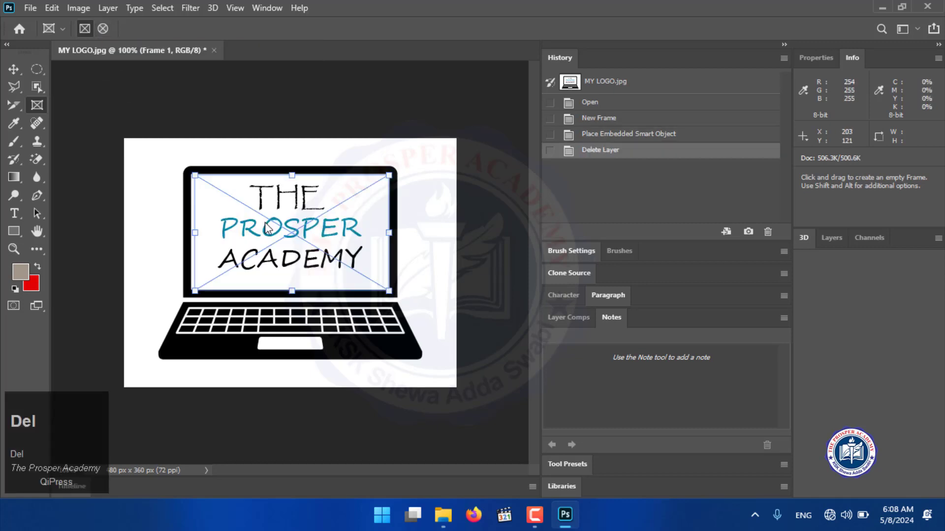
{"action": "key", "text": "Delete"}
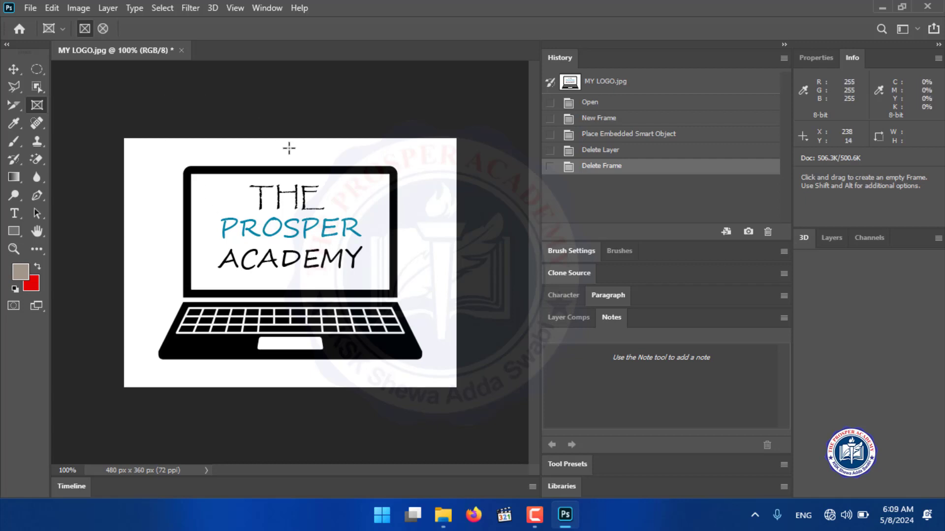
Select the laptop's white screen area with the Rectangular Marquee tool in Normal style, about 289 by 169 px
{"action": "right_click", "coordinate": [37, 69]}
{"action": "left_click", "coordinate": [74, 67]}
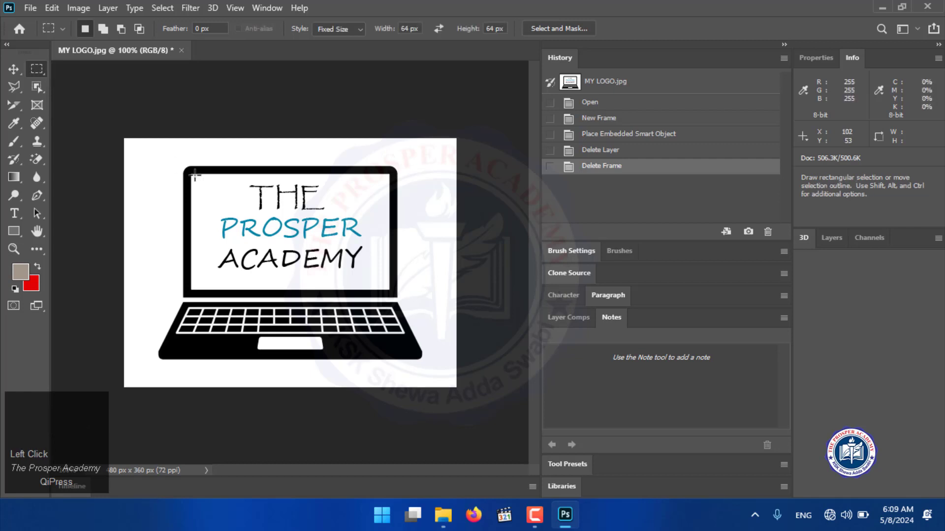
{"action": "left_click_drag", "start_coordinate": [189, 172], "coordinate": [234, 215]}
{"action": "left_click", "coordinate": [363, 31]}
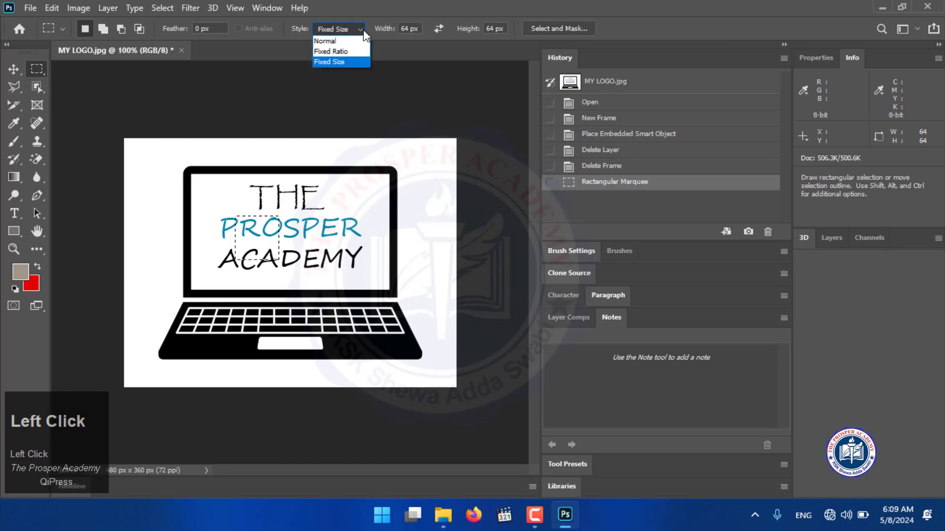
{"action": "left_click", "coordinate": [340, 41]}
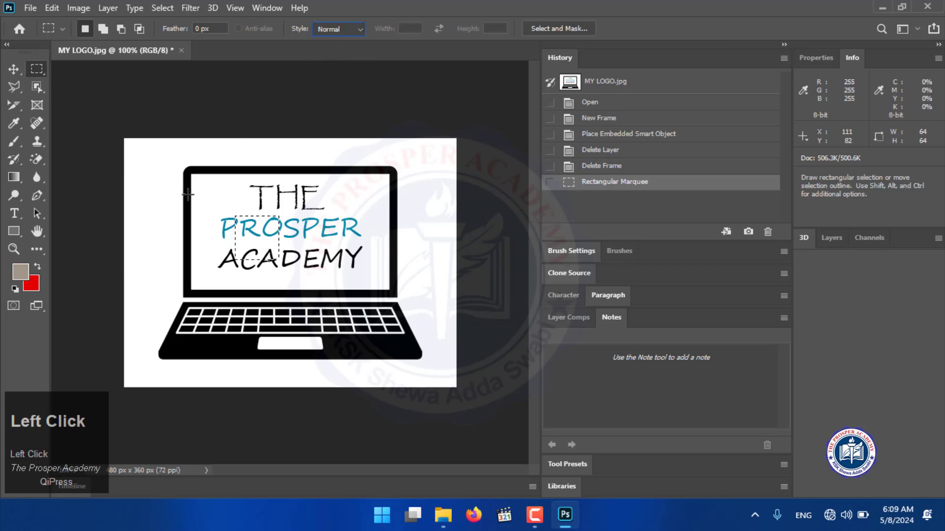
{"action": "left_click_drag", "start_coordinate": [191, 175], "coordinate": [393, 291]}
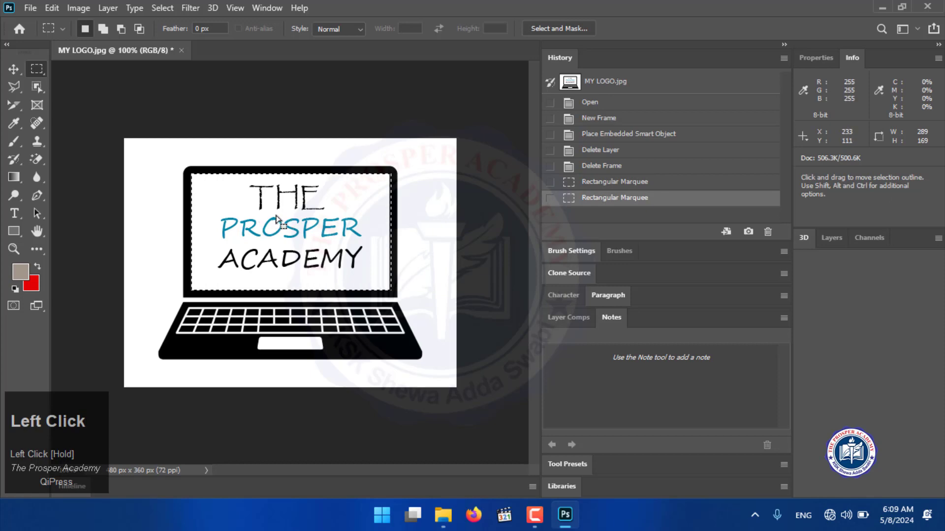
Open the laptop-and-coffee photo from Downloads as a separate document
{"action": "left_click", "coordinate": [32, 11]}
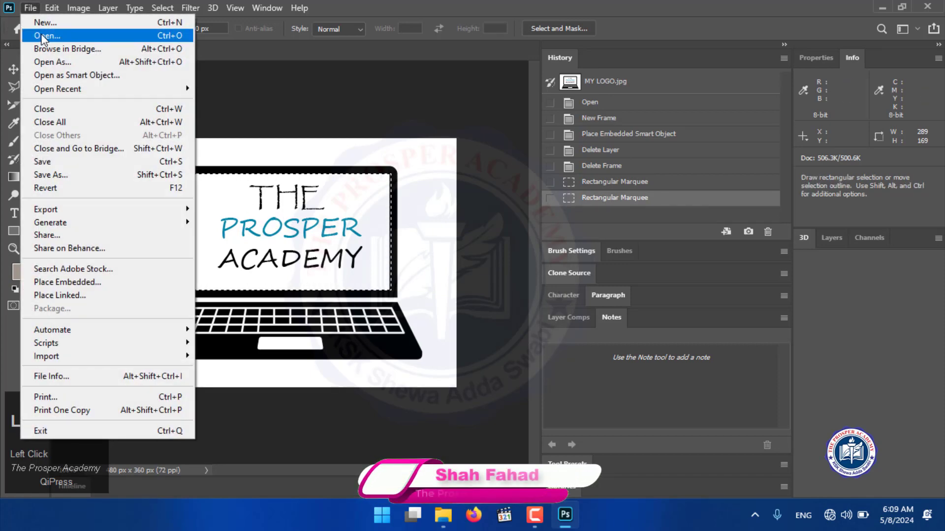
{"action": "left_click", "coordinate": [41, 35]}
{"action": "scroll", "coordinate": [300, 192], "scroll_direction": "down", "scroll_amount": 5}
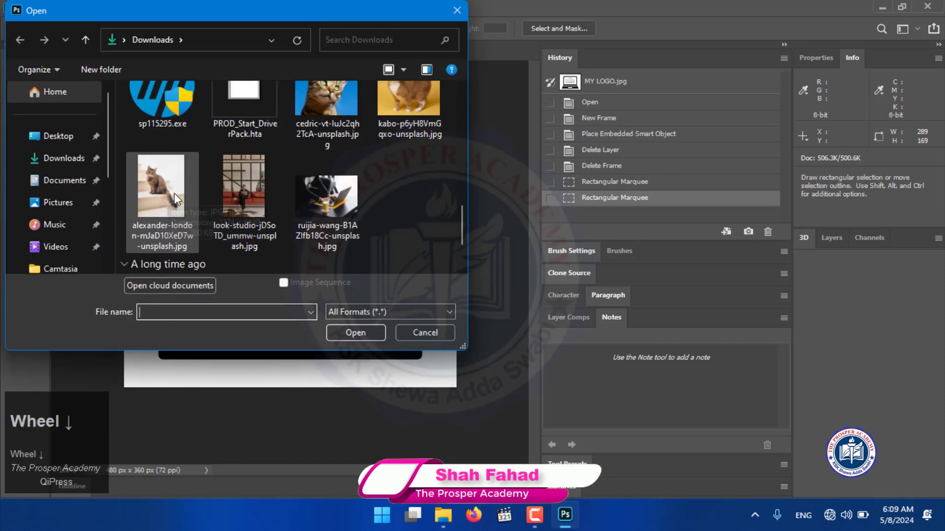
{"action": "left_click", "coordinate": [356, 214]}
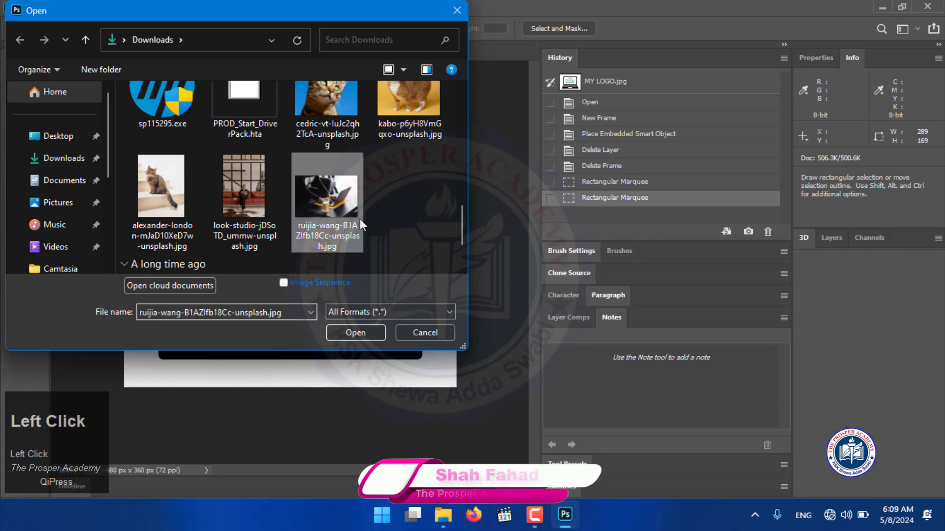
{"action": "left_click", "coordinate": [356, 333]}
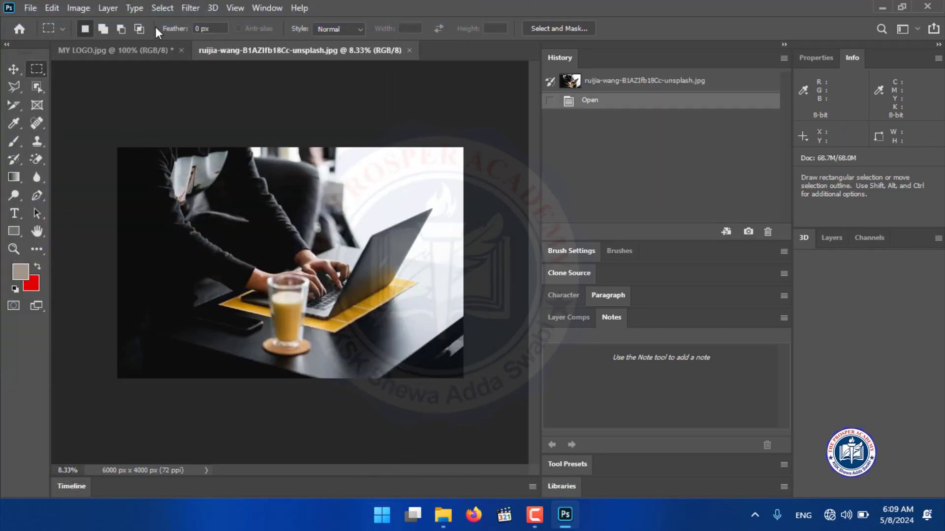
Select the entire canvas of the laptop-and-coffee photo and copy it
{"action": "left_click", "coordinate": [157, 8]}
{"action": "left_click", "coordinate": [166, 20]}
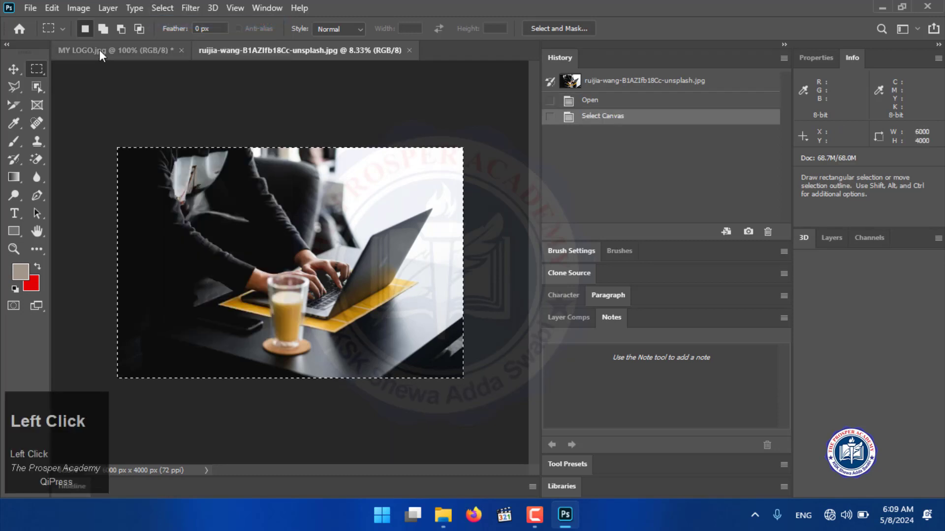
{"action": "left_click", "coordinate": [51, 9]}
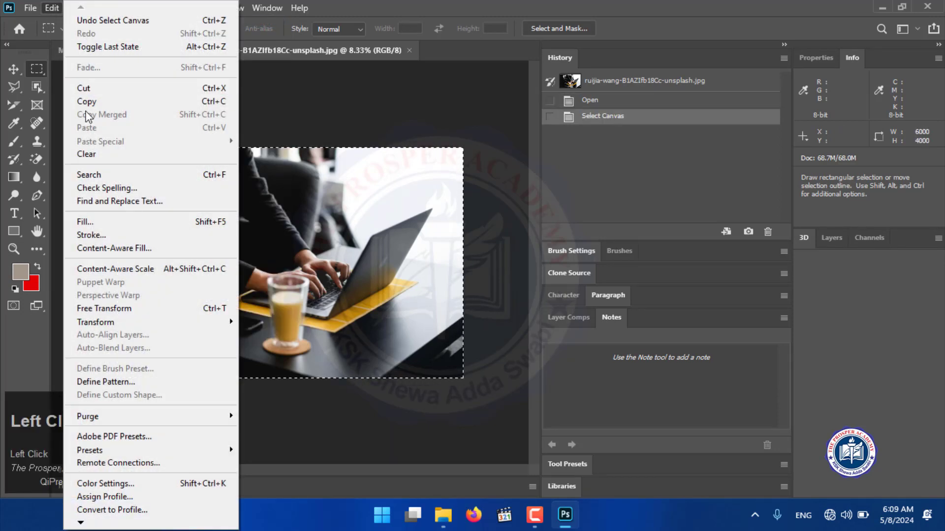
{"action": "left_click", "coordinate": [87, 104]}
Use Paste Into to put the copied photo inside the screen selection in MY LOGO.jpg
{"action": "left_click", "coordinate": [110, 51]}
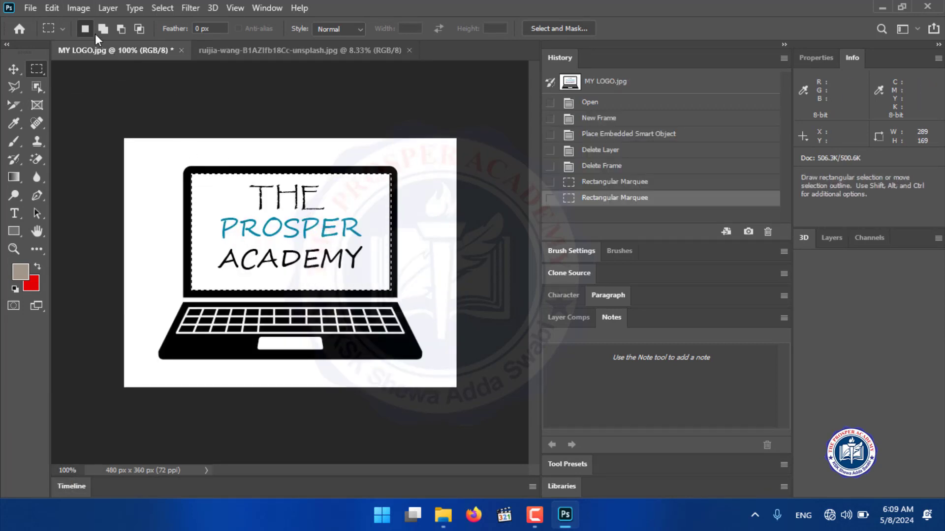
{"action": "left_click", "coordinate": [51, 8]}
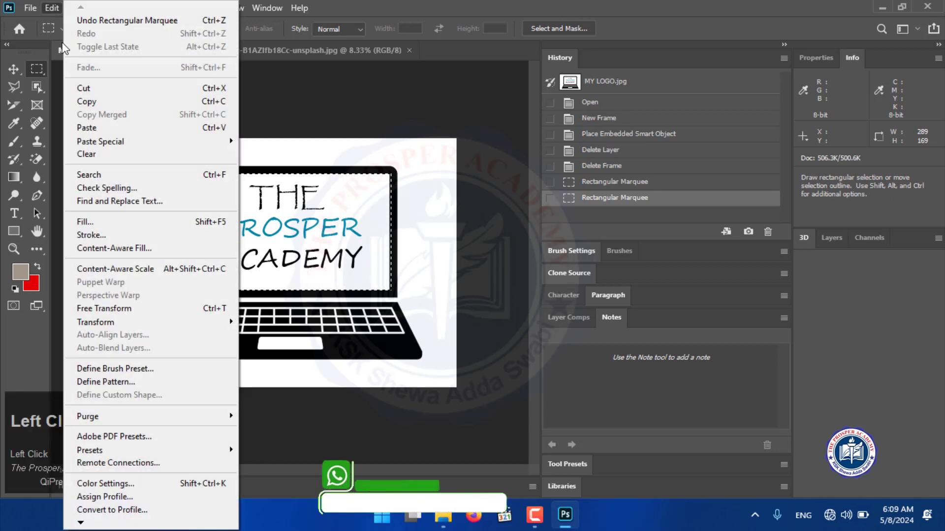
{"action": "mouse_move", "coordinate": [105, 144]}
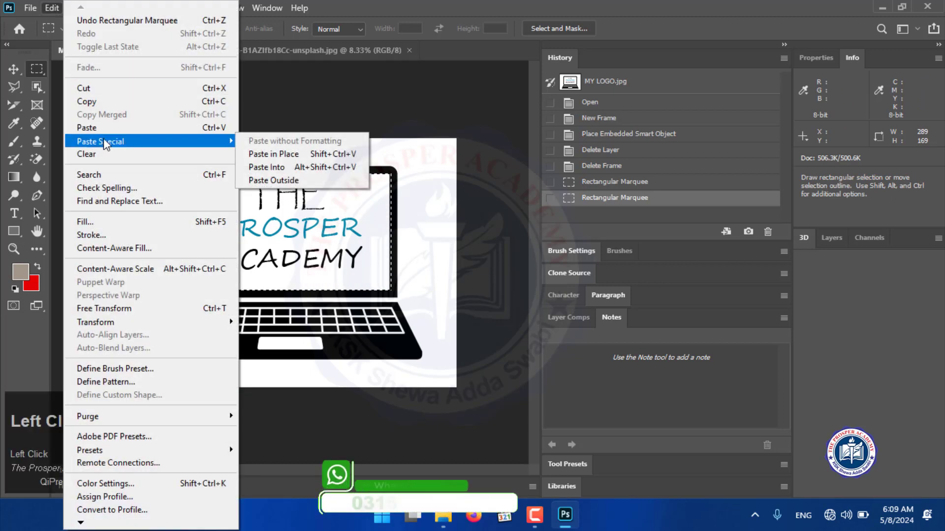
{"action": "left_click", "coordinate": [288, 167]}
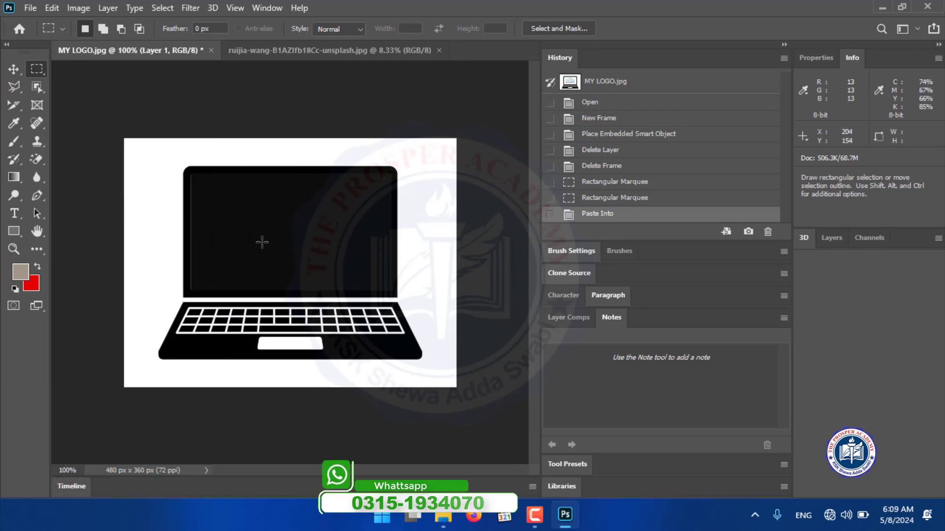
Scale the pasted photo down proportionally to about 8.86% with the Move tool's transform controls
{"action": "left_click", "coordinate": [13, 69]}
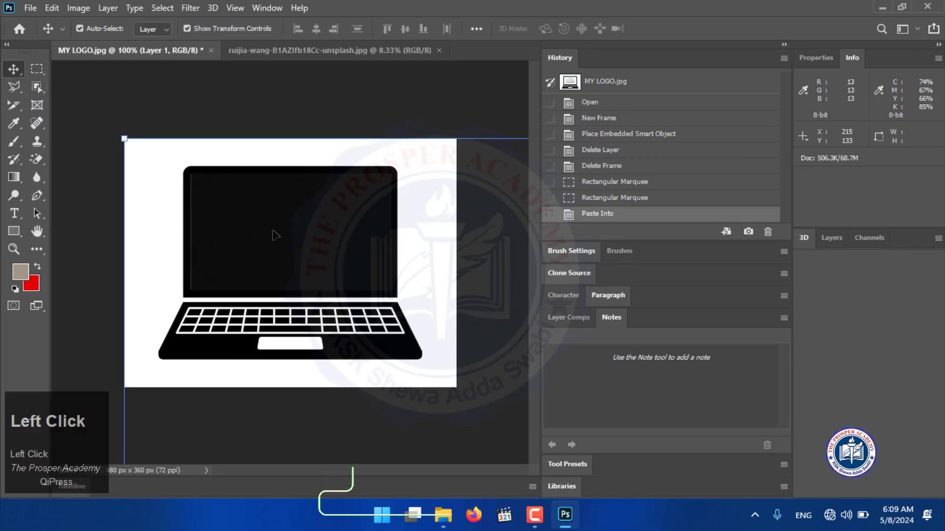
{"action": "scroll", "coordinate": [142, 162], "scroll_direction": "down", "scroll_amount": 1}
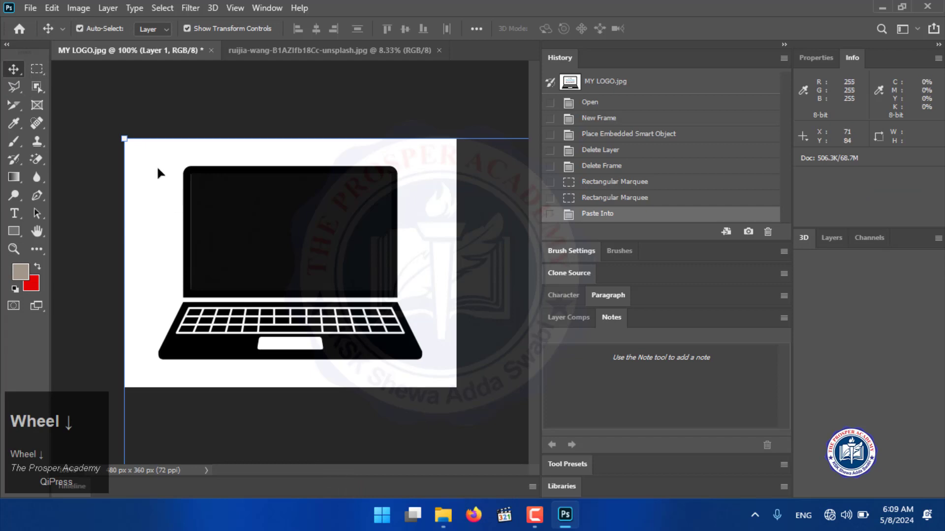
{"action": "left_click_drag", "start_coordinate": [129, 143], "coordinate": [198, 168]}
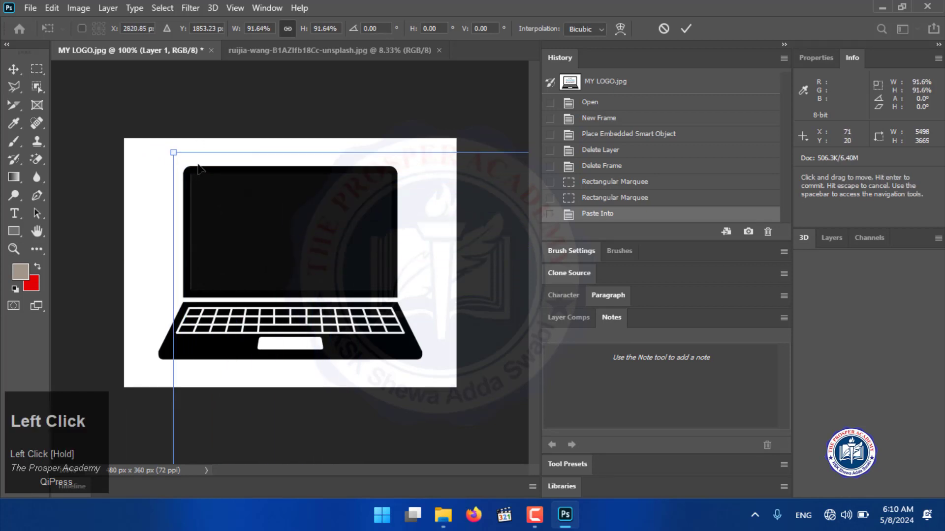
{"action": "key", "text": "ctrl+minus"}
{"action": "key", "text": "ctrl+minus"}
{"action": "key", "text": "ctrl+minus"}
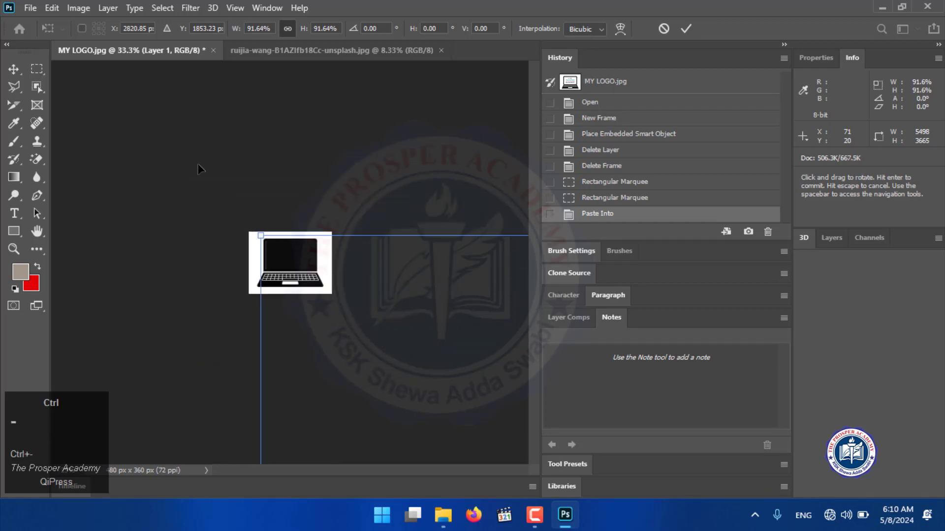
{"action": "key", "text": "ctrl+minus"}
{"action": "key", "text": "ctrl+minus"}
{"action": "key", "text": "ctrl+minus"}
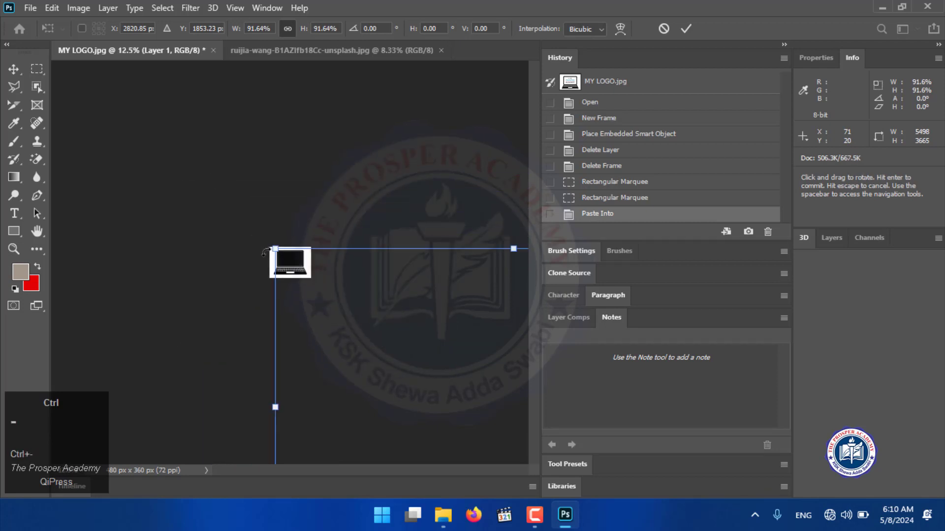
{"action": "key", "text": "ctrl+minus"}
{"action": "key", "text": "ctrl+minus"}
{"action": "key", "text": "ctrl+minus"}
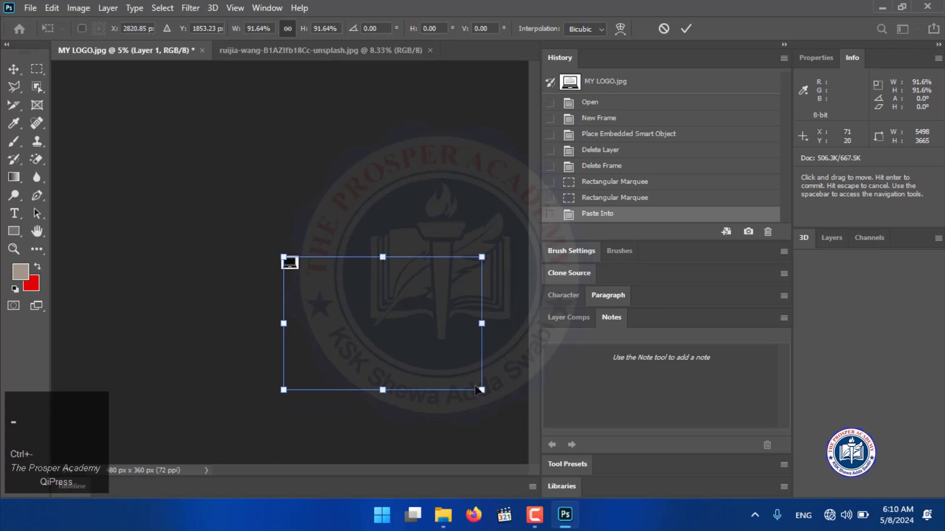
{"action": "left_click_drag", "start_coordinate": [481, 389], "coordinate": [290, 269]}
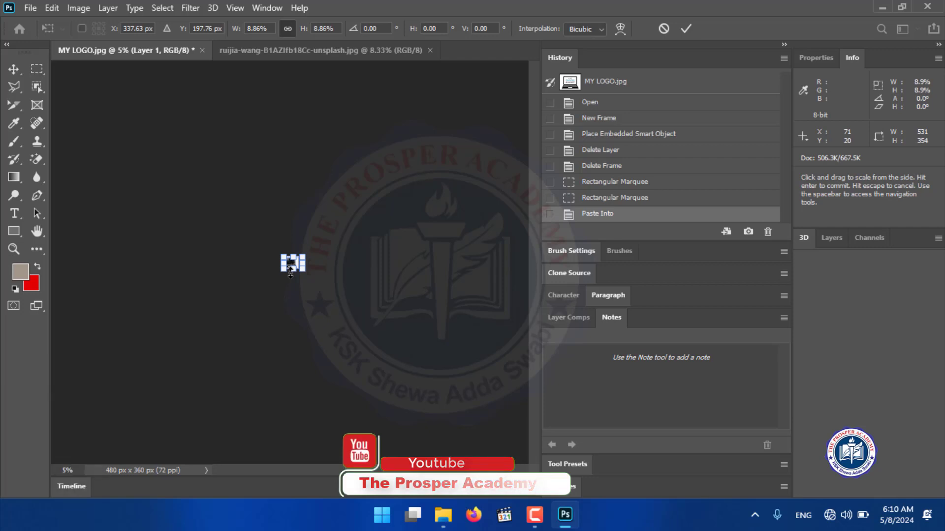
Shrink the photo further to about 5.44% so it fits the laptop screen, and apply the transform
{"action": "key", "text": "ctrl+equal"}
{"action": "key", "text": "ctrl+equal"}
{"action": "key", "text": "ctrl+equal"}
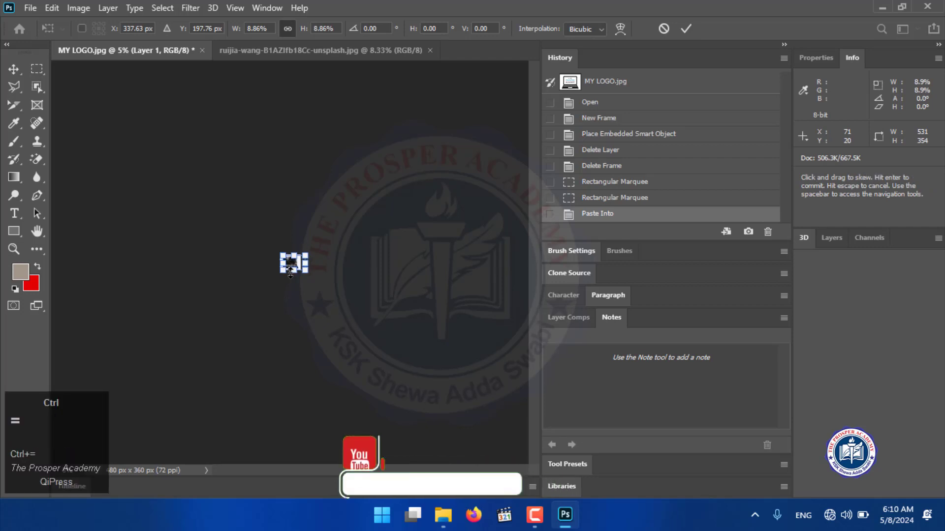
{"action": "key", "text": "ctrl+equal"}
{"action": "key", "text": "ctrl+equal"}
{"action": "key", "text": "ctrl+equal"}
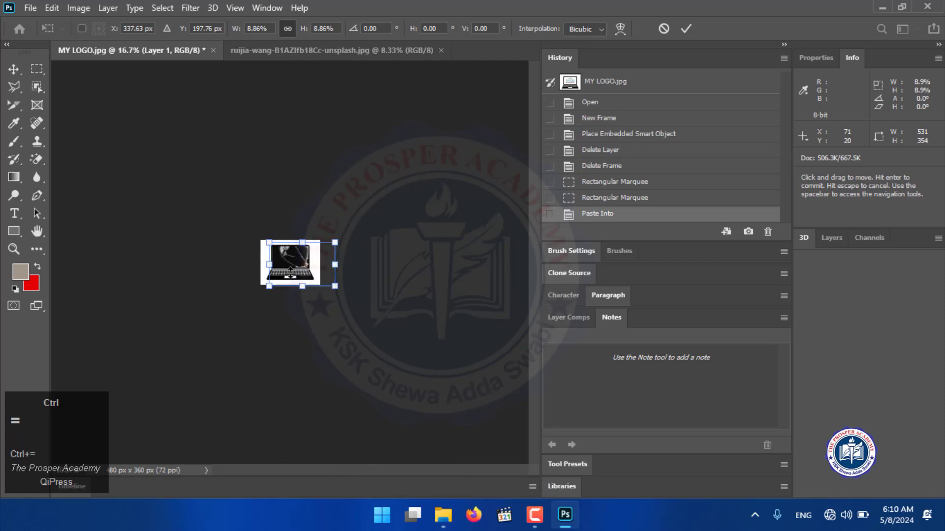
{"action": "key", "text": "ctrl+equal"}
{"action": "key", "text": "ctrl+equal"}
{"action": "key", "text": "ctrl+equal"}
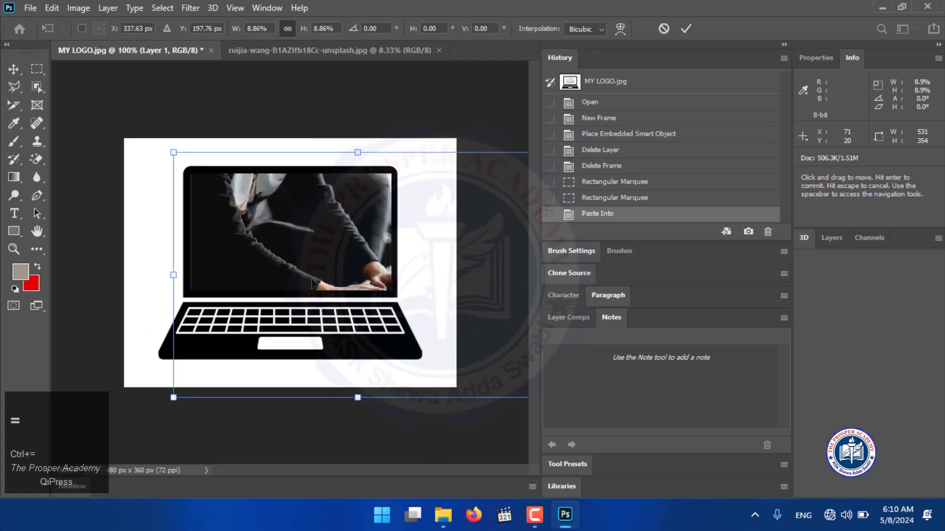
{"action": "key", "text": "ctrl+minus"}
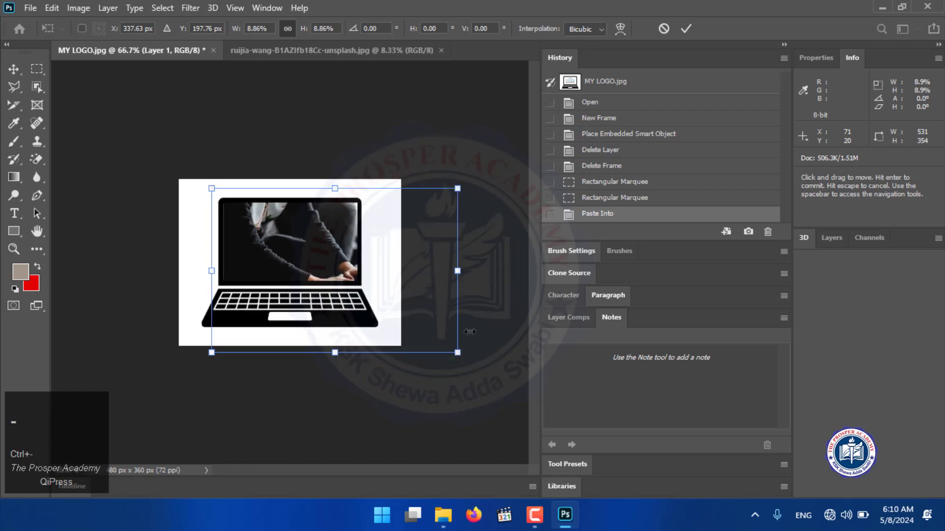
{"action": "left_click_drag", "start_coordinate": [457, 354], "coordinate": [364, 289]}
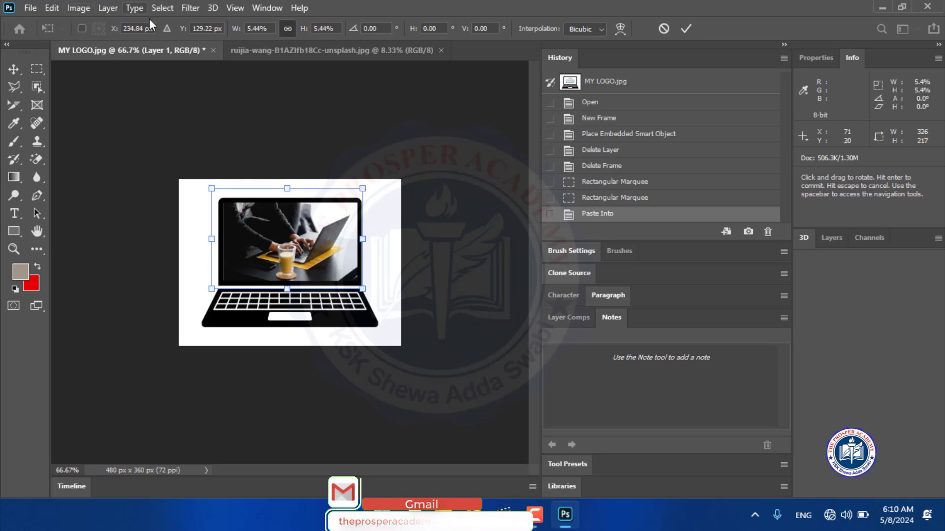
{"action": "left_click", "coordinate": [685, 29]}
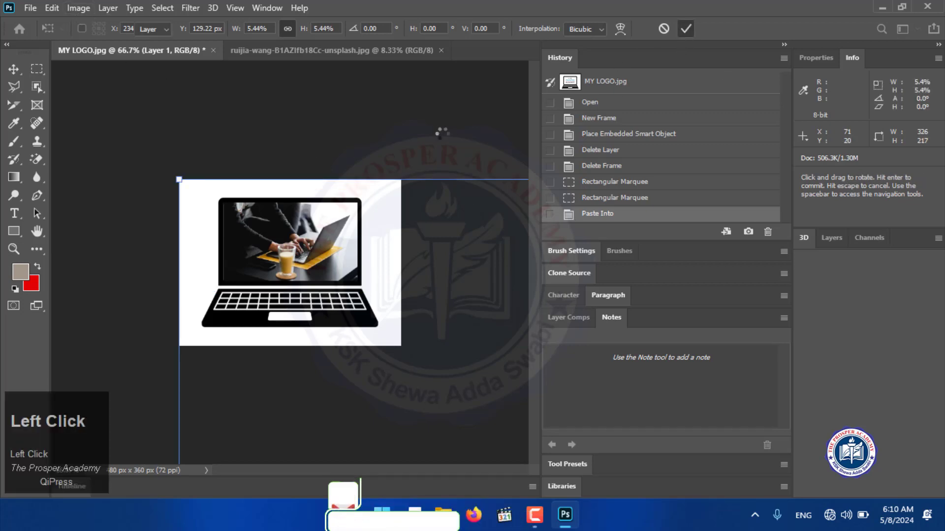
{"action": "scroll", "coordinate": [249, 260], "scroll_direction": "up", "scroll_amount": 1}
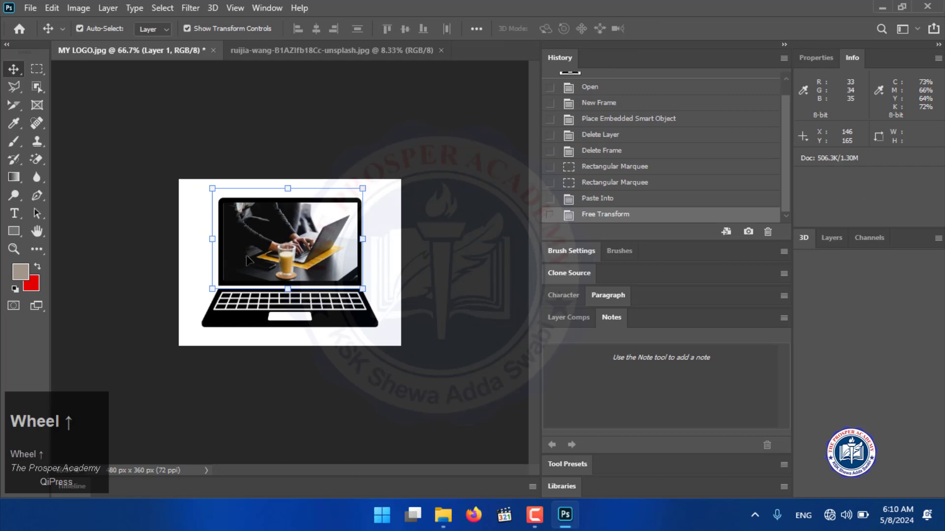
{"action": "key", "text": "ctrl+minus"}
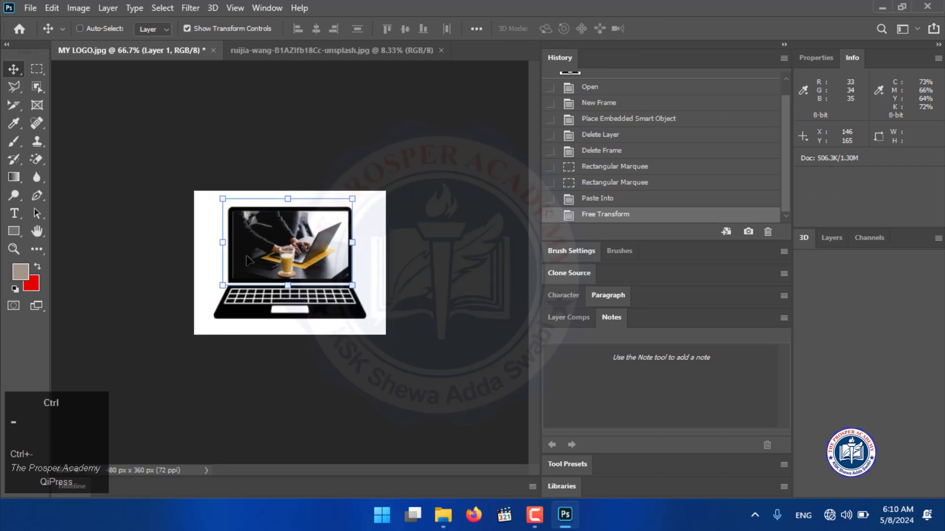
{"action": "key", "text": "ctrl+minus"}
{"action": "key", "text": "ctrl+equal"}
{"action": "key", "text": "ctrl+equal"}
{"action": "key", "text": "ctrl+equal"}
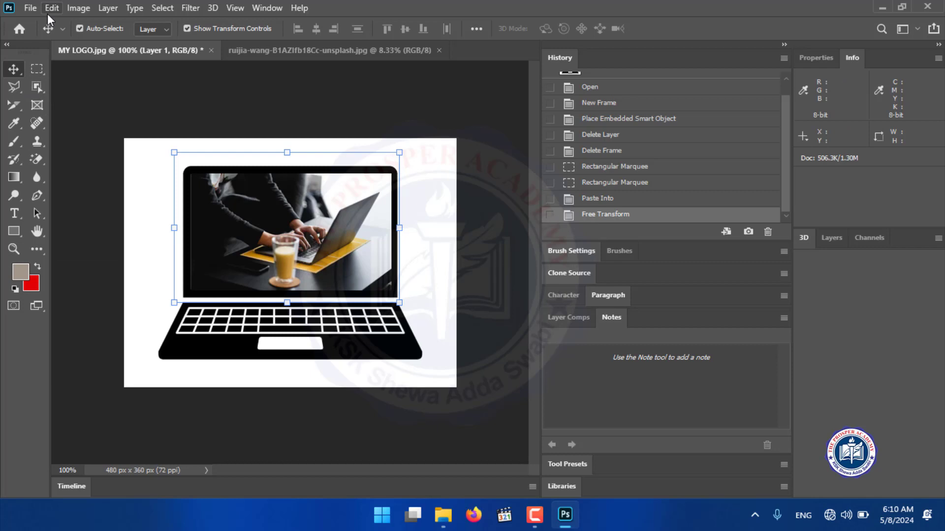
{"action": "left_click", "coordinate": [106, 8]}
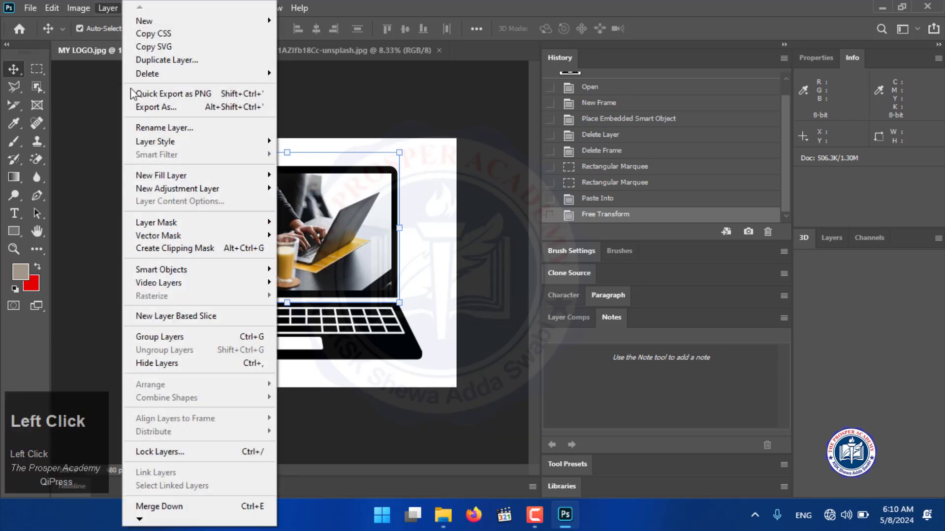
{"action": "left_click", "coordinate": [322, 126]}
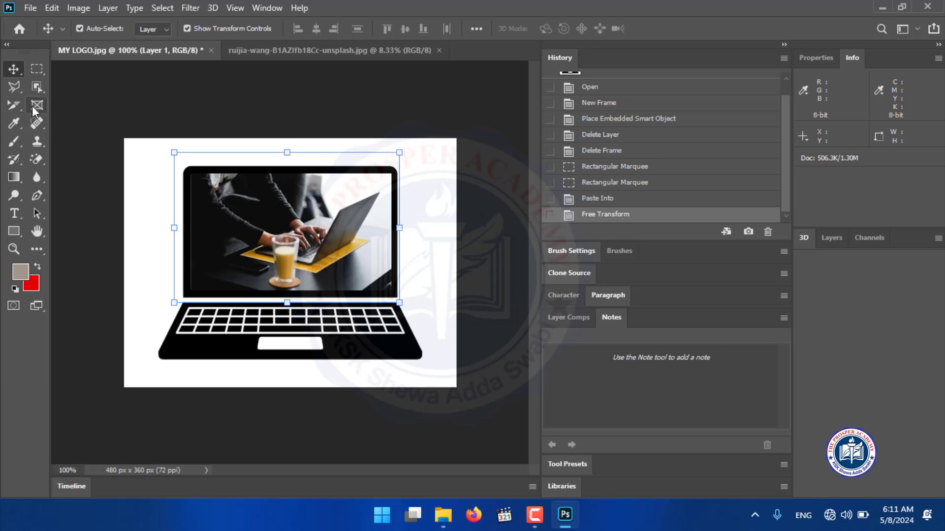
Sample the dark grey area beside the canvas with the Eyedropper, and activate the Spot Healing Brush tool
{"action": "right_click", "coordinate": [15, 124]}
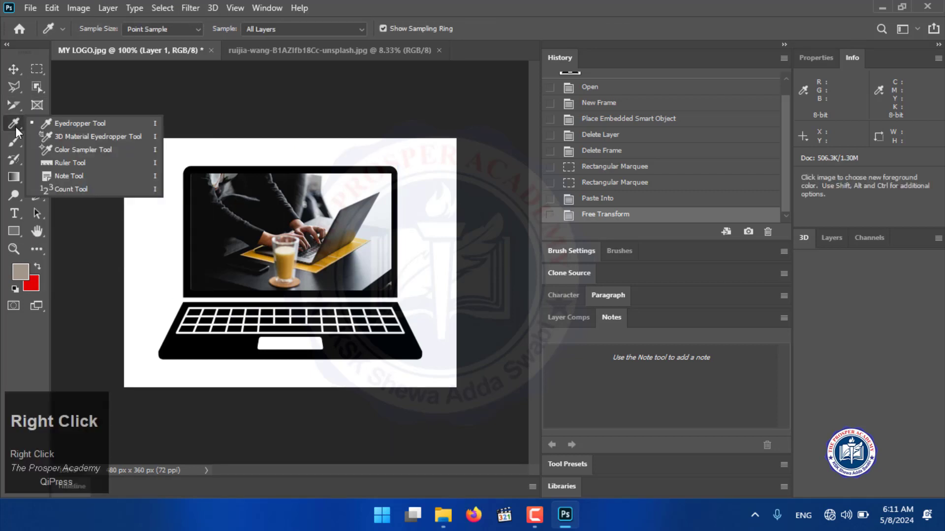
{"action": "left_click", "coordinate": [234, 115]}
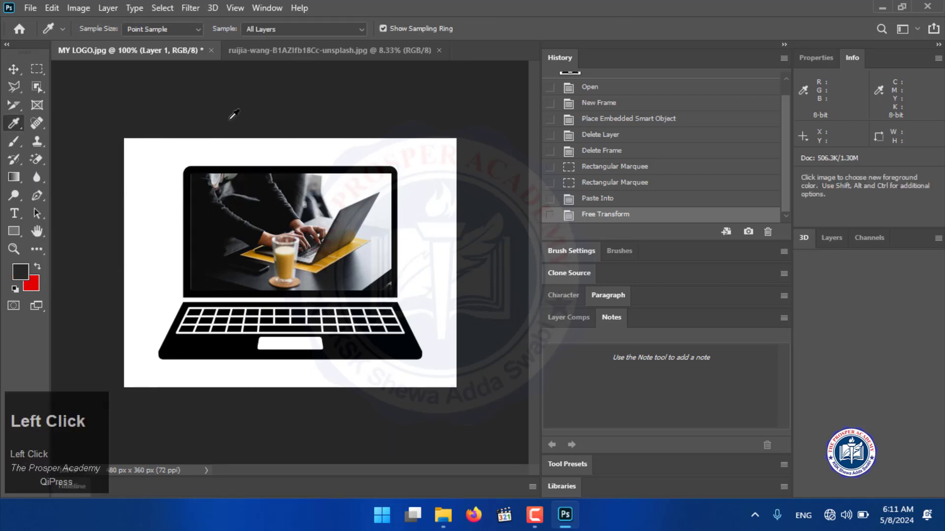
{"action": "right_click", "coordinate": [37, 124]}
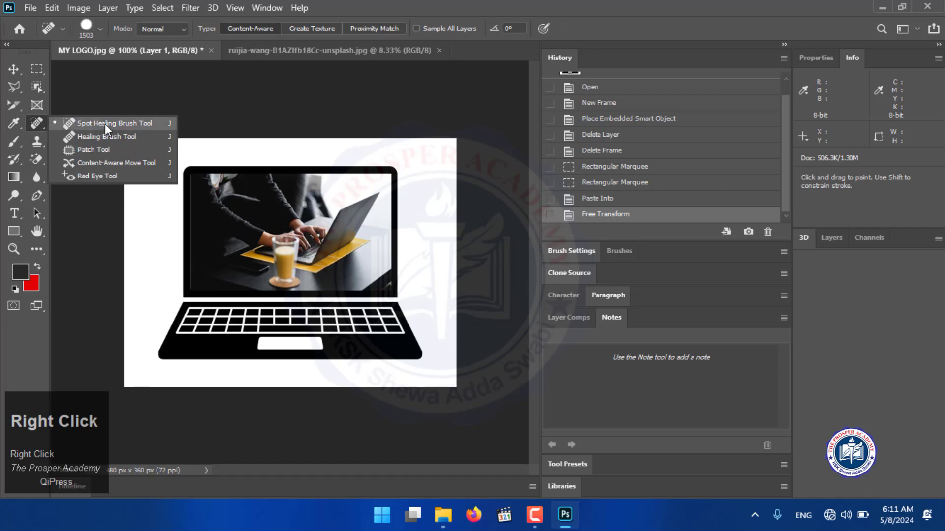
{"action": "left_click", "coordinate": [106, 124]}
{"action": "left_click", "coordinate": [204, 101]}
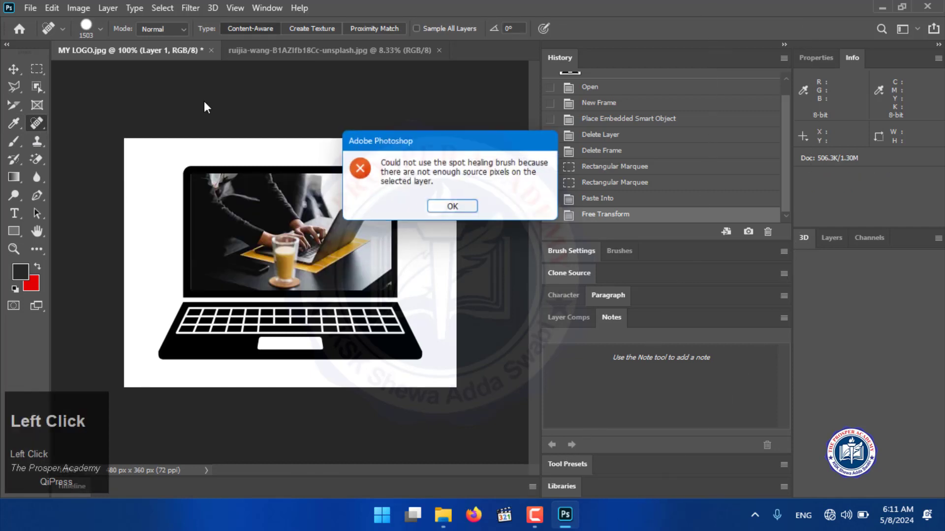
{"action": "left_click", "coordinate": [453, 209]}
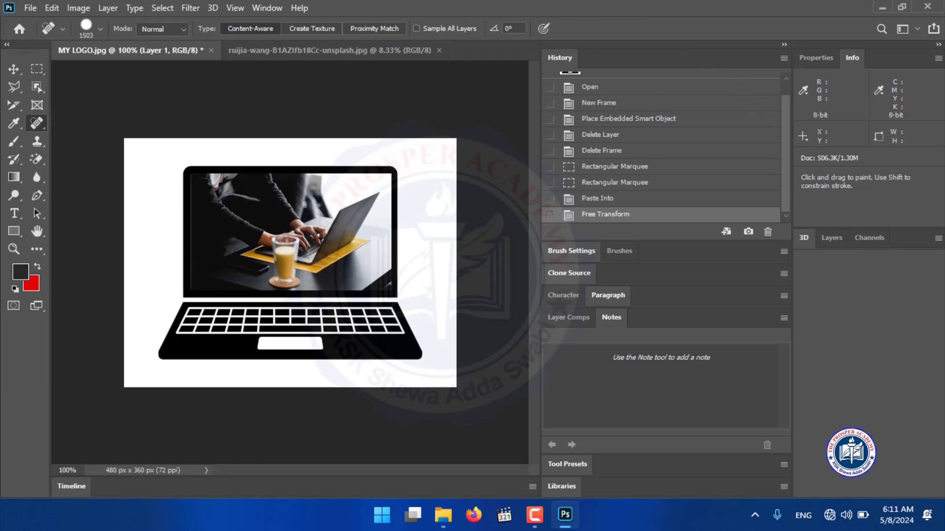
{"action": "left_click", "coordinate": [504, 516]}
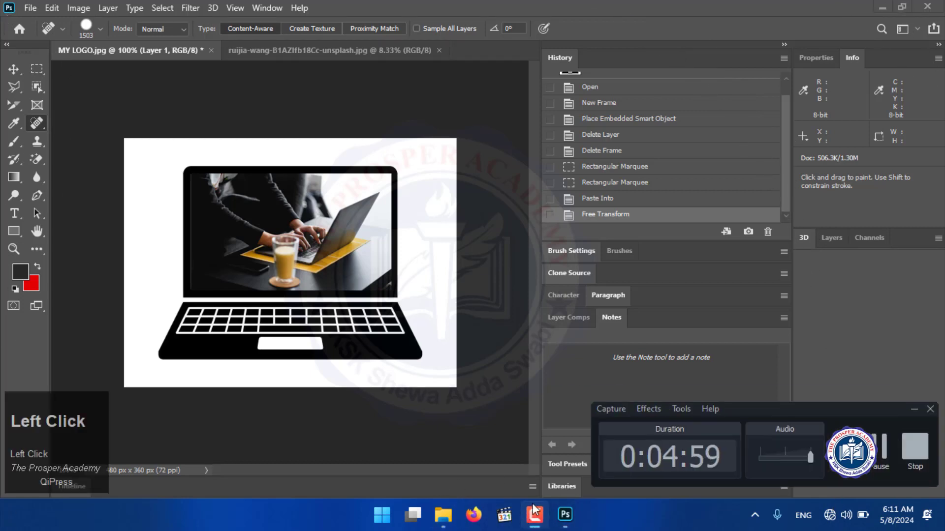
{"action": "left_click", "coordinate": [879, 458]}
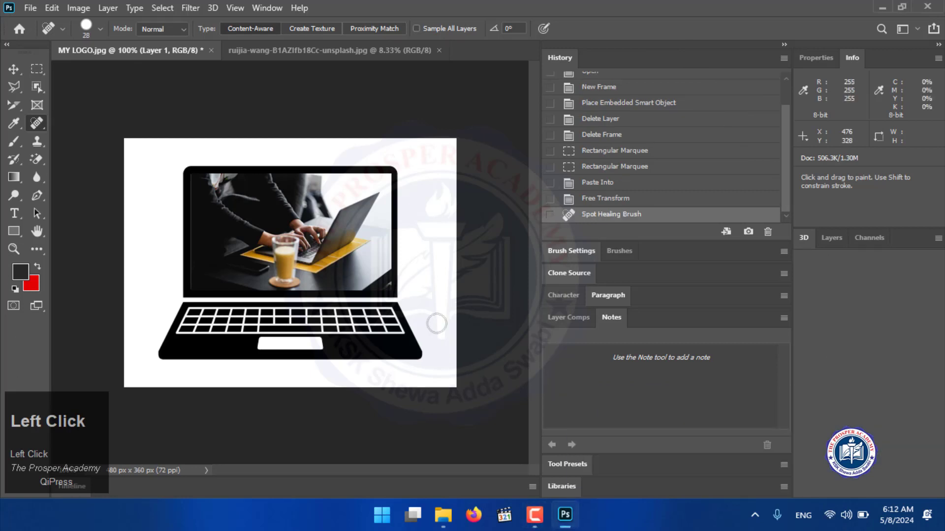
Switch to Firefox and search Google for "girl with rough face" in a new tab
{"action": "left_click", "coordinate": [473, 515]}
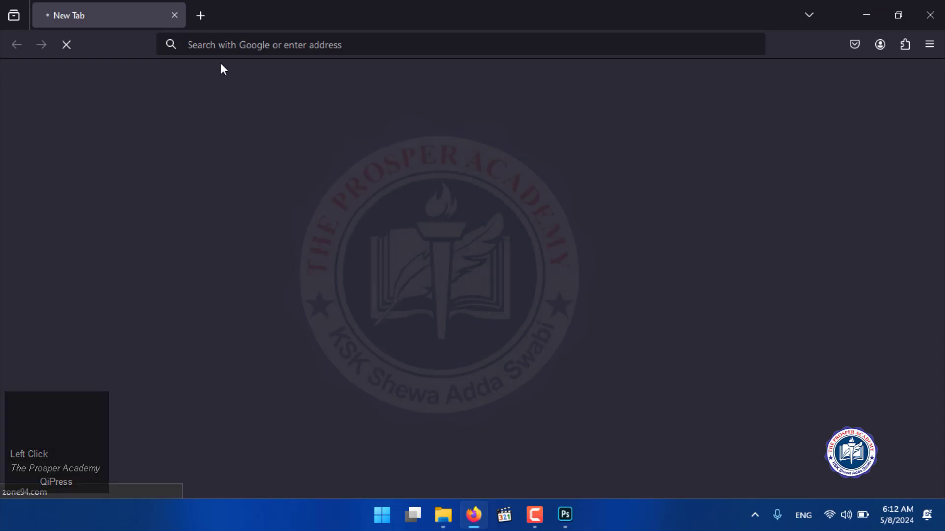
{"action": "left_click", "coordinate": [202, 16]}
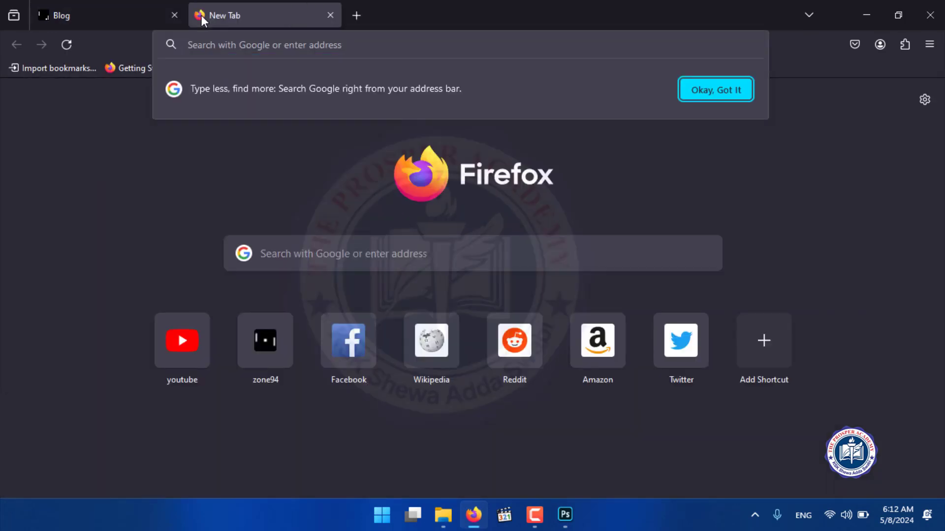
{"action": "type", "text": "girl "}
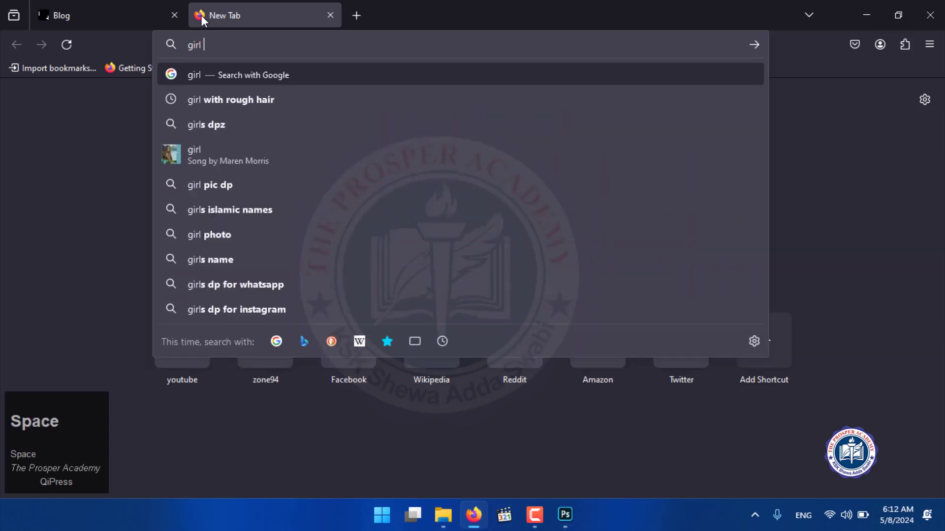
{"action": "type", "text": "with r"}
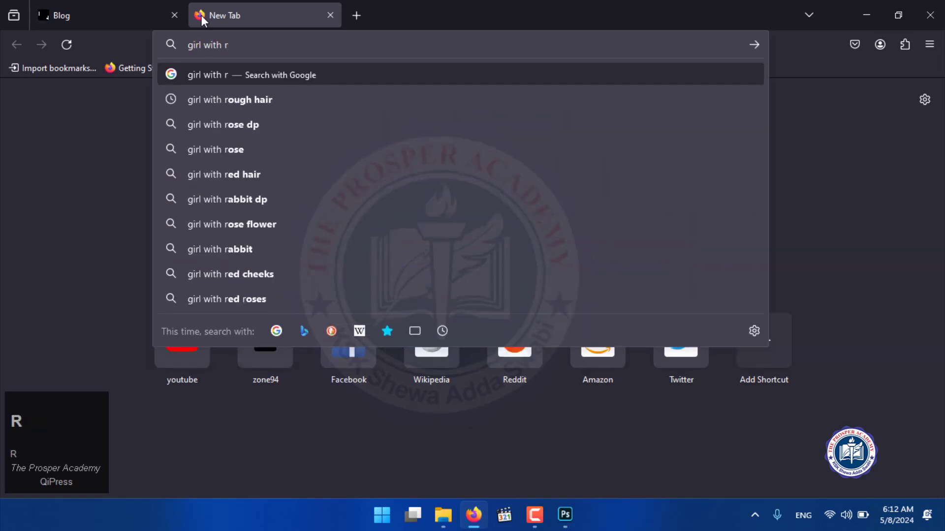
{"action": "type", "text": "oug"}
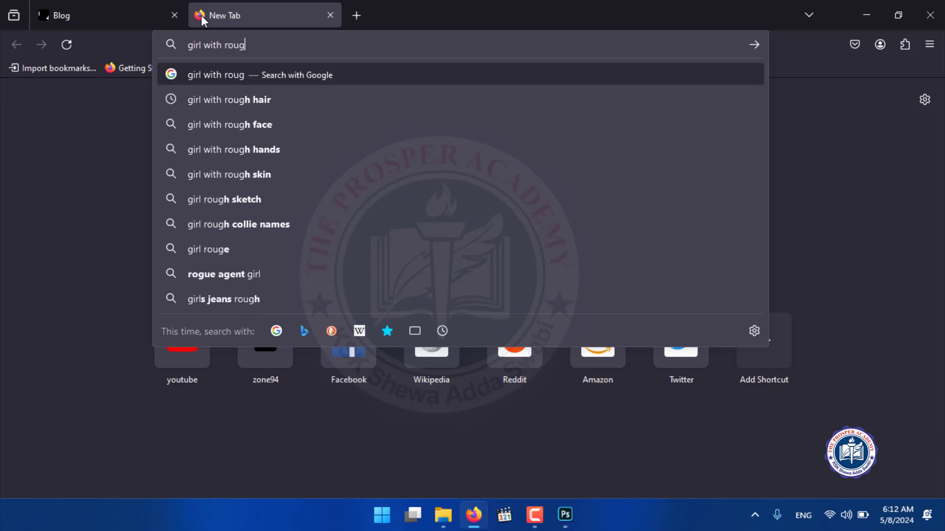
{"action": "left_click", "coordinate": [199, 124]}
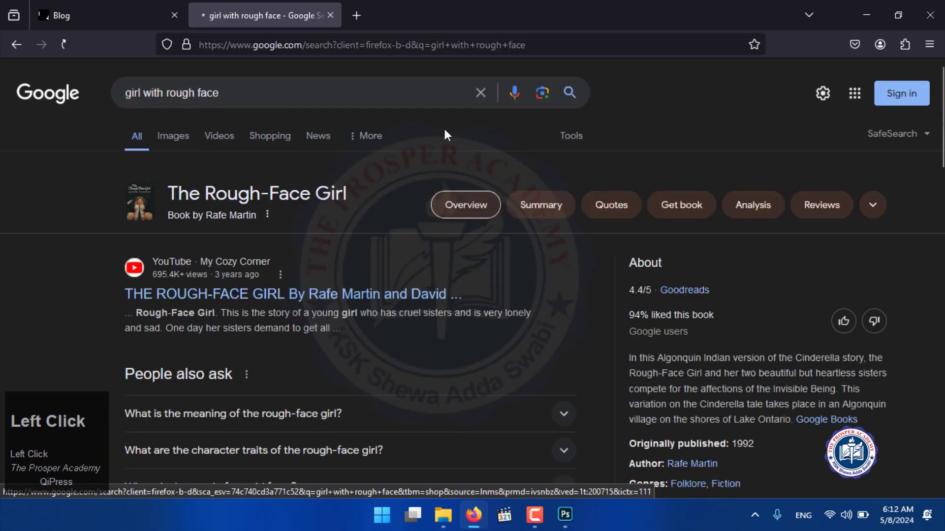
Look through the image results and open the Freepik freckled portrait from "82,000+ Rough Face Pictures" in the preview
{"action": "scroll", "coordinate": [407, 196], "scroll_direction": "down", "scroll_amount": 3}
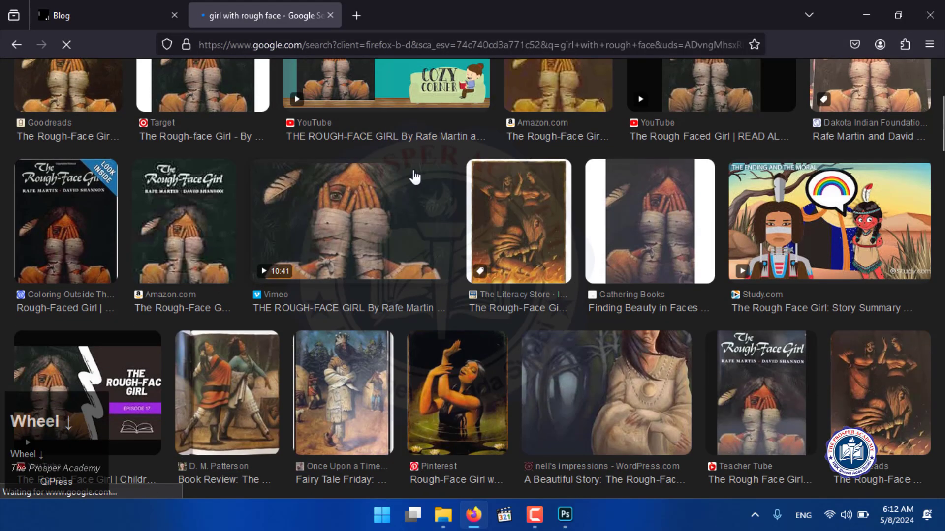
{"action": "scroll", "coordinate": [414, 177], "scroll_direction": "down", "scroll_amount": 4}
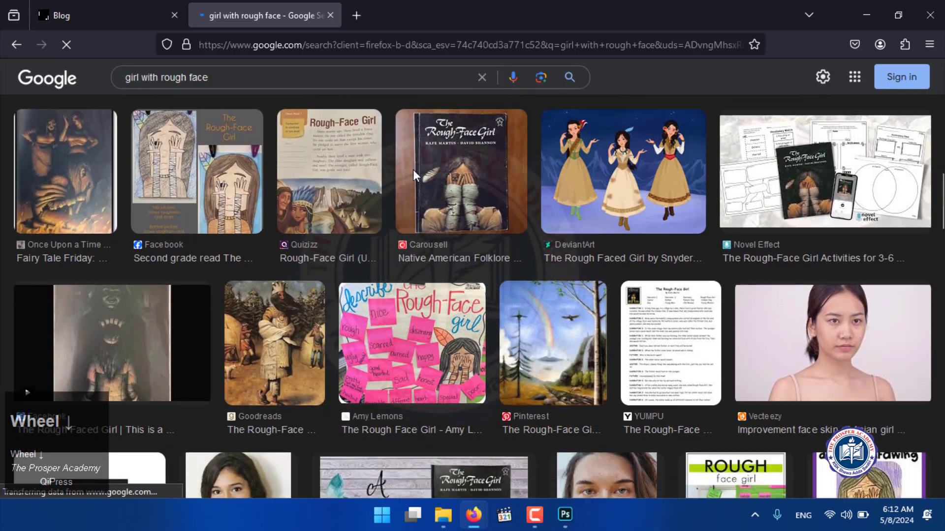
{"action": "scroll", "coordinate": [414, 173], "scroll_direction": "down", "scroll_amount": 3}
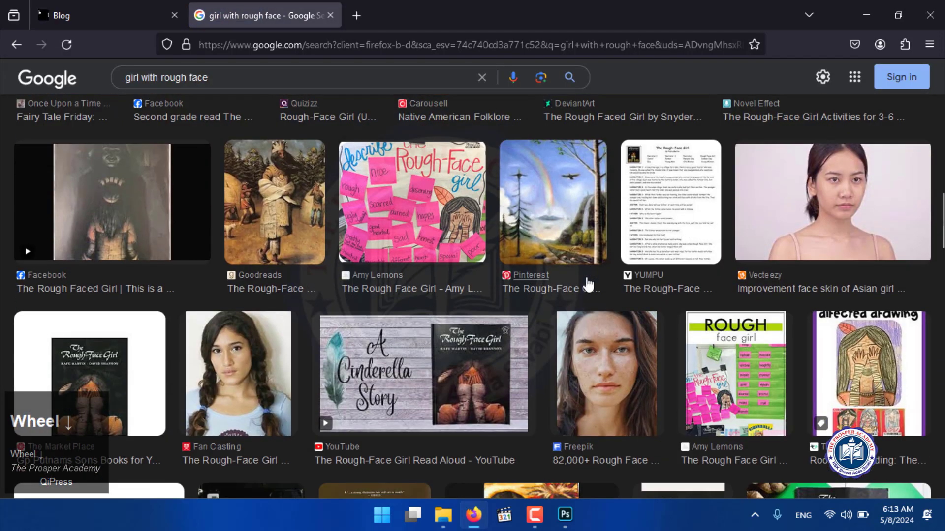
{"action": "left_click", "coordinate": [603, 357]}
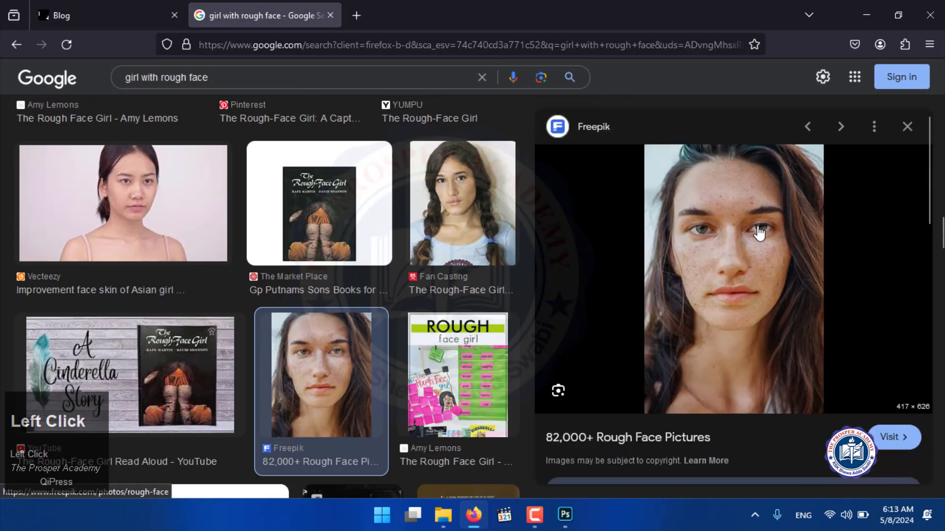
{"action": "right_click", "coordinate": [756, 207]}
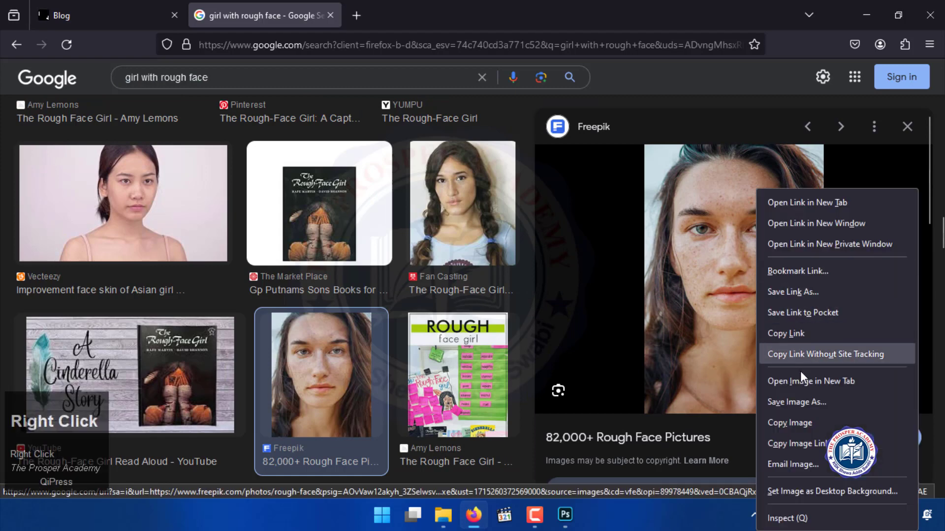
{"action": "left_click", "coordinate": [797, 401]}
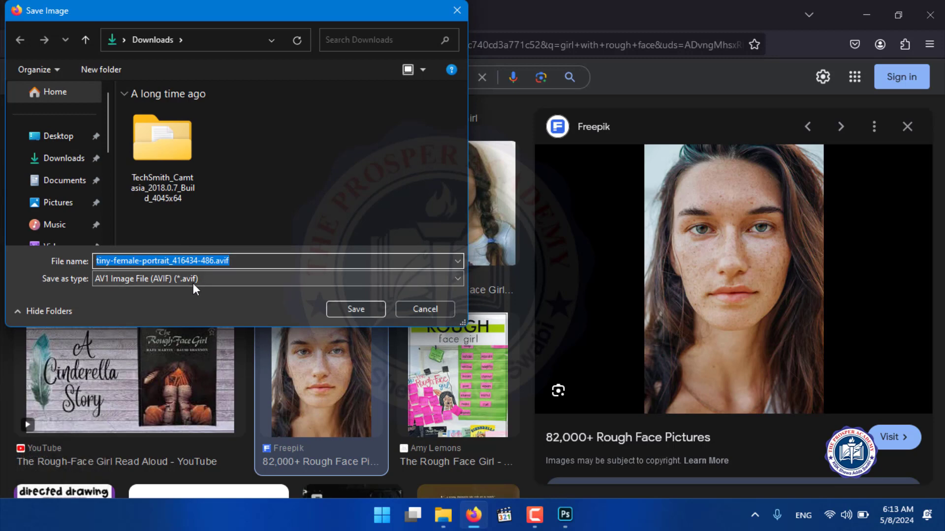
{"action": "left_click", "coordinate": [440, 309]}
{"action": "right_click", "coordinate": [709, 246]}
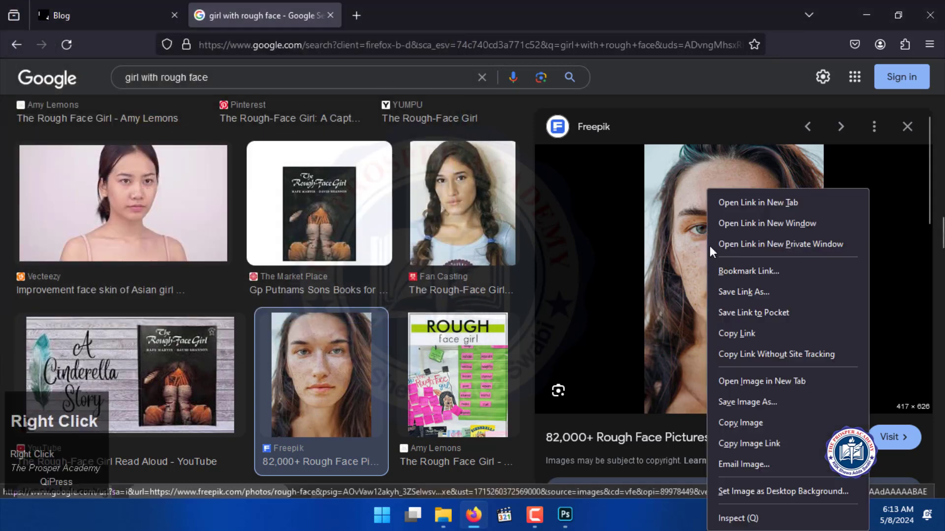
{"action": "left_click", "coordinate": [749, 401]}
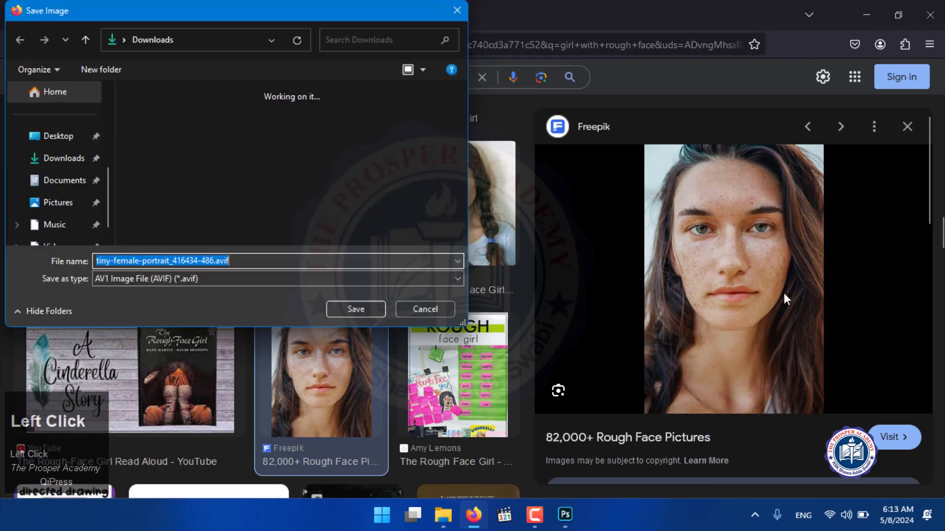
{"action": "left_click", "coordinate": [448, 310]}
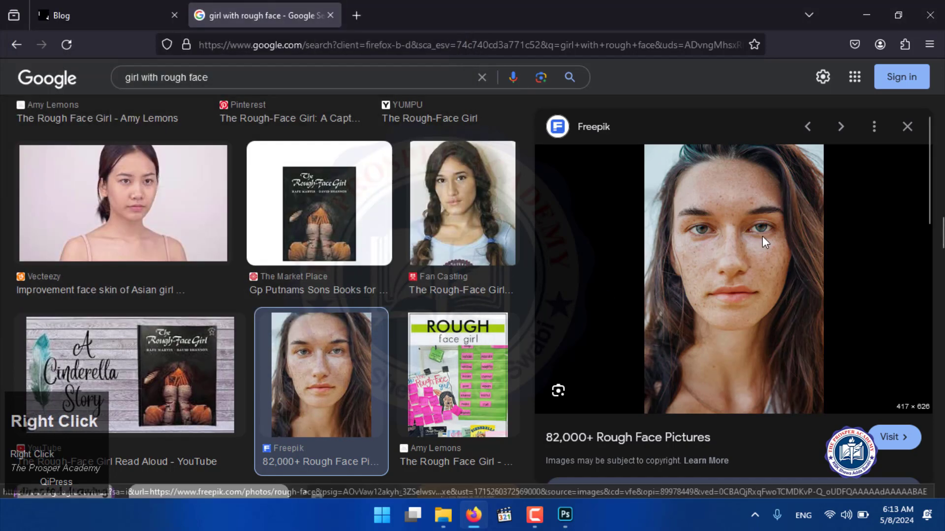
{"action": "right_click", "coordinate": [764, 238]}
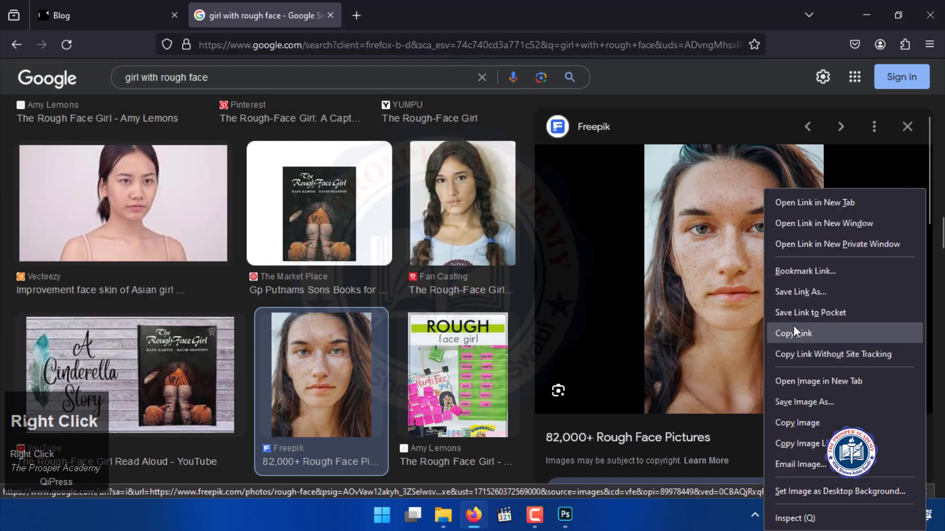
{"action": "left_click", "coordinate": [808, 422]}
Open the related Bodycraft uneven skin texture portrait and save it to Downloads as side-view-young-woman-posing-4.jpg
{"action": "scroll", "coordinate": [481, 371], "scroll_direction": "down", "scroll_amount": 3}
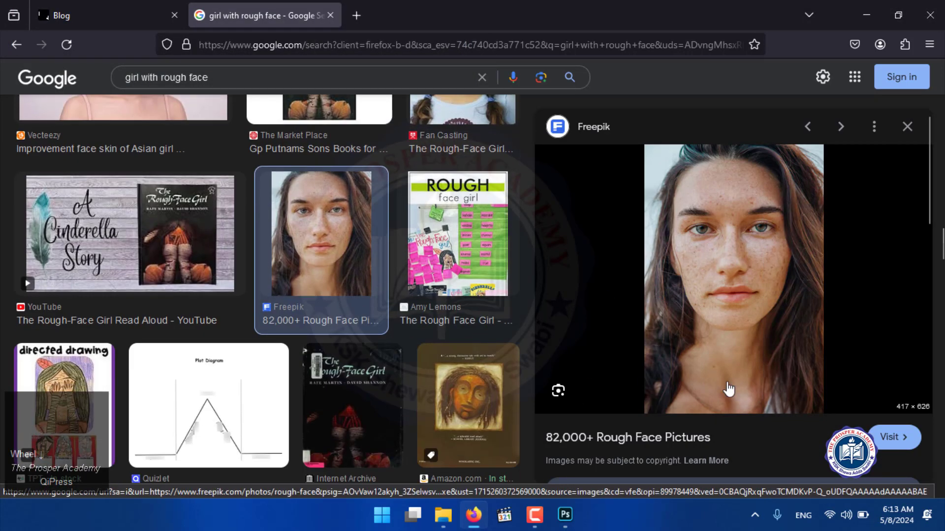
{"action": "scroll", "coordinate": [728, 384], "scroll_direction": "down", "scroll_amount": 6}
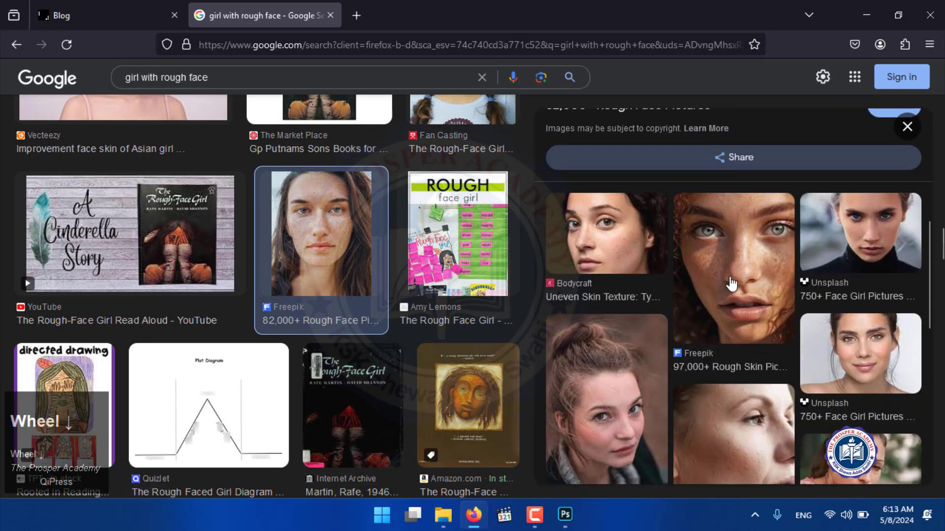
{"action": "left_click", "coordinate": [606, 248]}
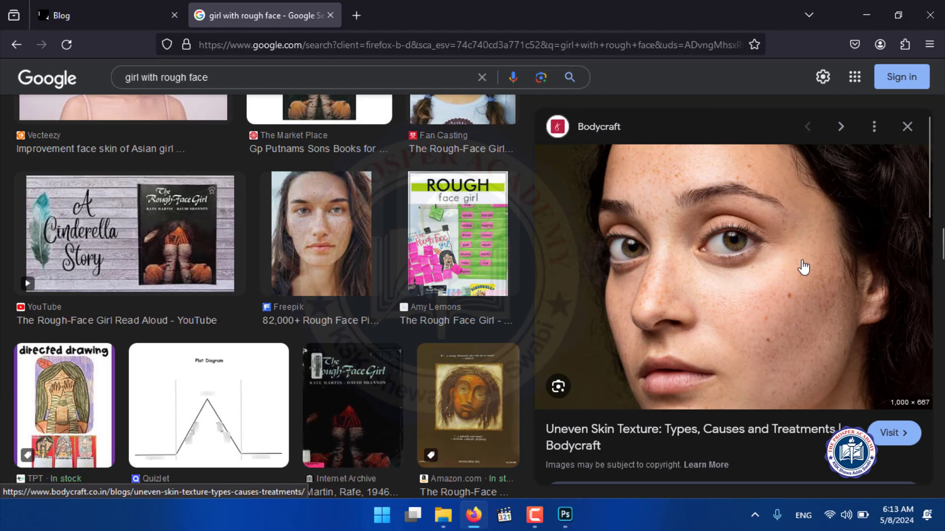
{"action": "right_click", "coordinate": [803, 268]}
{"action": "left_click", "coordinate": [811, 216]}
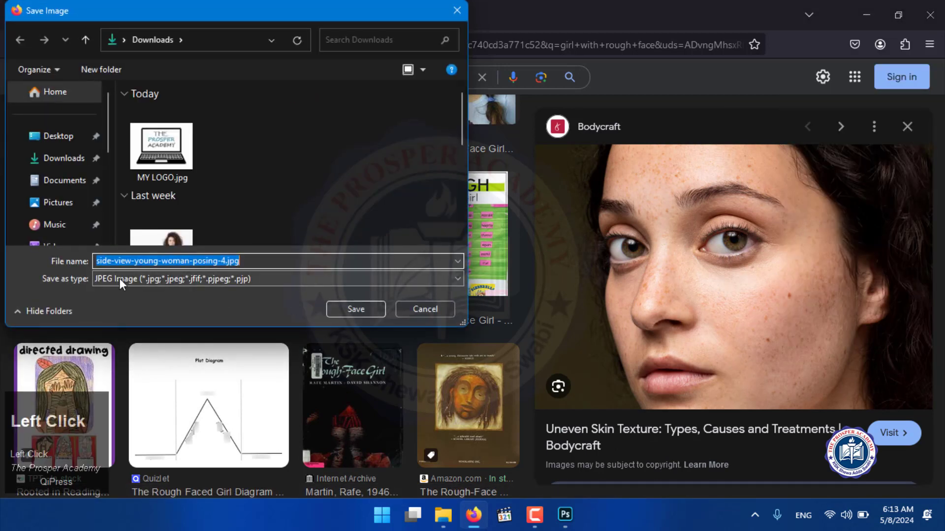
{"action": "left_click", "coordinate": [370, 310]}
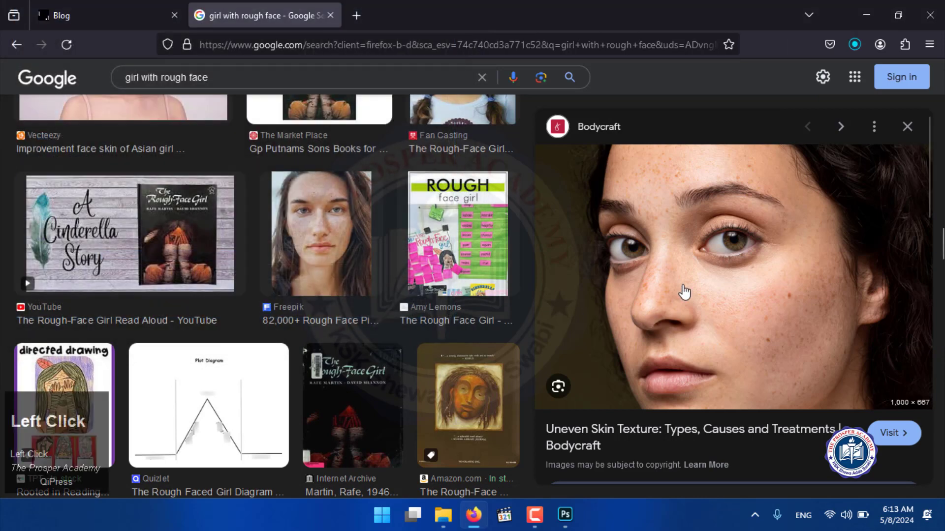
Copy the Bodycraft portrait image to the clipboard and switch to Photoshop
{"action": "right_click", "coordinate": [745, 250]}
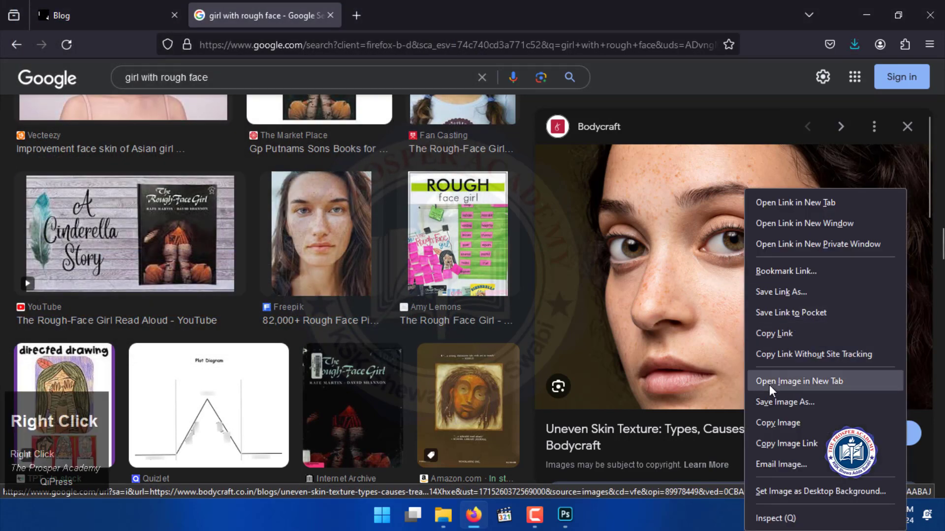
{"action": "left_click", "coordinate": [782, 424]}
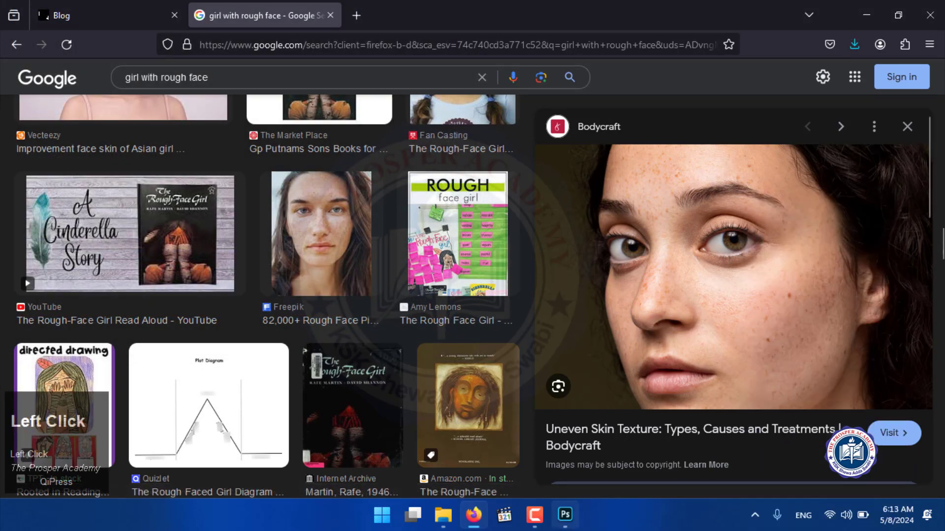
{"action": "left_click", "coordinate": [565, 514]}
Create a new 1000 x 667 px, 72 ppi transparent document from the Clipboard preset and paste the portrait into it
{"action": "left_click", "coordinate": [30, 8]}
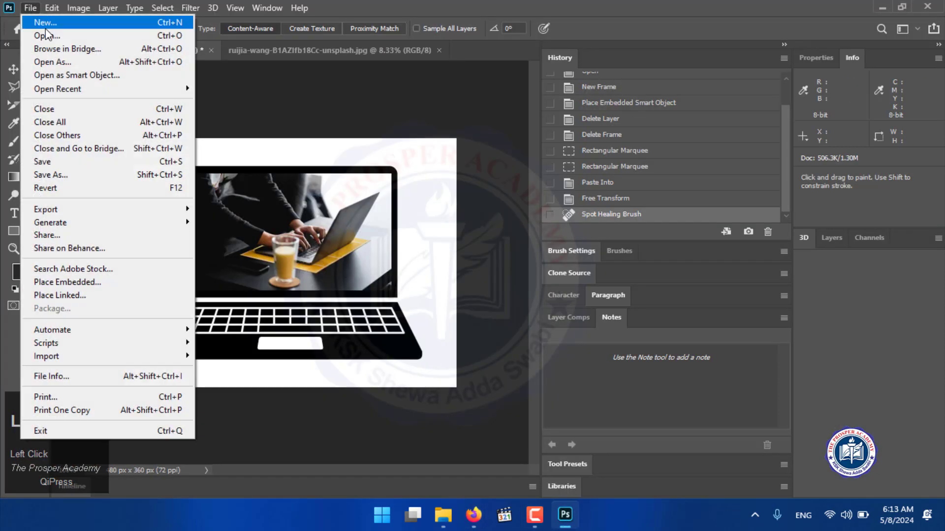
{"action": "left_click", "coordinate": [36, 19]}
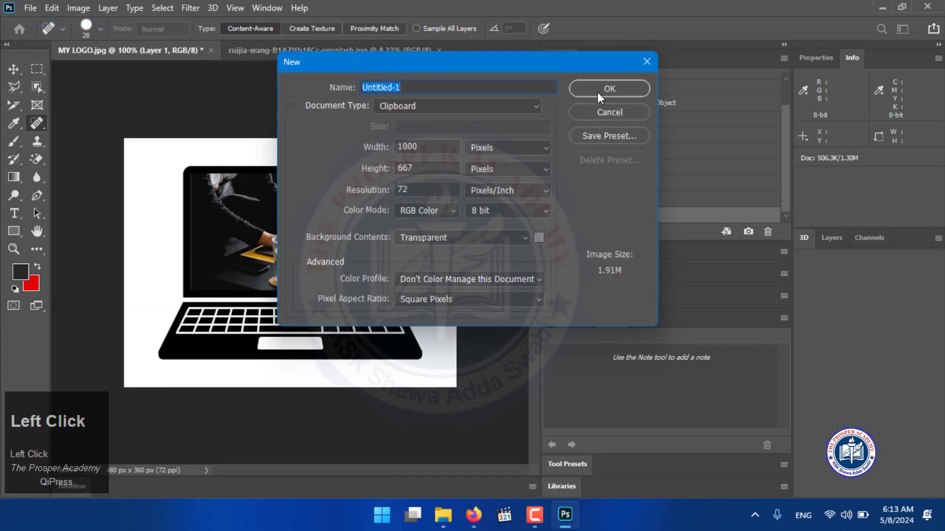
{"action": "left_click", "coordinate": [352, 194]}
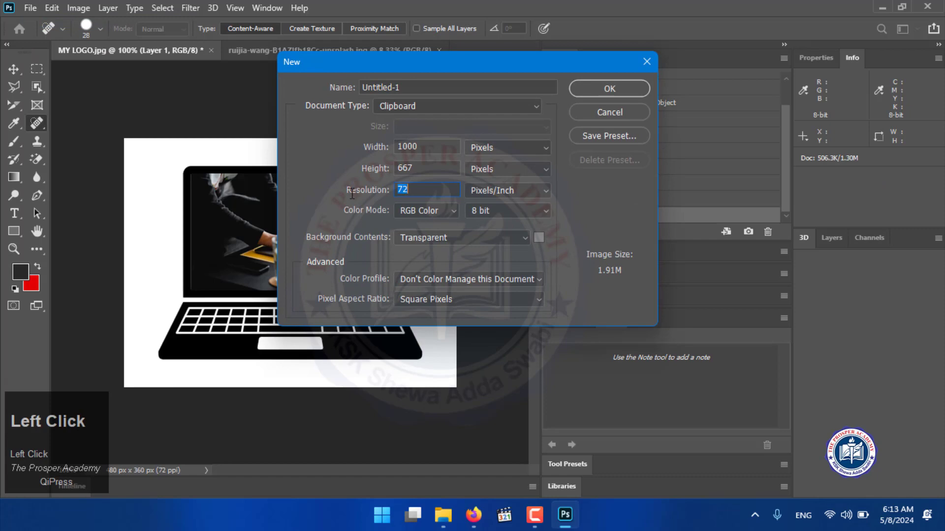
{"action": "left_click", "coordinate": [613, 89]}
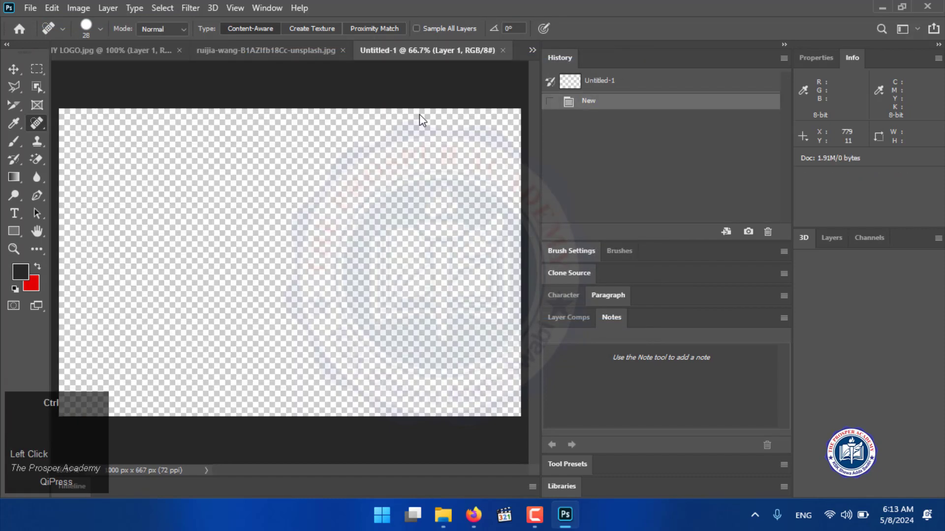
{"action": "key", "text": "ctrl+v"}
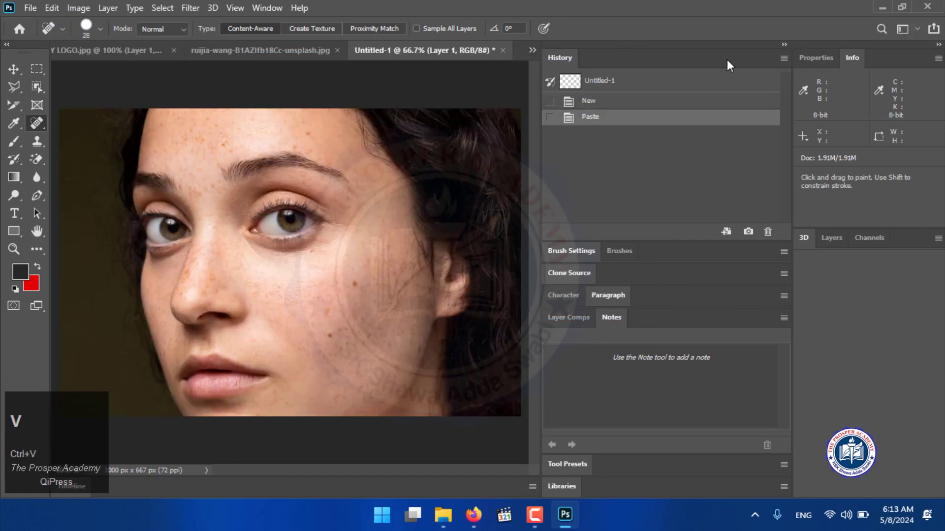
Collapse the History panel column to enlarge the workspace, and set the Spot Healing Brush size to 23 px
{"action": "left_click", "coordinate": [783, 45]}
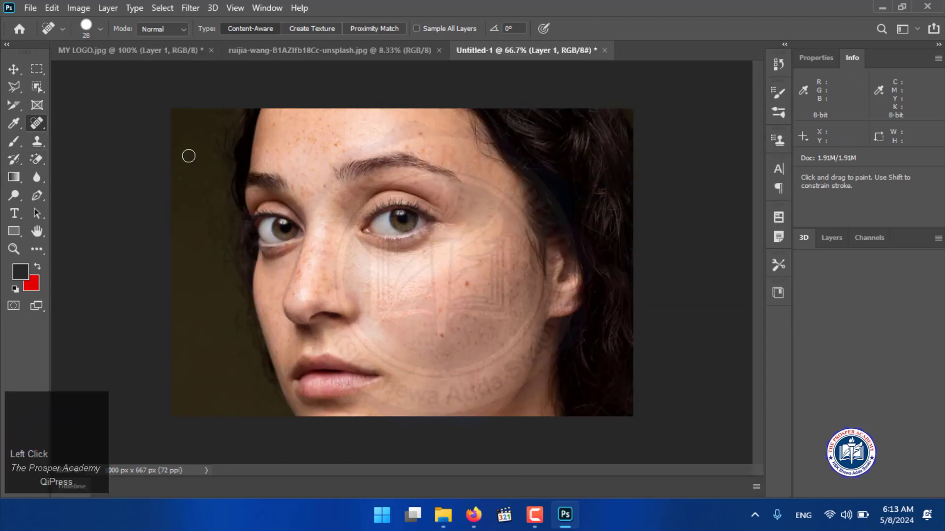
{"action": "right_click", "coordinate": [43, 123]}
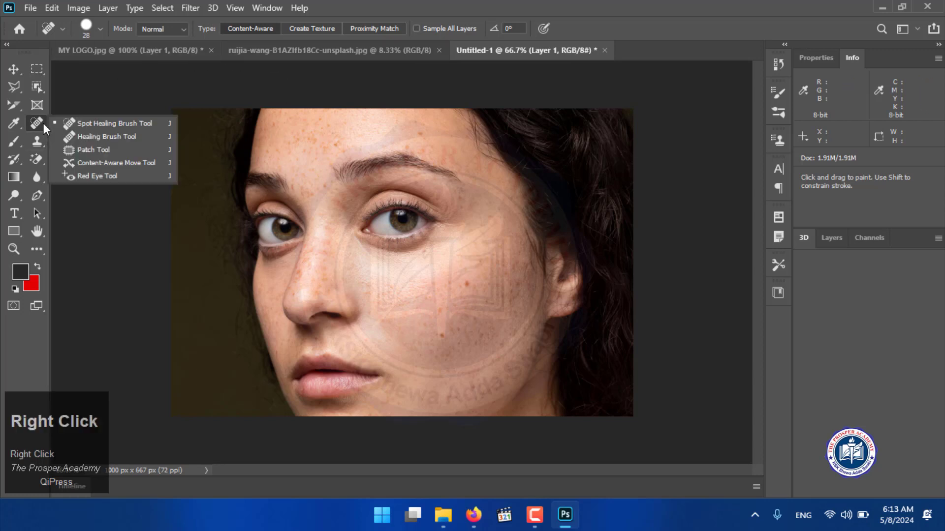
{"action": "left_click", "coordinate": [98, 126]}
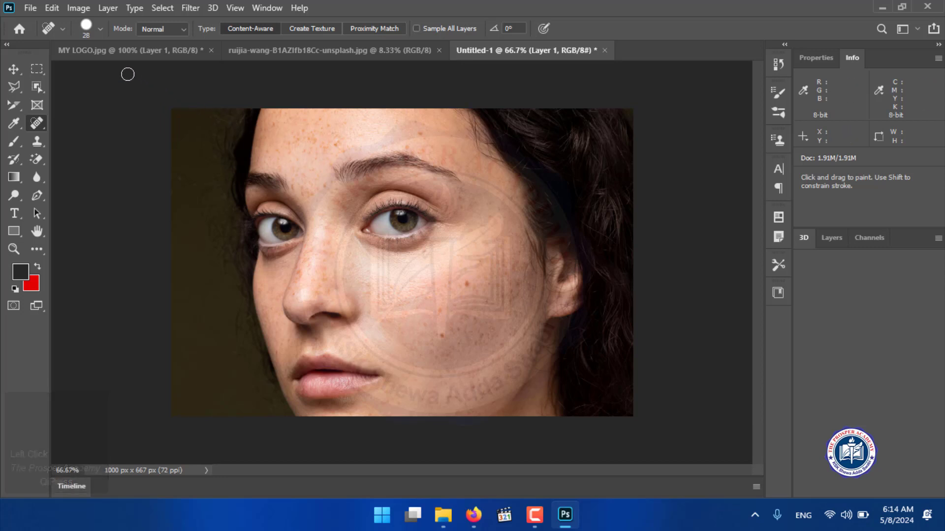
{"action": "left_click", "coordinate": [98, 30]}
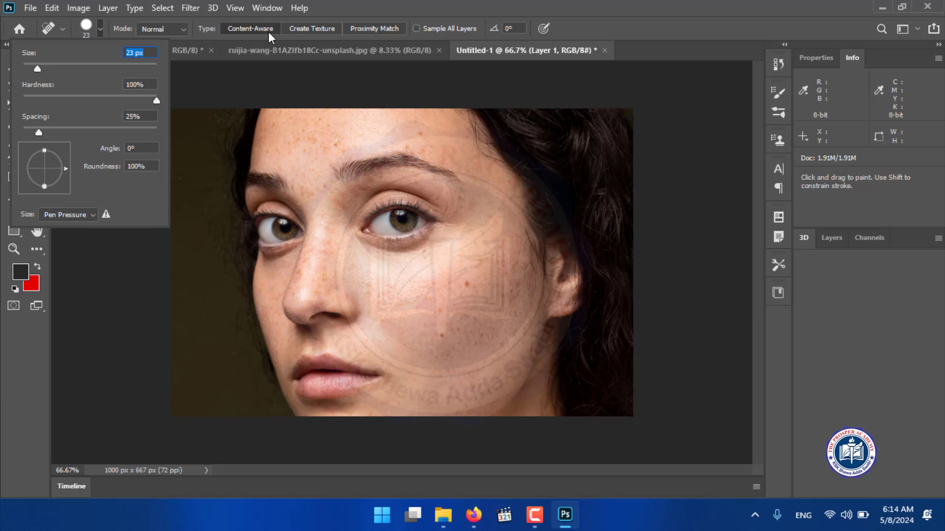
{"action": "left_click", "coordinate": [207, 34]}
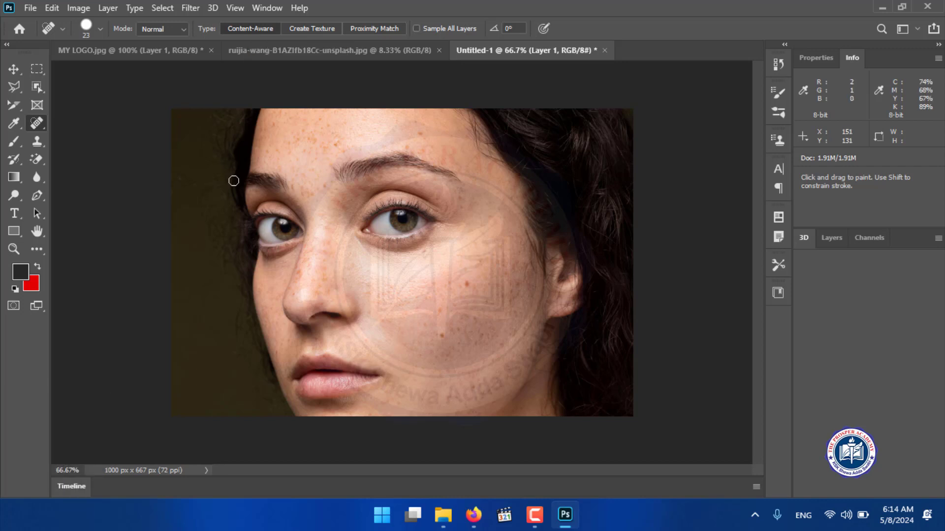
Heal the red blemishes on the cheek with the Spot Healing Brush
{"action": "mouse_move", "coordinate": [227, 194]}
{"action": "left_mouse_down"}
{"action": "mouse_move", "coordinate": [215, 236]}
{"action": "mouse_move", "coordinate": [203, 190]}
{"action": "left_mouse_up"}
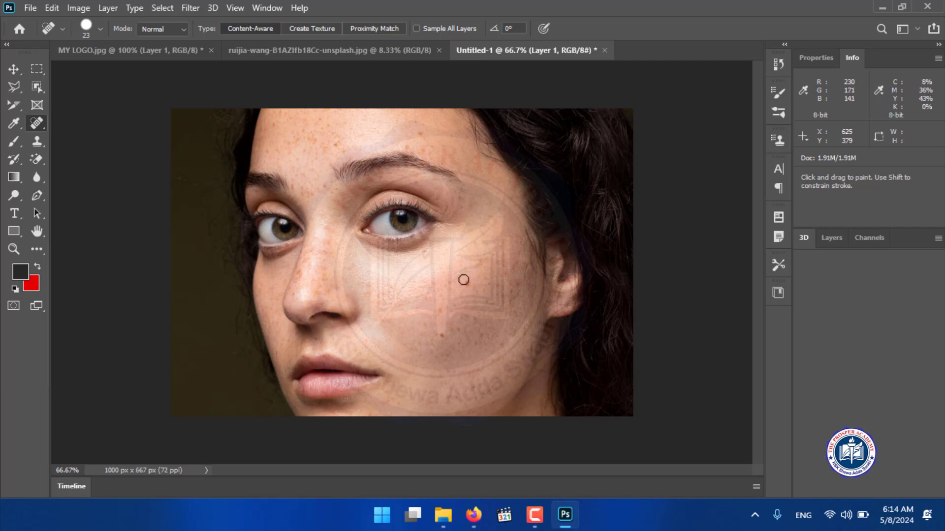
{"action": "mouse_move", "coordinate": [463, 280]}
{"action": "left_mouse_down"}
{"action": "mouse_move", "coordinate": [466, 297]}
{"action": "mouse_move", "coordinate": [441, 349]}
{"action": "left_mouse_up"}
{"action": "left_click_drag", "start_coordinate": [455, 288], "coordinate": [433, 347]}
{"action": "left_click_drag", "start_coordinate": [441, 287], "coordinate": [433, 346]}
Set the healing brush size to 47 px and heal the remaining blemishes across the cheek toward the ear
{"action": "right_click", "coordinate": [438, 298]}
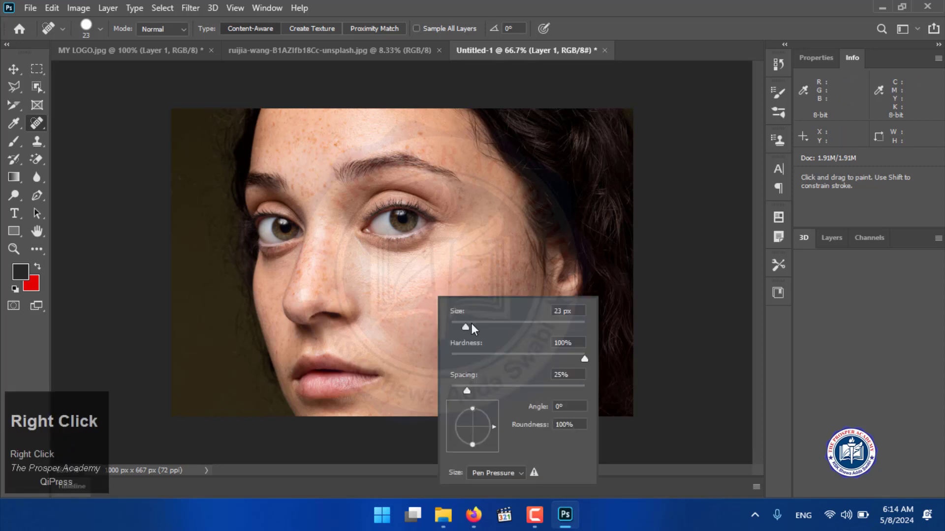
{"action": "left_click_drag", "start_coordinate": [463, 325], "coordinate": [482, 324]}
{"action": "left_click_drag", "start_coordinate": [436, 286], "coordinate": [426, 347]}
{"action": "left_click_drag", "start_coordinate": [464, 277], "coordinate": [455, 323]}
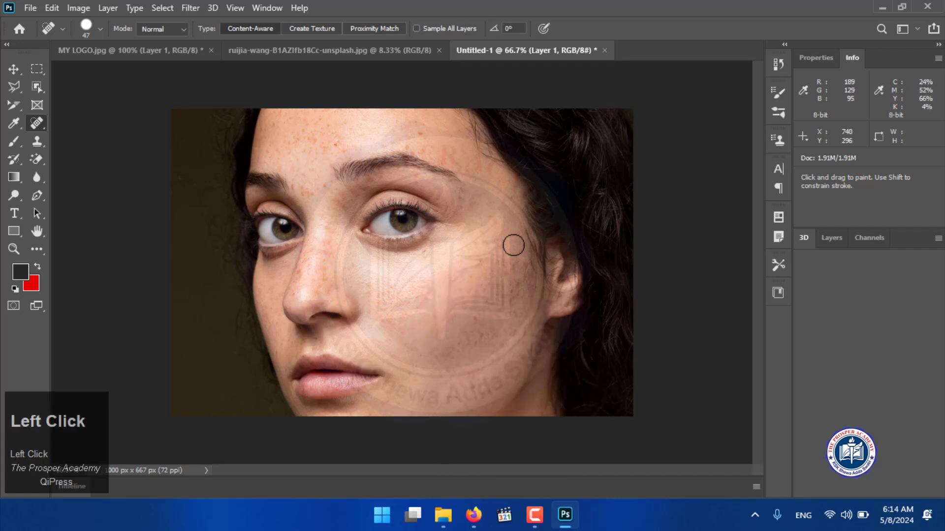
{"action": "left_click_drag", "start_coordinate": [511, 245], "coordinate": [477, 328]}
{"action": "mouse_move", "coordinate": [489, 265]}
{"action": "left_mouse_down"}
{"action": "mouse_move", "coordinate": [451, 321]}
{"action": "mouse_move", "coordinate": [385, 329]}
{"action": "left_mouse_up"}
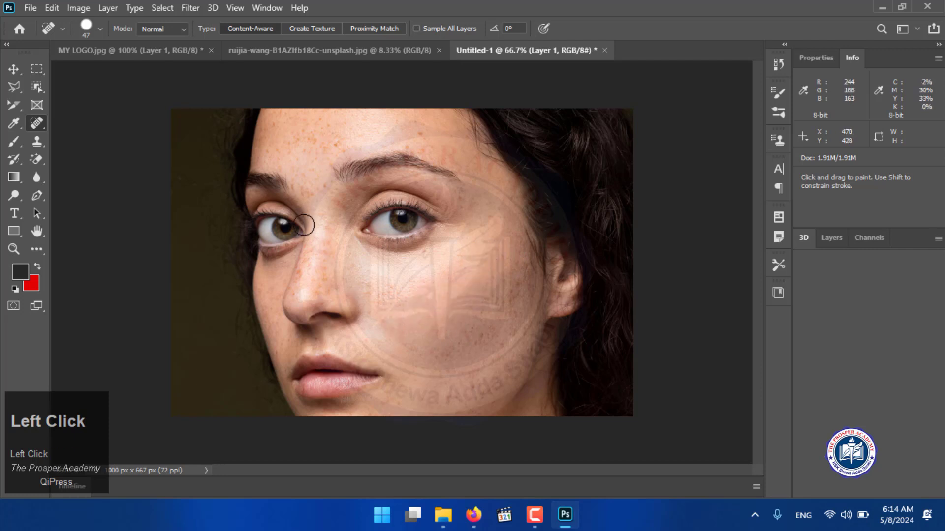
Heal the spots on the forehead above the eyebrow nearer the ear
{"action": "left_click_drag", "start_coordinate": [344, 149], "coordinate": [409, 135]}
{"action": "left_click", "coordinate": [424, 135]}
{"action": "left_click", "coordinate": [430, 147]}
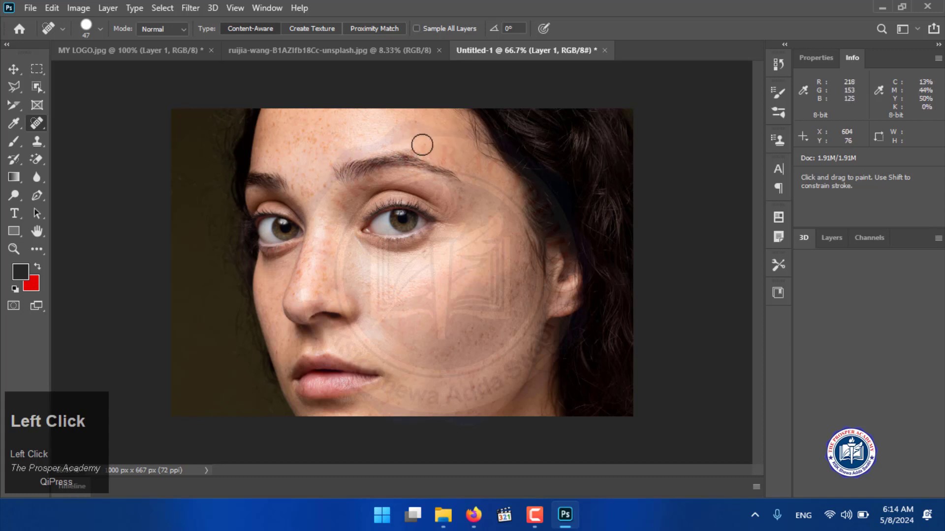
{"action": "left_click", "coordinate": [421, 143]}
Heal the freckles on the side of the nose and a spot on the cheek close to the ear
{"action": "left_click", "coordinate": [309, 271]}
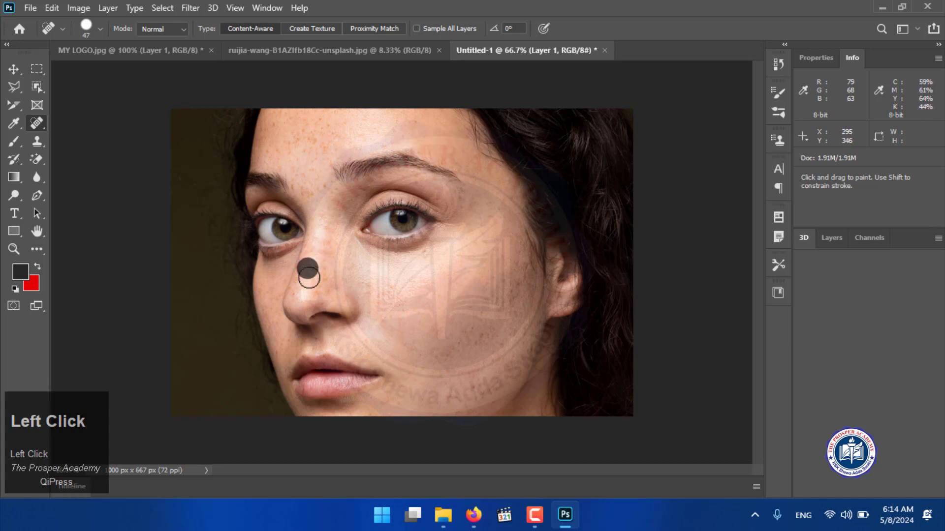
{"action": "left_click", "coordinate": [309, 279]}
{"action": "left_click", "coordinate": [300, 290]}
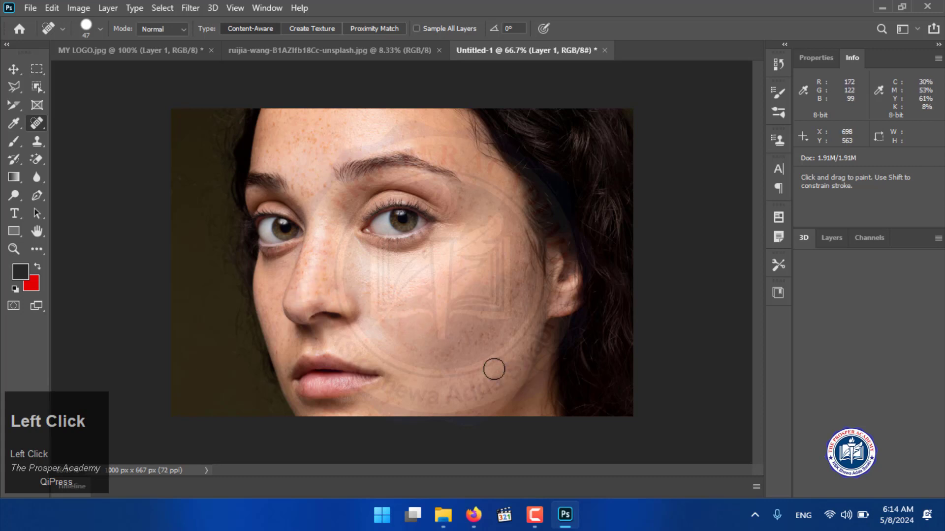
{"action": "left_click", "coordinate": [513, 288]}
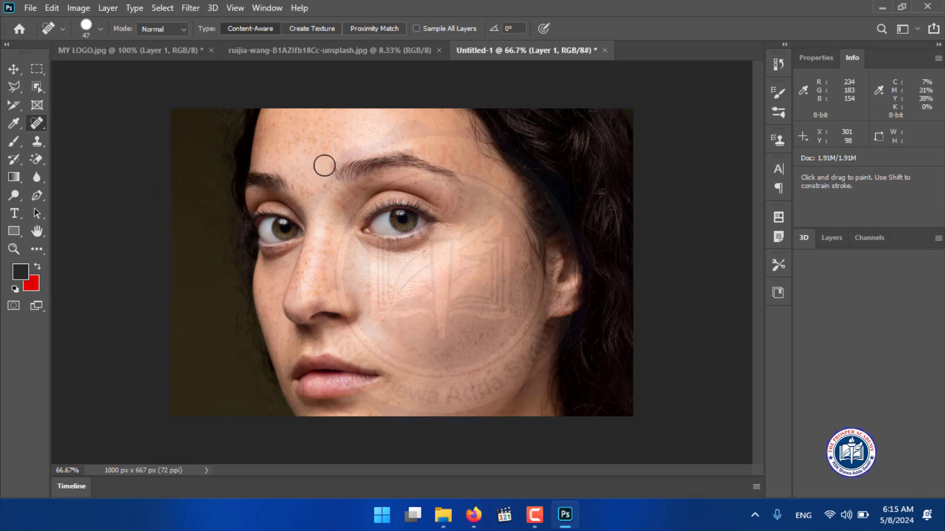
Heal the freckles across the middle of the forehead and out over the eyebrow on the ear side
{"action": "left_click", "coordinate": [321, 143]}
{"action": "left_click", "coordinate": [312, 146]}
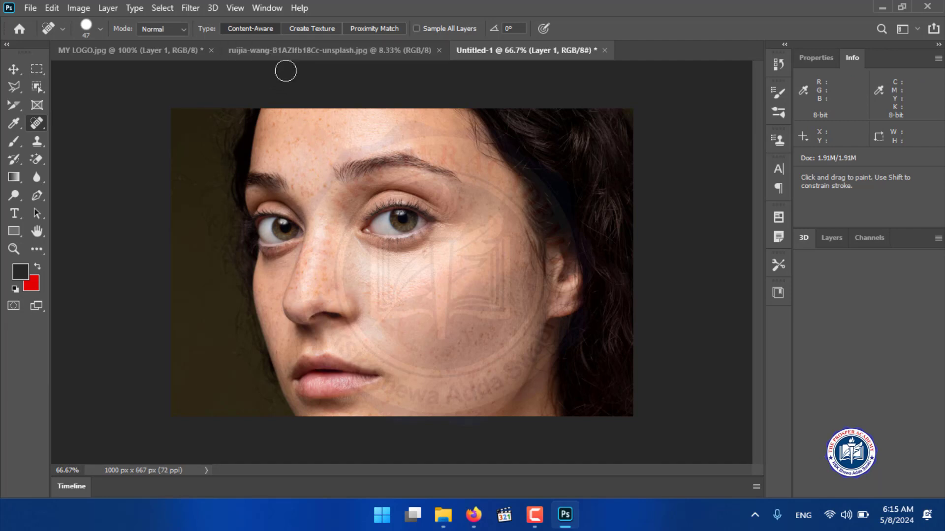
{"action": "left_click", "coordinate": [445, 154]}
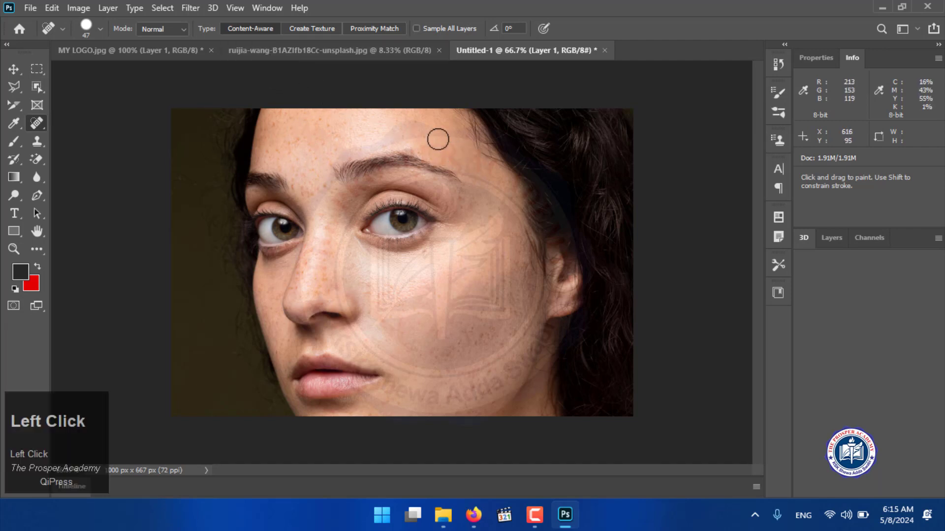
{"action": "left_click", "coordinate": [425, 129]}
{"action": "left_click", "coordinate": [426, 133]}
{"action": "left_click", "coordinate": [415, 123]}
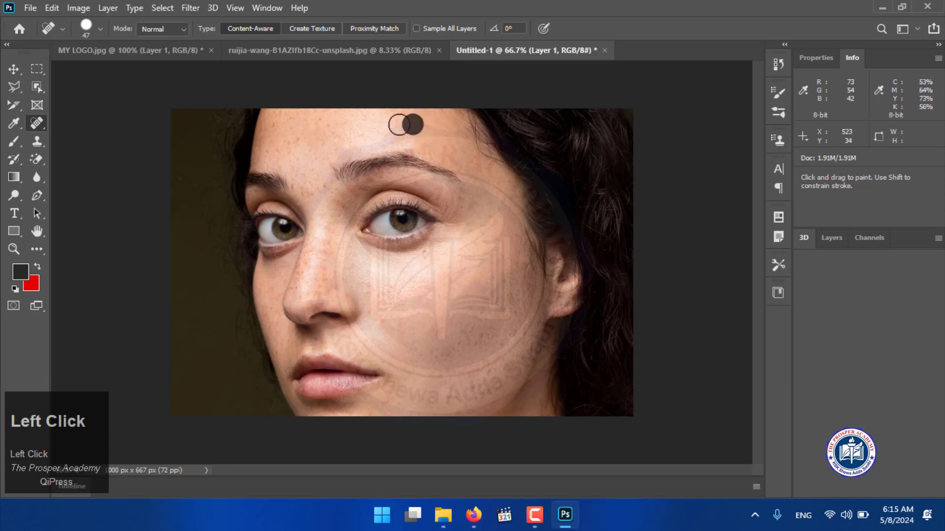
{"action": "left_click", "coordinate": [377, 124]}
{"action": "left_click", "coordinate": [332, 142]}
{"action": "left_click", "coordinate": [352, 133]}
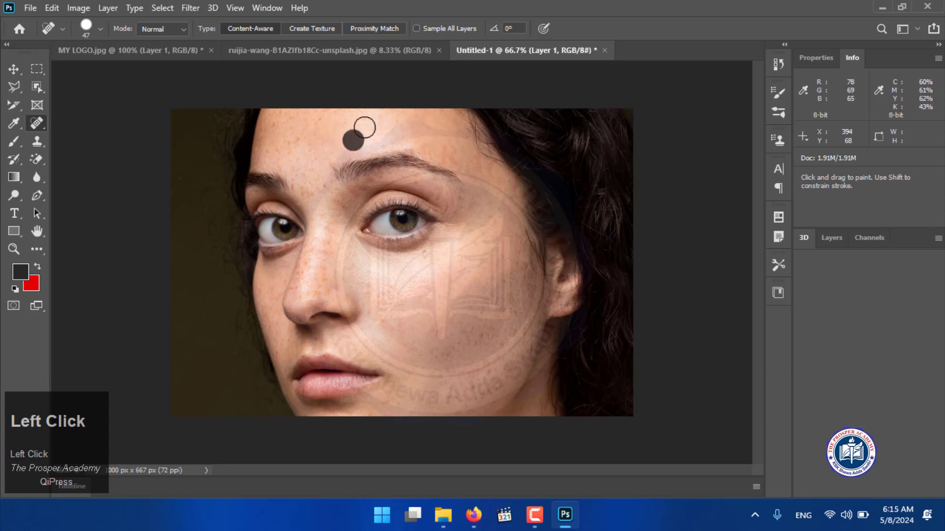
{"action": "left_click", "coordinate": [373, 126]}
{"action": "left_click", "coordinate": [395, 132]}
{"action": "left_click", "coordinate": [394, 131]}
{"action": "left_click", "coordinate": [369, 140]}
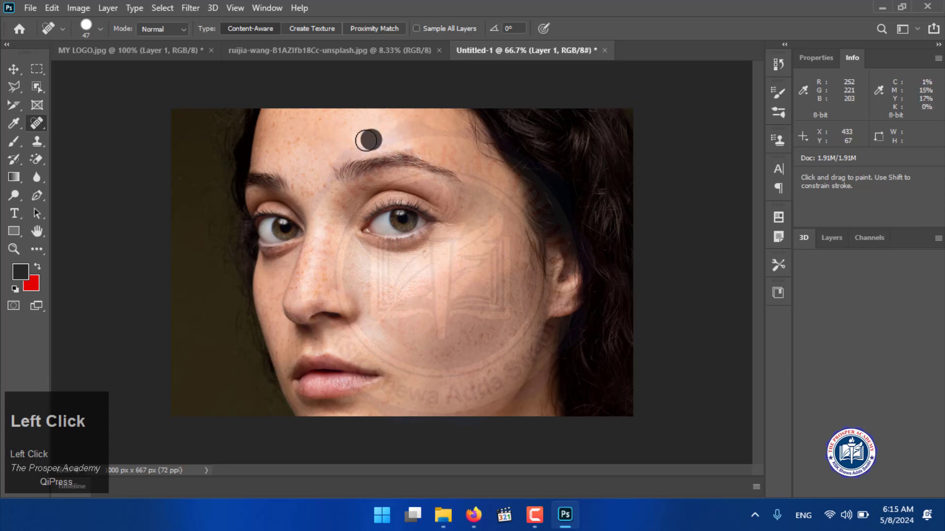
Heal the freckles between the eyebrows and at the inner end of the far eyebrow
{"action": "left_click", "coordinate": [328, 153]}
{"action": "left_click", "coordinate": [320, 174]}
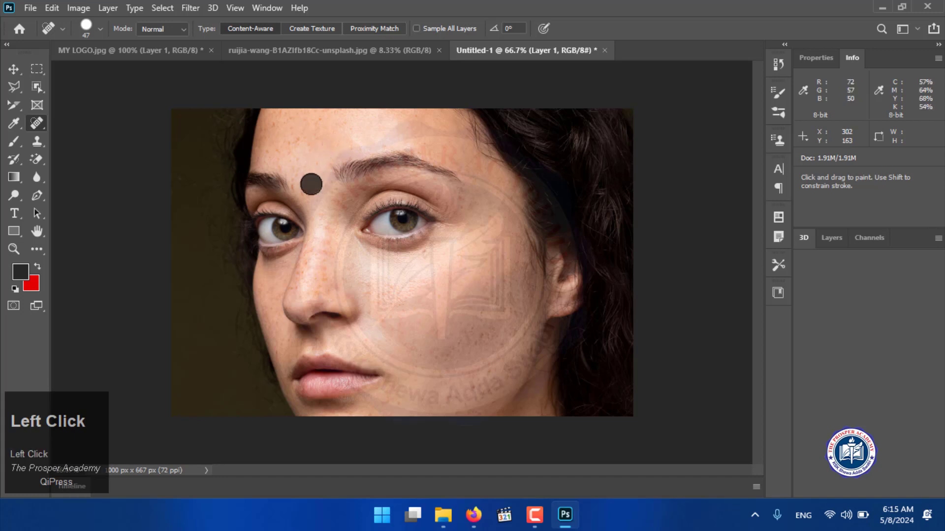
{"action": "left_click", "coordinate": [303, 188]}
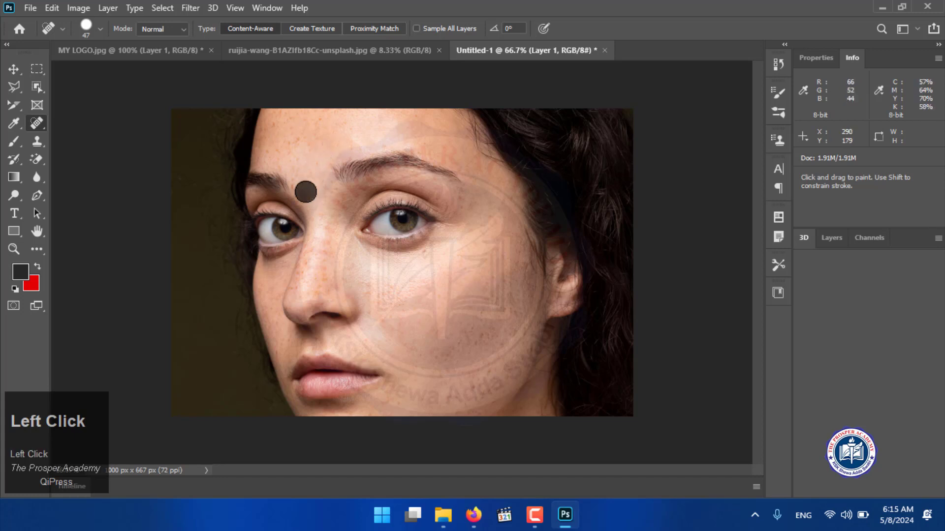
{"action": "left_click", "coordinate": [297, 179]}
{"action": "left_click", "coordinate": [294, 175]}
Heal the cluster of freckles on the forehead above the far eyebrow
{"action": "left_click", "coordinate": [295, 139]}
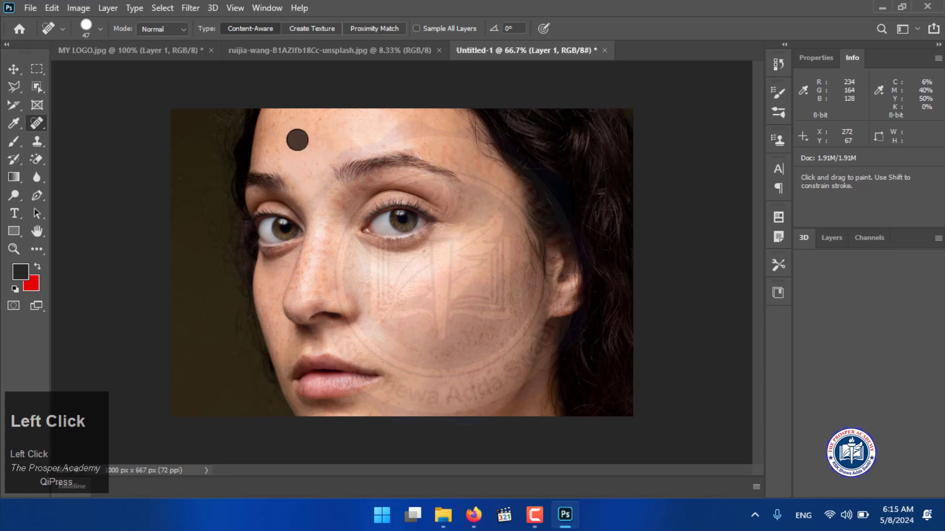
{"action": "left_click", "coordinate": [308, 131]}
{"action": "left_click", "coordinate": [297, 133]}
{"action": "left_click", "coordinate": [298, 154]}
{"action": "left_click", "coordinate": [310, 173]}
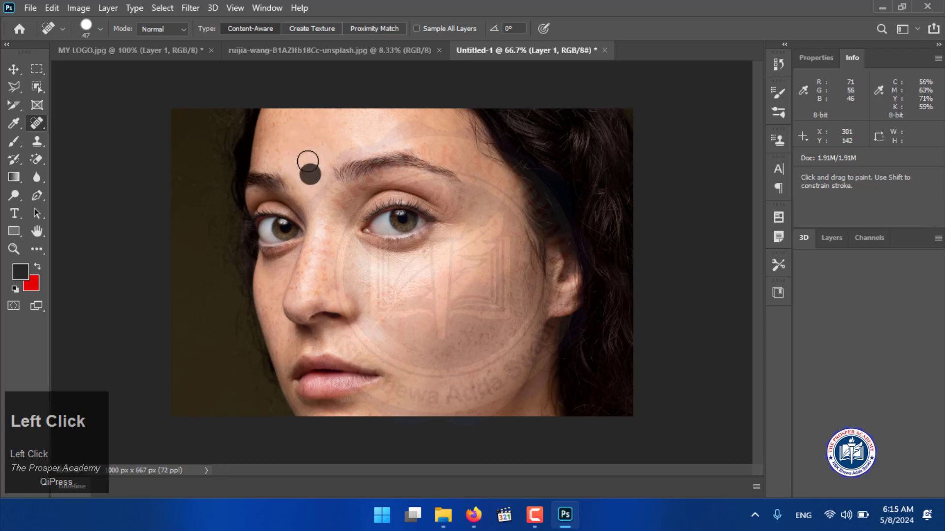
{"action": "left_click", "coordinate": [313, 143]}
Heal the freckles down the bridge of the nose, from between the brows toward the tip
{"action": "left_click", "coordinate": [313, 186]}
{"action": "left_click", "coordinate": [319, 214]}
{"action": "left_click", "coordinate": [319, 242]}
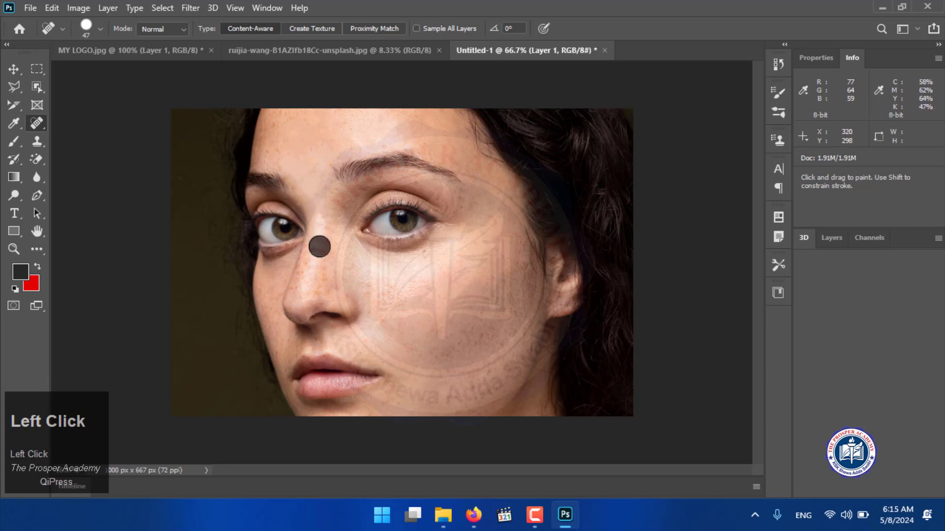
{"action": "left_click", "coordinate": [311, 266]}
{"action": "left_click", "coordinate": [329, 280]}
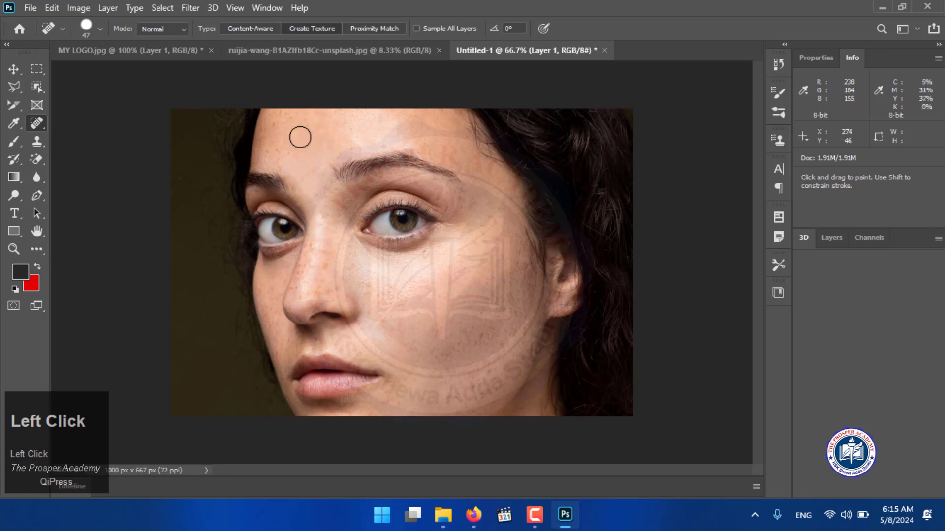
With the healing type set to Create Texture, paint over the freckles on the forehead and the whole cheek
{"action": "mouse_move", "coordinate": [298, 130]}
{"action": "left_mouse_down"}
{"action": "mouse_move", "coordinate": [311, 193]}
{"action": "mouse_move", "coordinate": [290, 165]}
{"action": "left_mouse_up"}
{"action": "mouse_move", "coordinate": [268, 133]}
{"action": "left_mouse_down"}
{"action": "mouse_move", "coordinate": [287, 146]}
{"action": "mouse_move", "coordinate": [375, 117]}
{"action": "mouse_move", "coordinate": [446, 134]}
{"action": "mouse_move", "coordinate": [468, 175]}
{"action": "mouse_move", "coordinate": [456, 170]}
{"action": "mouse_move", "coordinate": [492, 306]}
{"action": "left_mouse_up"}
{"action": "left_click_drag", "start_coordinate": [502, 242], "coordinate": [475, 330]}
{"action": "mouse_move", "coordinate": [481, 274]}
{"action": "left_mouse_down"}
{"action": "mouse_move", "coordinate": [459, 312]}
{"action": "mouse_move", "coordinate": [396, 317]}
{"action": "left_mouse_up"}
{"action": "mouse_move", "coordinate": [363, 276]}
{"action": "left_mouse_down"}
{"action": "mouse_move", "coordinate": [424, 358]}
{"action": "mouse_move", "coordinate": [527, 357]}
{"action": "mouse_move", "coordinate": [536, 328]}
{"action": "mouse_move", "coordinate": [485, 348]}
{"action": "left_mouse_up"}
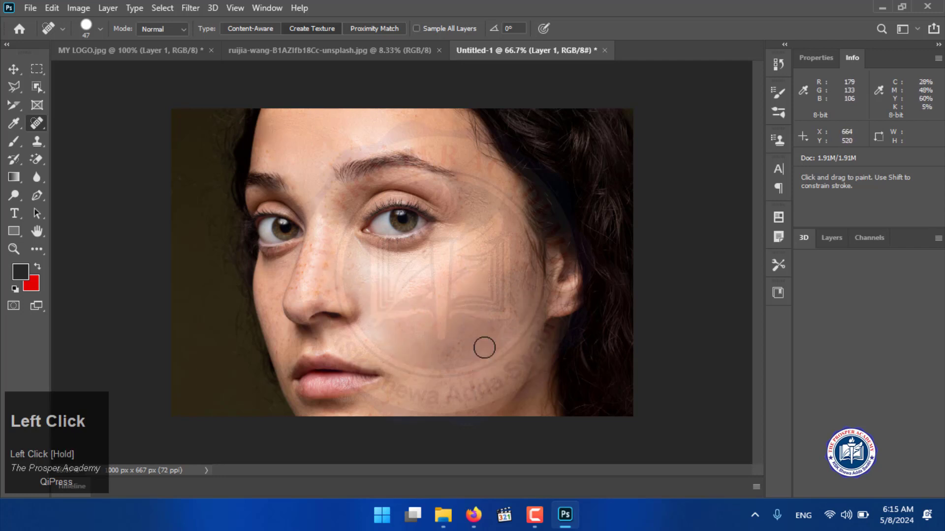
{"action": "left_click_drag", "start_coordinate": [509, 301], "coordinate": [449, 382]}
Switch the healing type to Proximity Match and heal the lower cheek and the upper nose bridge
{"action": "left_click", "coordinate": [371, 28]}
{"action": "mouse_move", "coordinate": [478, 291]}
{"action": "left_mouse_down"}
{"action": "mouse_move", "coordinate": [443, 358]}
{"action": "mouse_move", "coordinate": [421, 352]}
{"action": "left_mouse_up"}
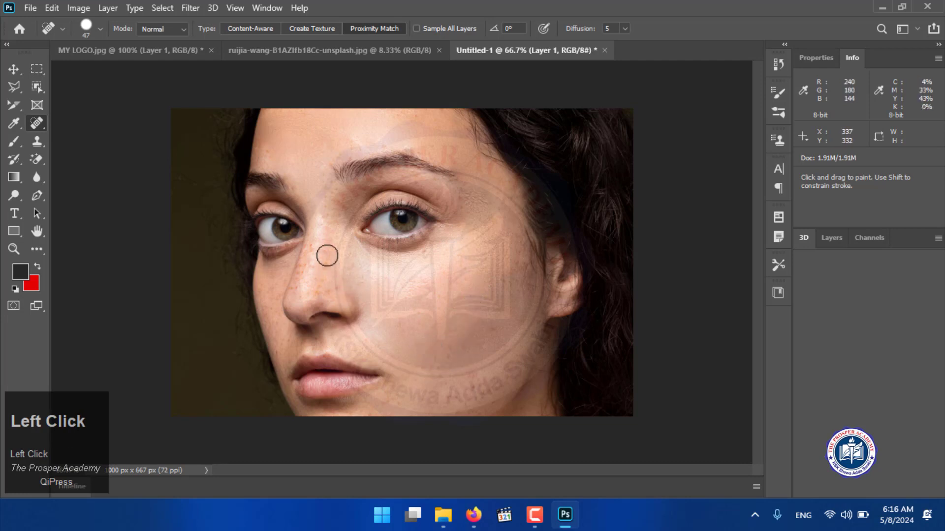
{"action": "left_click_drag", "start_coordinate": [327, 256], "coordinate": [320, 285]}
{"action": "mouse_move", "coordinate": [332, 200]}
{"action": "left_mouse_down"}
{"action": "mouse_move", "coordinate": [331, 190]}
{"action": "mouse_move", "coordinate": [327, 232]}
{"action": "left_mouse_up"}
{"action": "left_click_drag", "start_coordinate": [323, 185], "coordinate": [324, 243]}
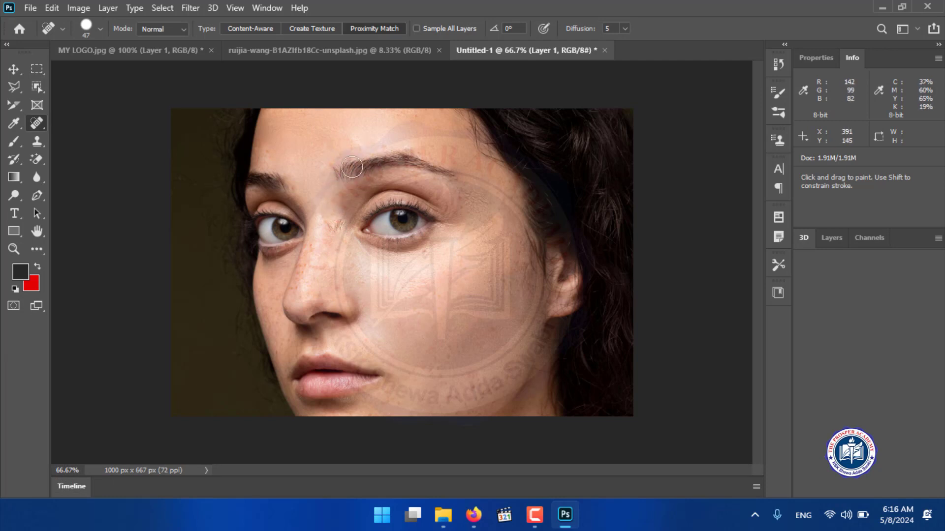
{"action": "mouse_move", "coordinate": [332, 219]}
{"action": "left_mouse_down"}
{"action": "mouse_move", "coordinate": [333, 250]}
{"action": "mouse_move", "coordinate": [330, 212]}
{"action": "left_mouse_up"}
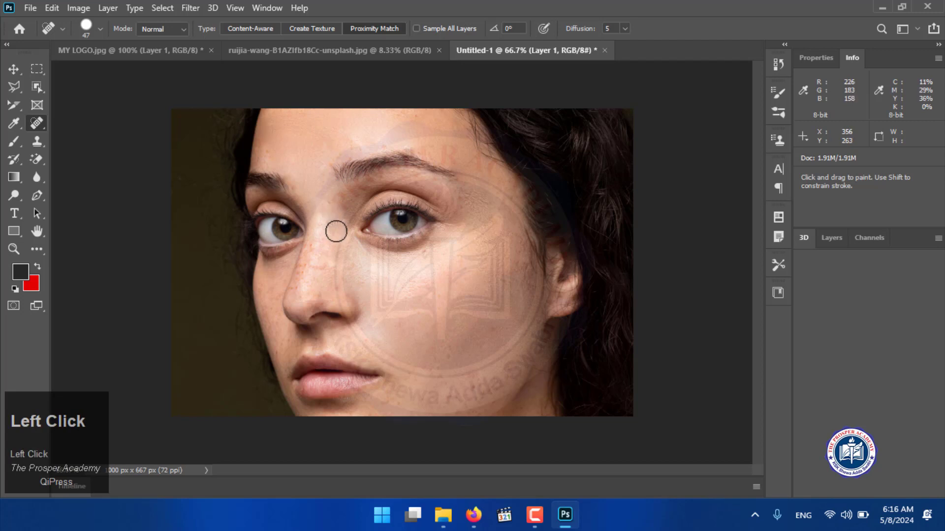
Heal the remaining freckles along the nose using Proximity Match
{"action": "left_click", "coordinate": [331, 220]}
{"action": "left_click", "coordinate": [320, 274]}
{"action": "left_click", "coordinate": [298, 288]}
{"action": "left_click", "coordinate": [309, 263]}
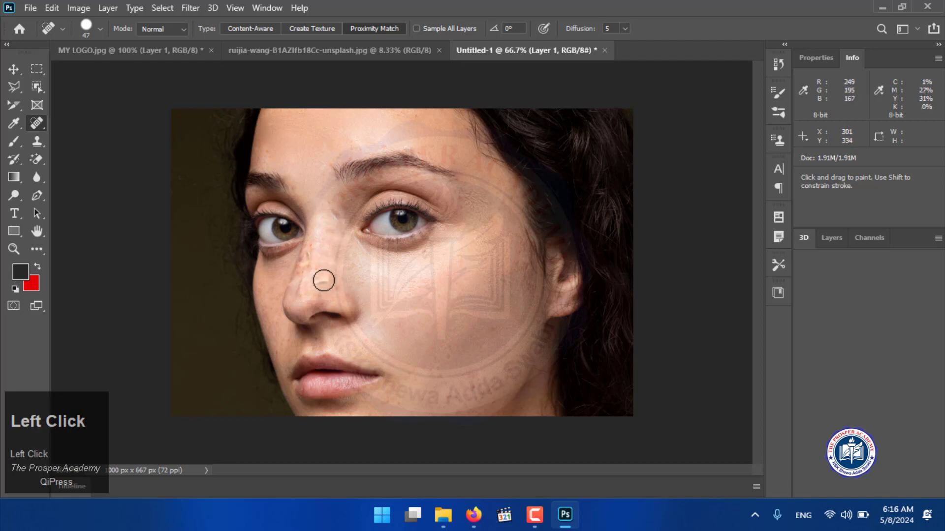
{"action": "left_click", "coordinate": [323, 281]}
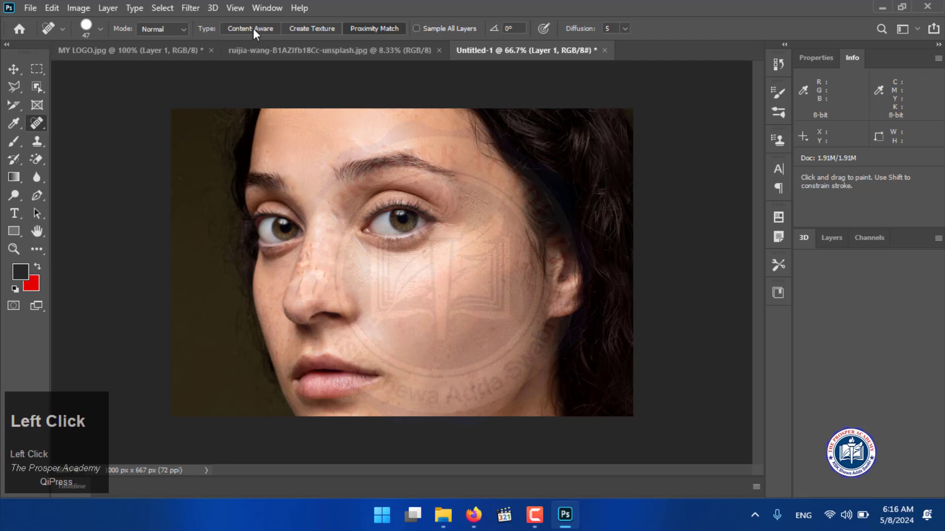
Set the healing type back to Create Texture and paint over the nose bridge and upper cheek
{"action": "left_click", "coordinate": [310, 29]}
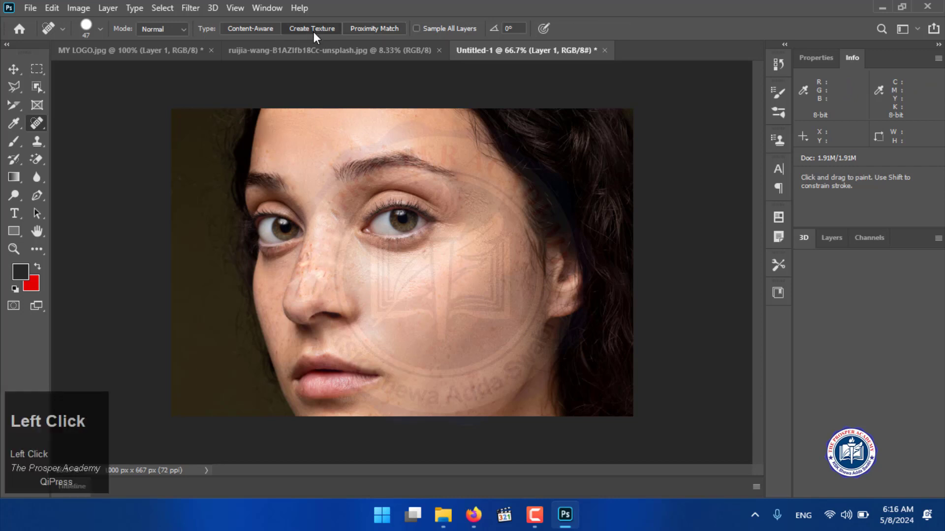
{"action": "left_click_drag", "start_coordinate": [310, 188], "coordinate": [330, 274]}
{"action": "mouse_move", "coordinate": [327, 213]}
{"action": "left_mouse_down"}
{"action": "mouse_move", "coordinate": [339, 251]}
{"action": "mouse_move", "coordinate": [320, 264]}
{"action": "left_mouse_up"}
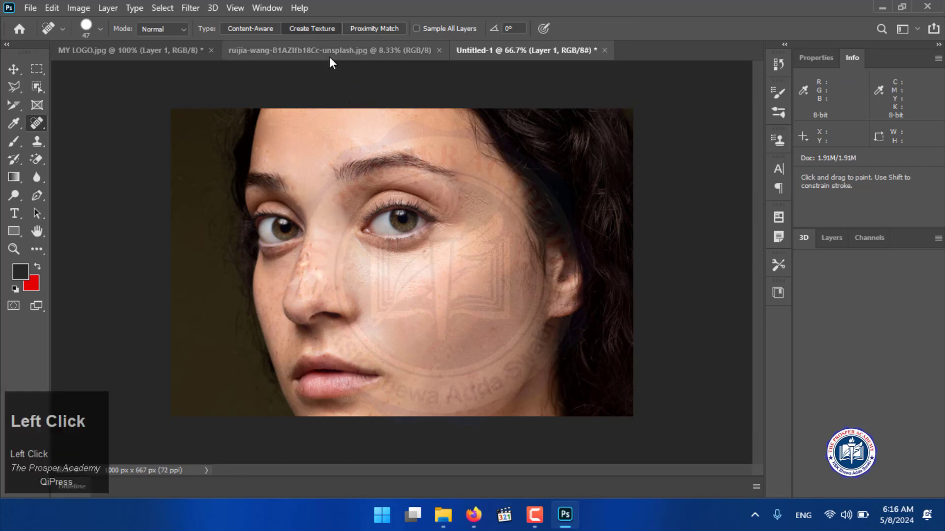
{"action": "mouse_move", "coordinate": [481, 217]}
{"action": "left_mouse_down"}
{"action": "mouse_move", "coordinate": [473, 273]}
{"action": "mouse_move", "coordinate": [423, 309]}
{"action": "left_mouse_up"}
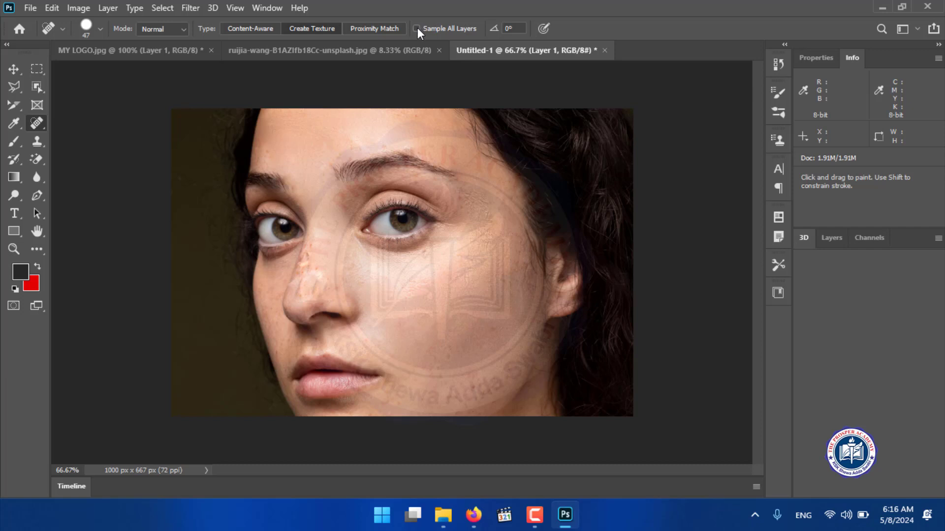
{"action": "left_click", "coordinate": [516, 28]}
{"action": "left_click", "coordinate": [30, 9]}
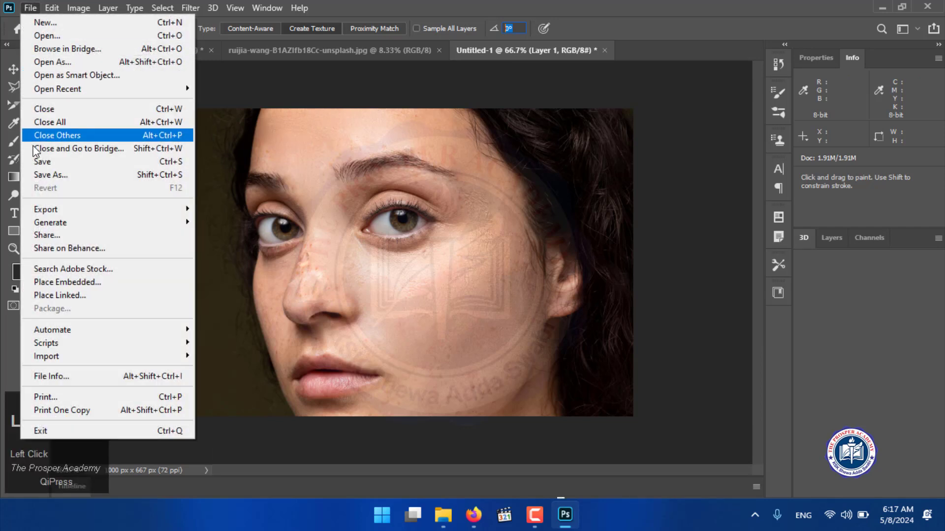
{"action": "left_click", "coordinate": [270, 161]}
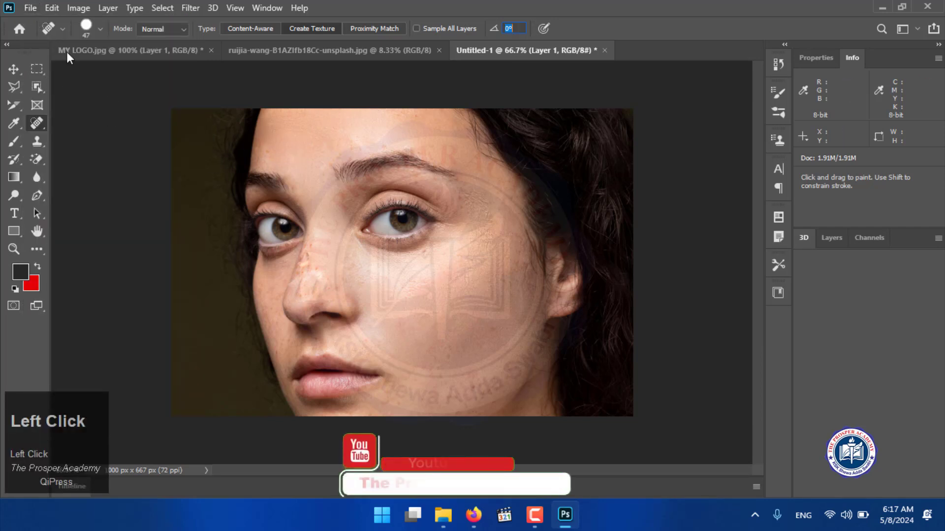
{"action": "left_click", "coordinate": [13, 69]}
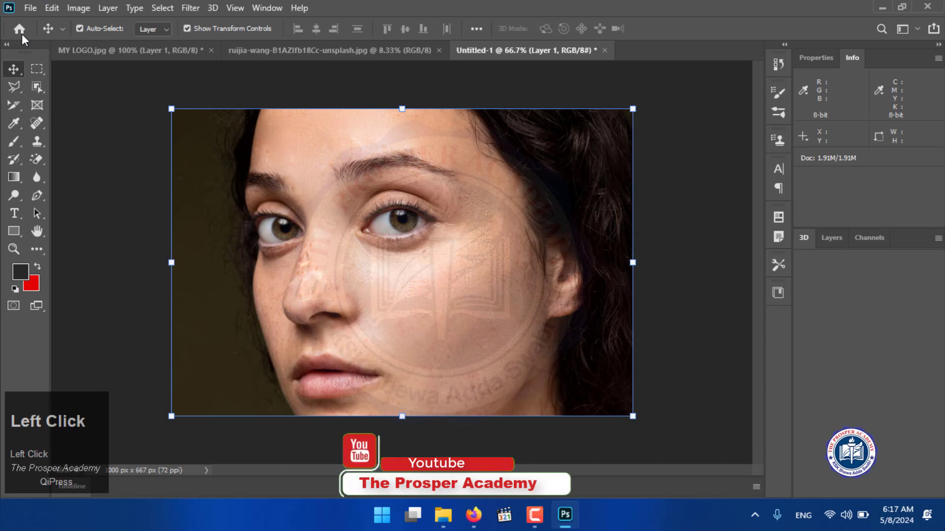
{"action": "left_click", "coordinate": [30, 8]}
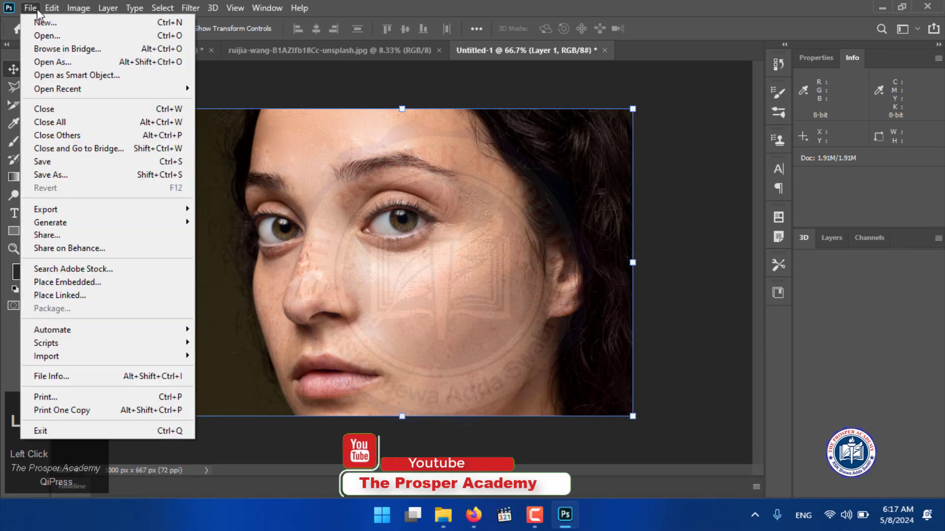
{"action": "left_click", "coordinate": [298, 193]}
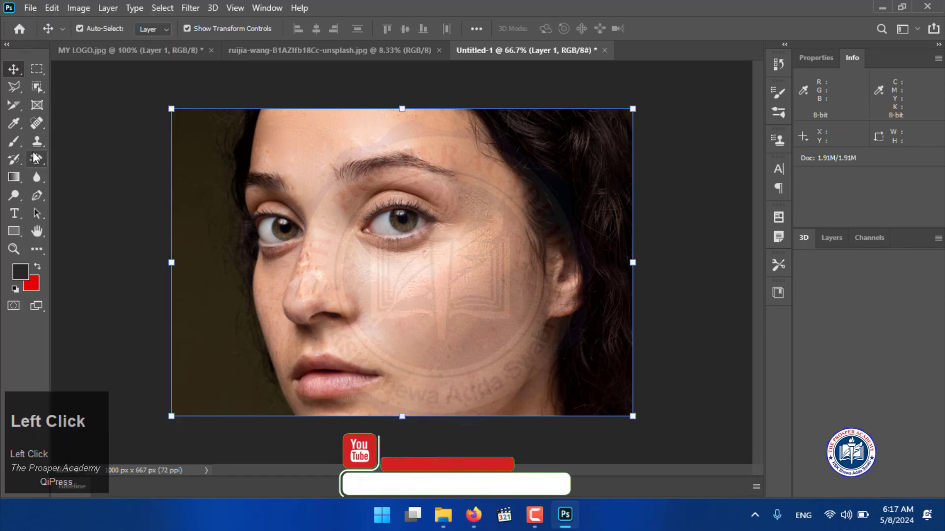
Switch from the Spot Healing Brush to the Healing Brush Tool
{"action": "right_click", "coordinate": [35, 122]}
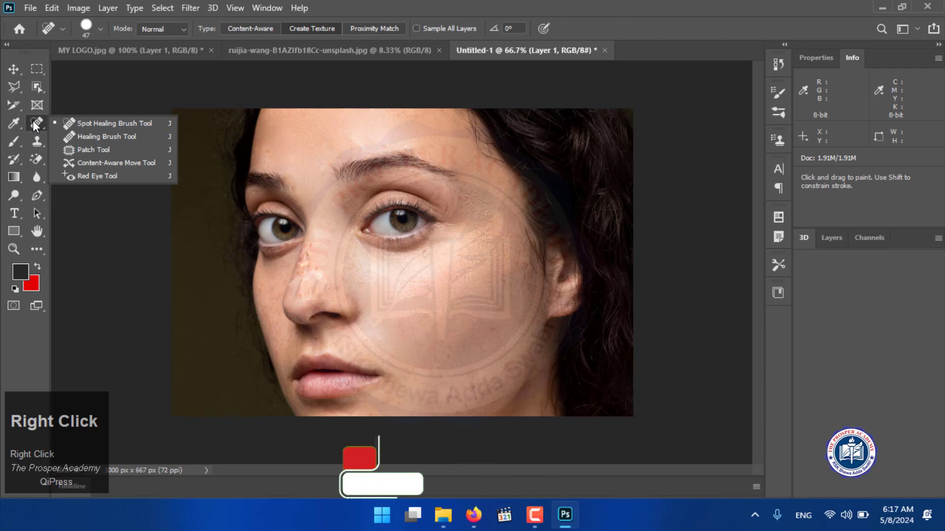
{"action": "left_click", "coordinate": [95, 138]}
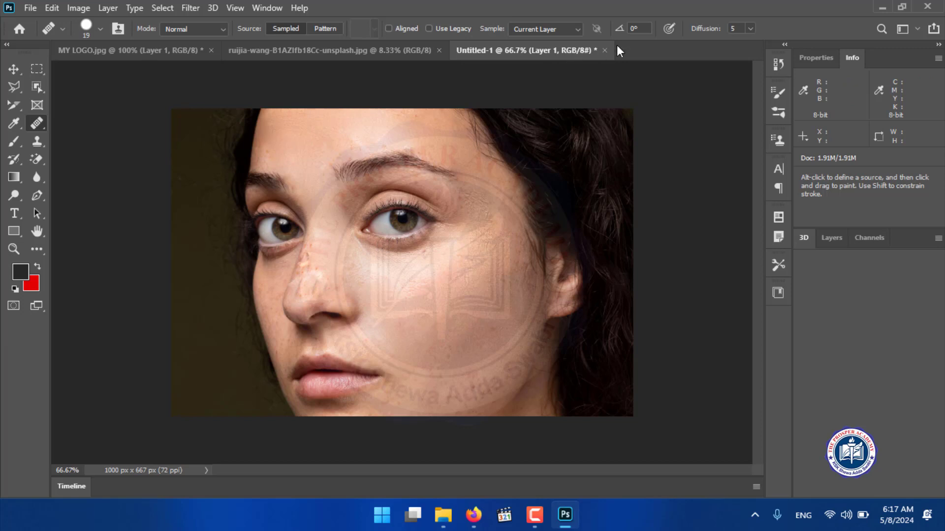
Close the Untitled-1 document without saving and open side-view-young-woman-posing-4.jpg from the Downloads folder
{"action": "left_click", "coordinate": [605, 50]}
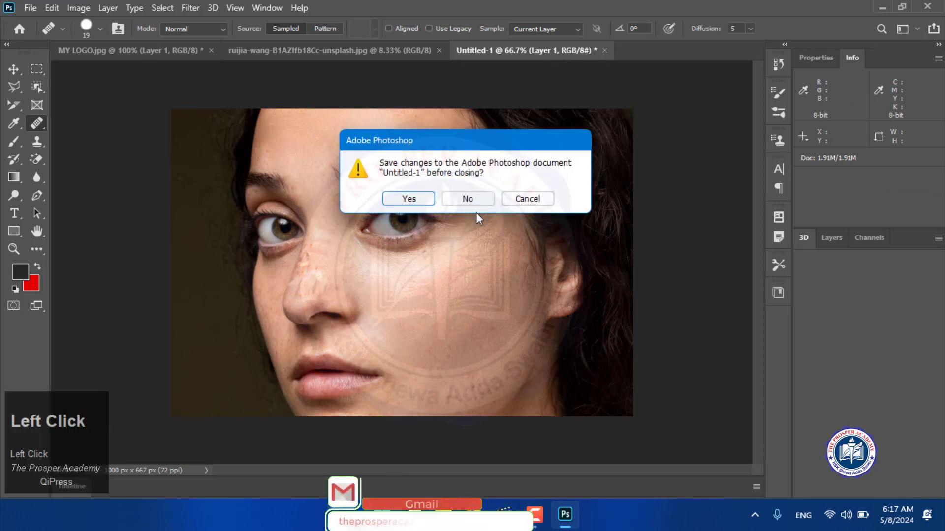
{"action": "left_click", "coordinate": [449, 200]}
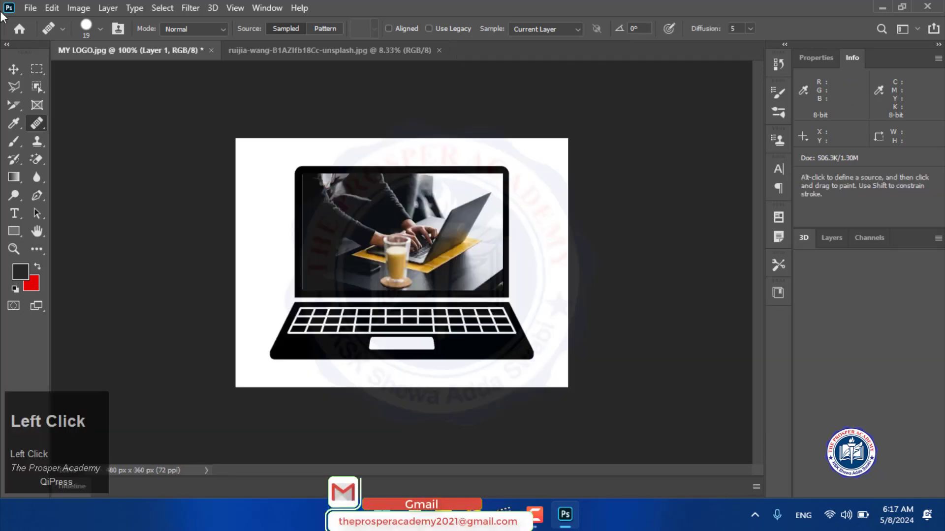
{"action": "left_click", "coordinate": [28, 9]}
{"action": "left_click", "coordinate": [38, 32]}
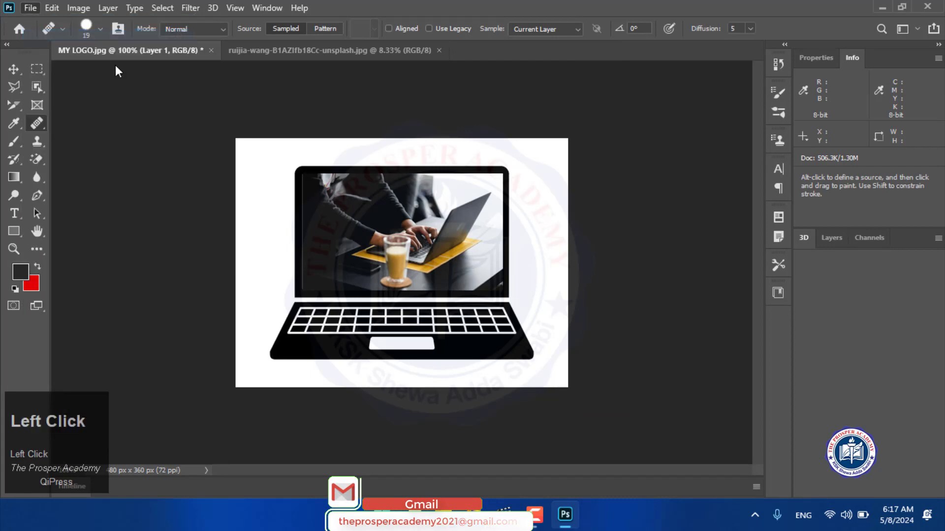
{"action": "left_click", "coordinate": [170, 137]}
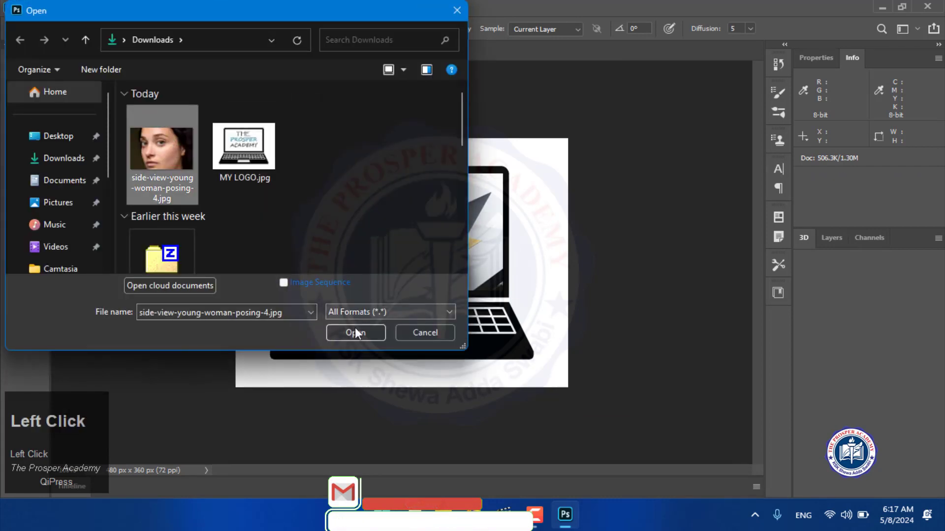
{"action": "left_click", "coordinate": [356, 332]}
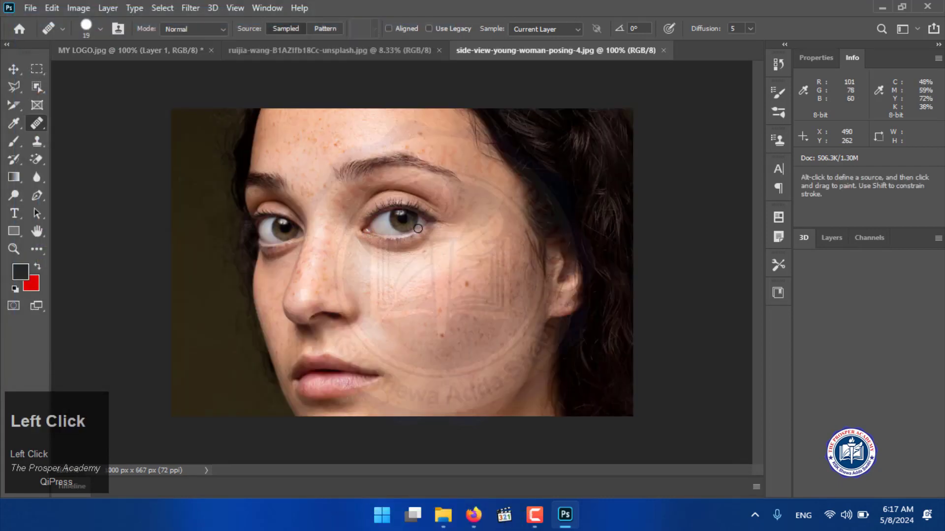
Choose the Healing Brush Tool and set its brush size to 45 px, keeping Sampled as the source
{"action": "right_click", "coordinate": [39, 125]}
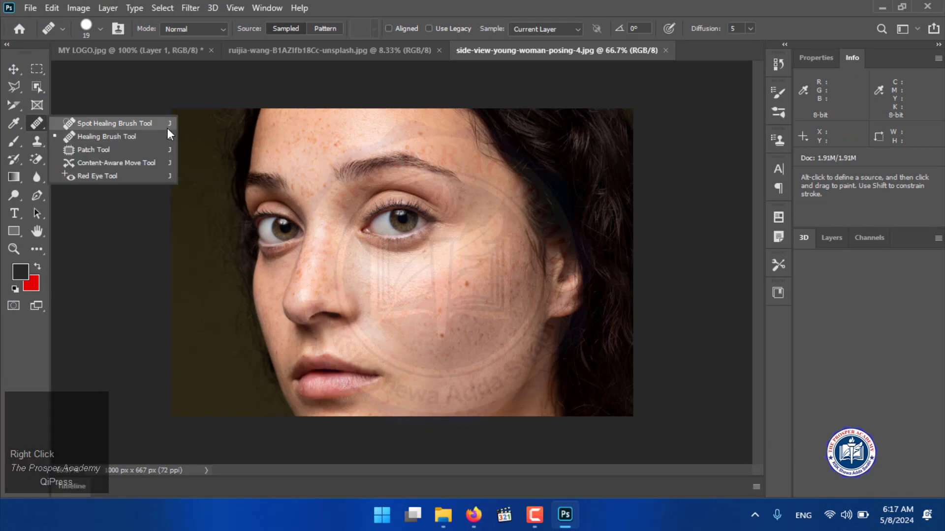
{"action": "left_click", "coordinate": [100, 138]}
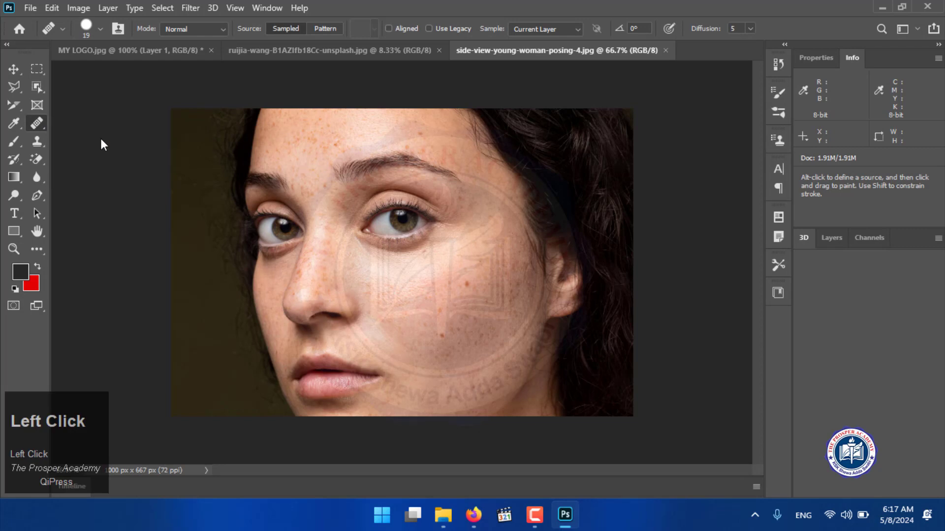
{"action": "right_click", "coordinate": [445, 273]}
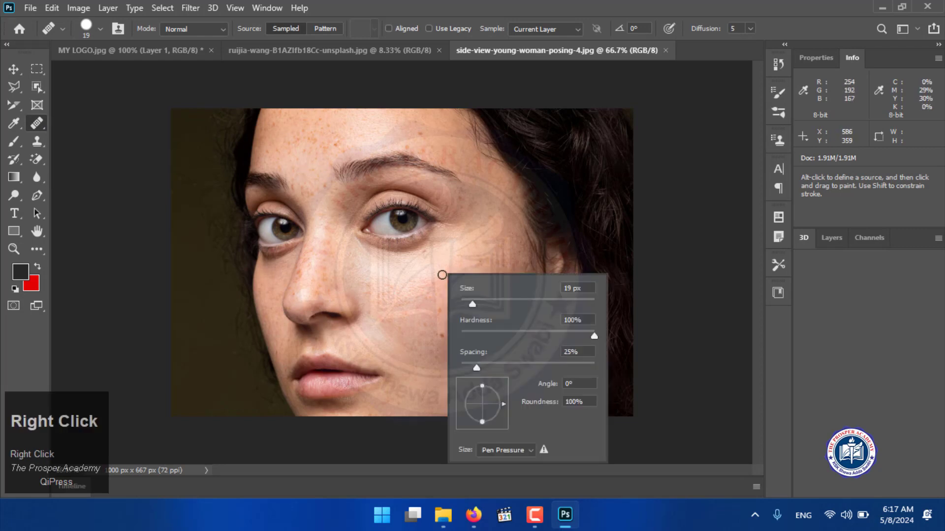
{"action": "left_click_drag", "start_coordinate": [474, 302], "coordinate": [490, 302]}
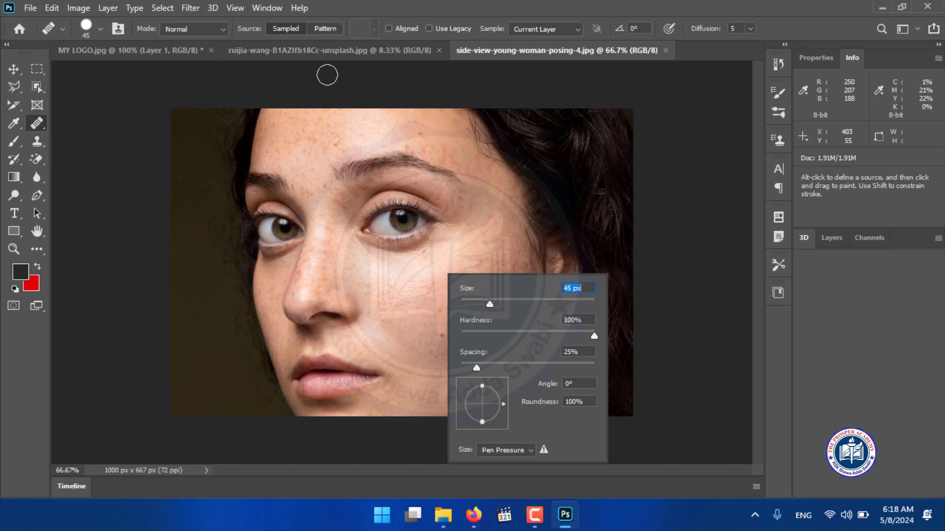
{"action": "left_click", "coordinate": [286, 28]}
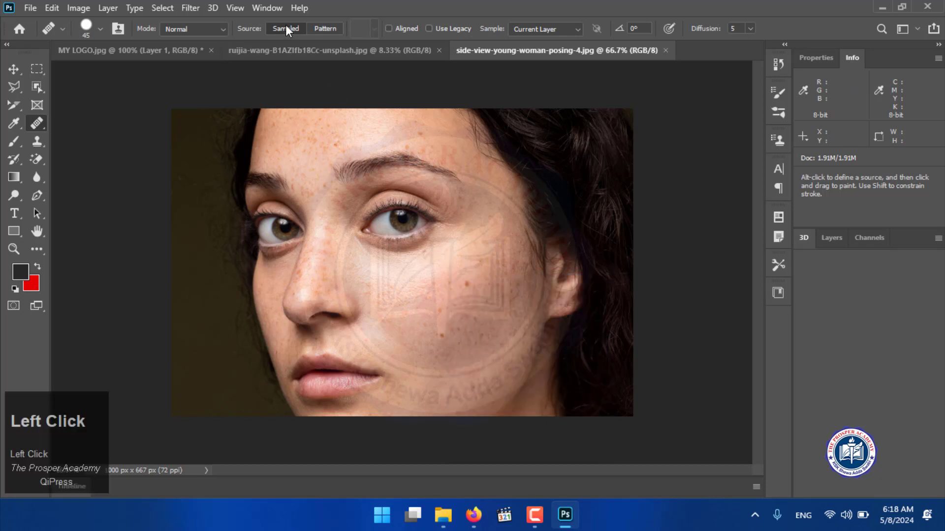
Sample clear skin below the eye and heal the spots on the cheek and the forehead above the eyebrow
{"action": "left_click", "coordinate": [435, 266], "text": "alt"}
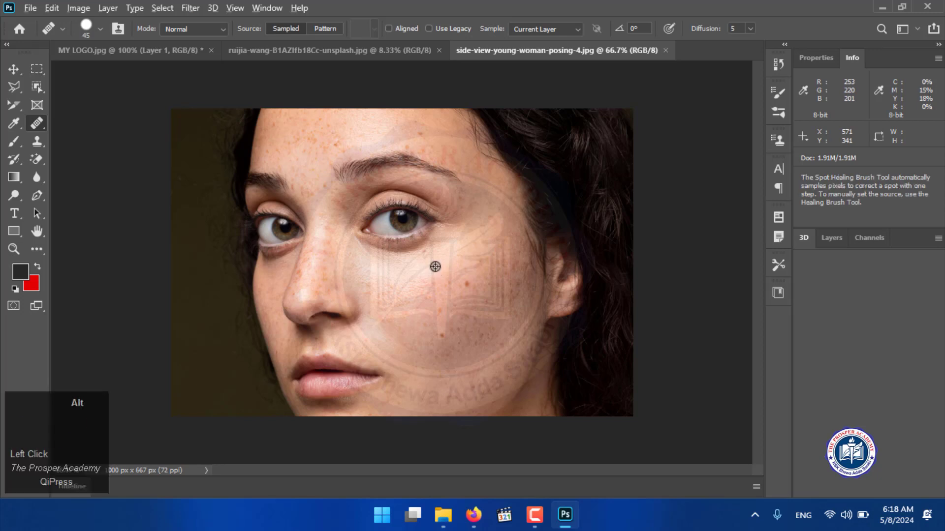
{"action": "left_click", "coordinate": [435, 267], "text": "alt"}
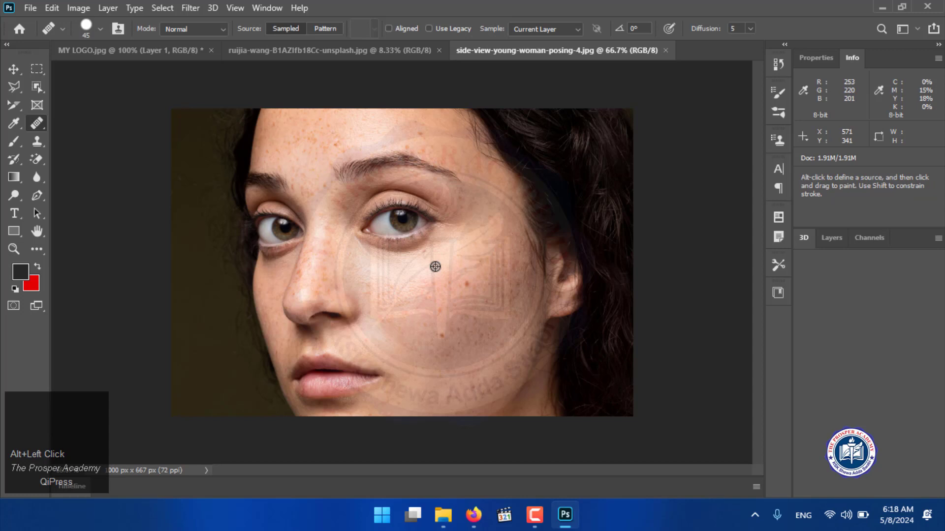
{"action": "left_click", "coordinate": [464, 288]}
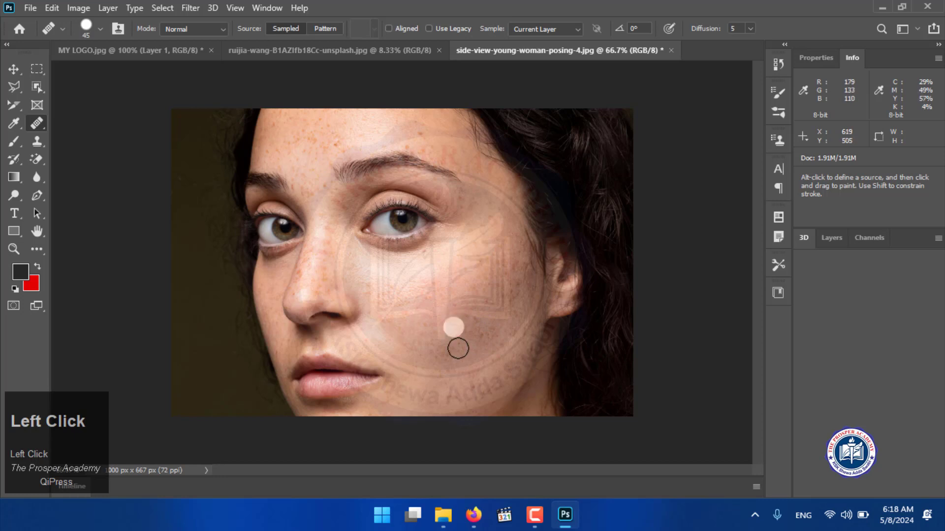
{"action": "left_click", "coordinate": [449, 368]}
{"action": "left_click", "coordinate": [448, 381]}
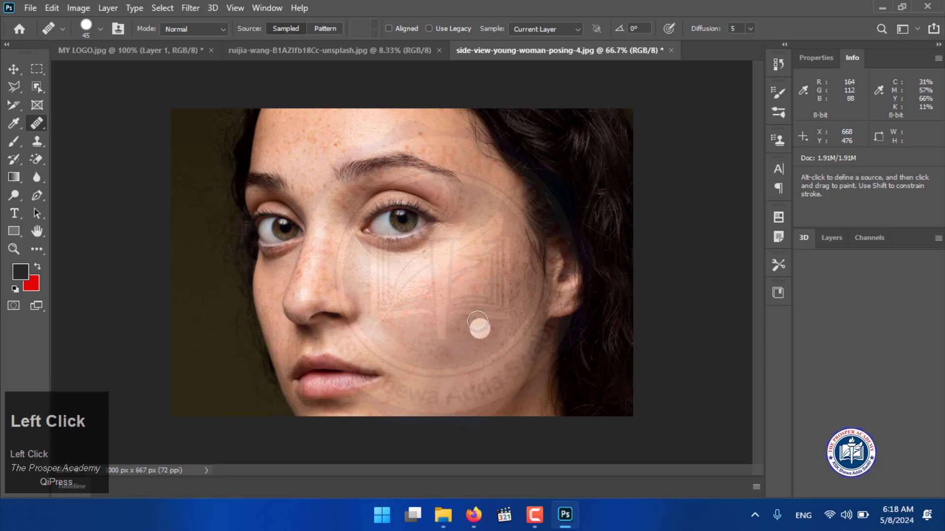
{"action": "left_click", "coordinate": [485, 273]}
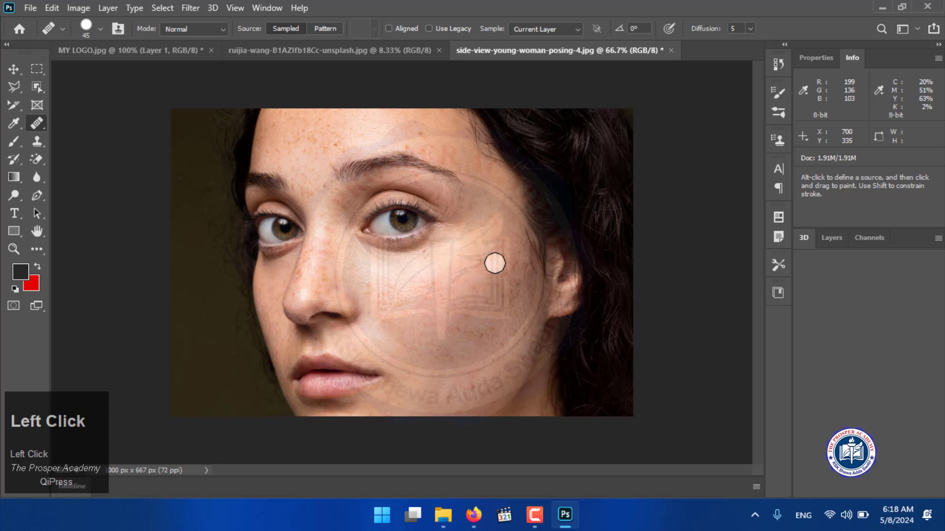
{"action": "left_click", "coordinate": [422, 127]}
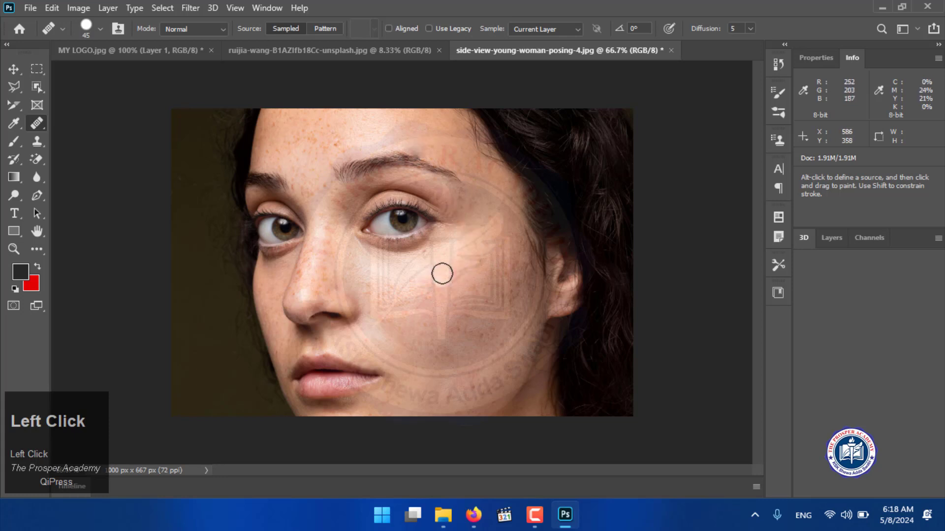
Try healing a vertical strip of the cheek with the first Grass pattern as the source, and undo the stroke
{"action": "left_click", "coordinate": [321, 31]}
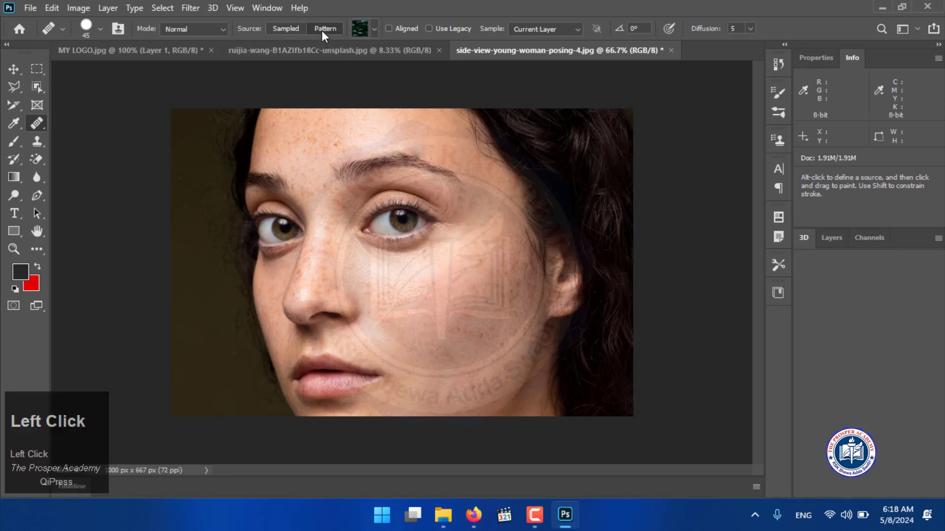
{"action": "left_click", "coordinate": [374, 29]}
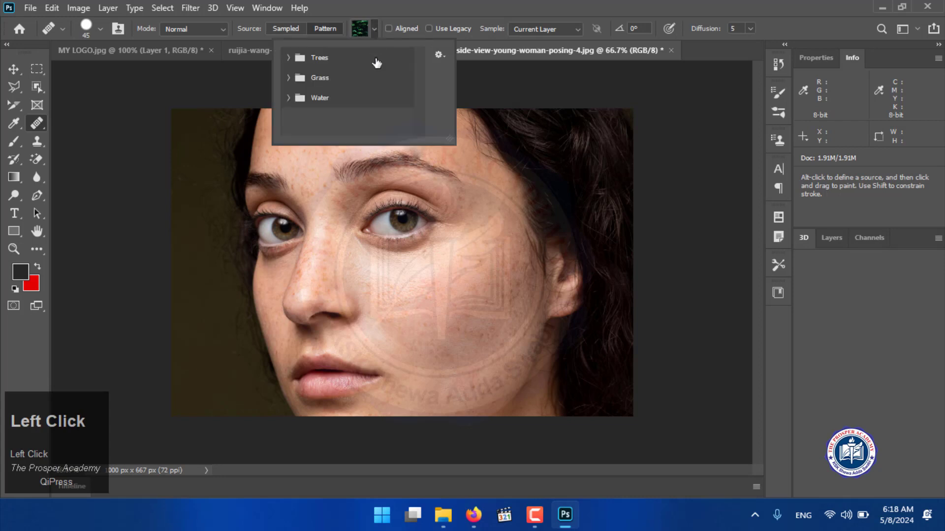
{"action": "left_click", "coordinate": [330, 75]}
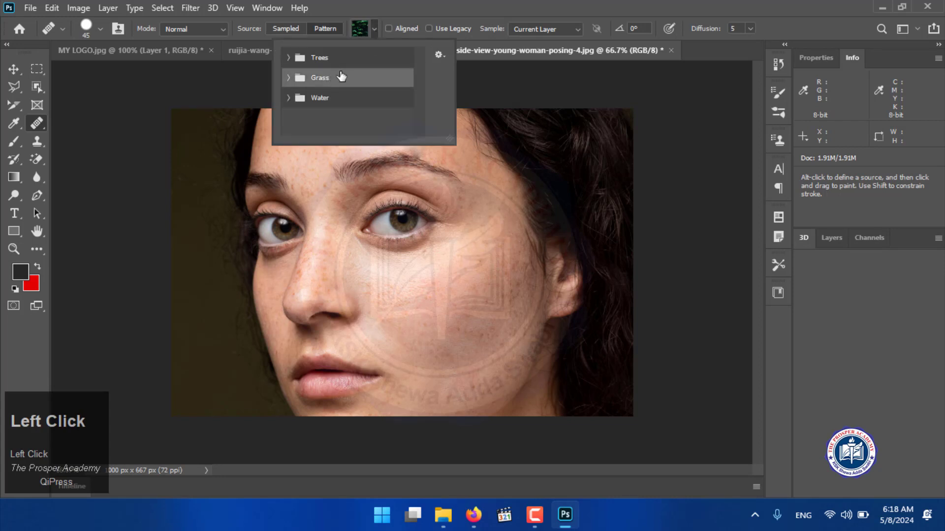
{"action": "left_click", "coordinate": [286, 79]}
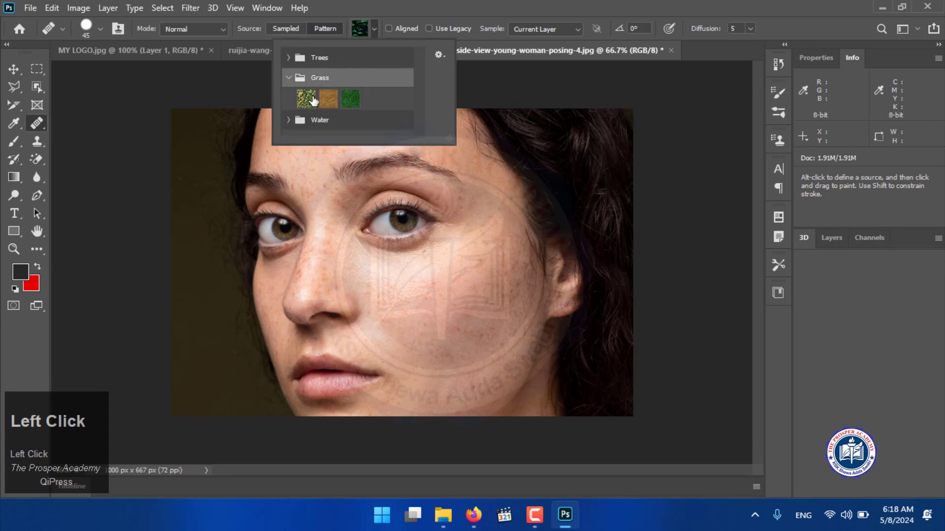
{"action": "left_click", "coordinate": [313, 100]}
{"action": "mouse_move", "coordinate": [446, 256]}
{"action": "left_mouse_down"}
{"action": "mouse_move", "coordinate": [441, 310]}
{"action": "mouse_move", "coordinate": [439, 284]}
{"action": "left_mouse_up"}
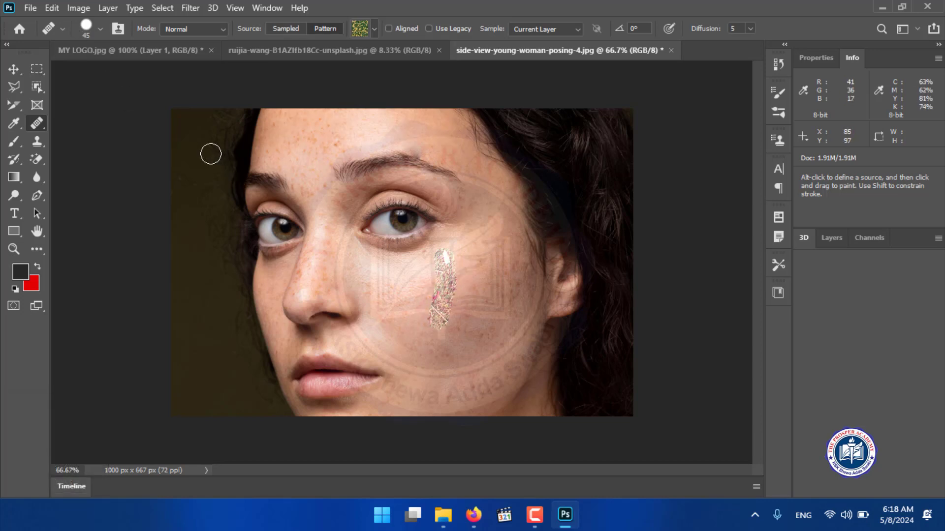
{"action": "key", "text": "ctrl+z"}
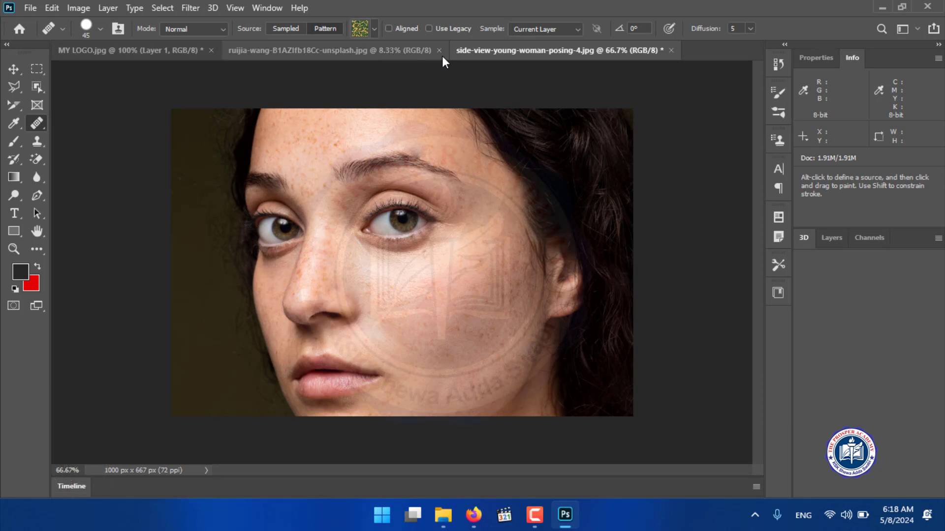
{"action": "left_click", "coordinate": [527, 29]}
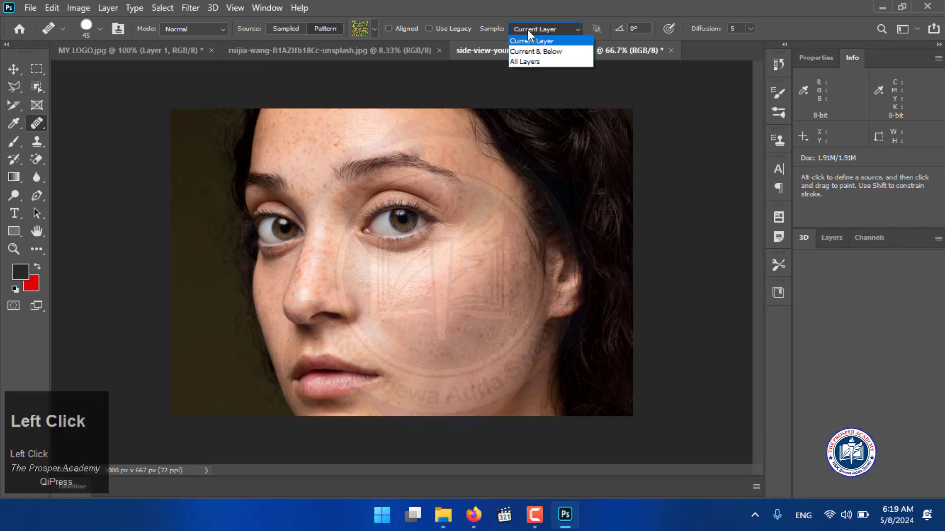
{"action": "left_click", "coordinate": [530, 28]}
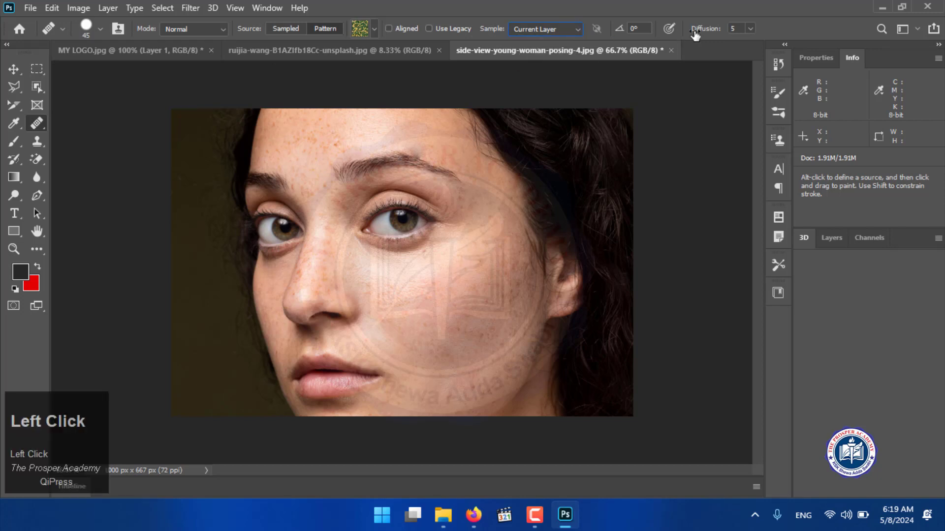
{"action": "left_click", "coordinate": [751, 28]}
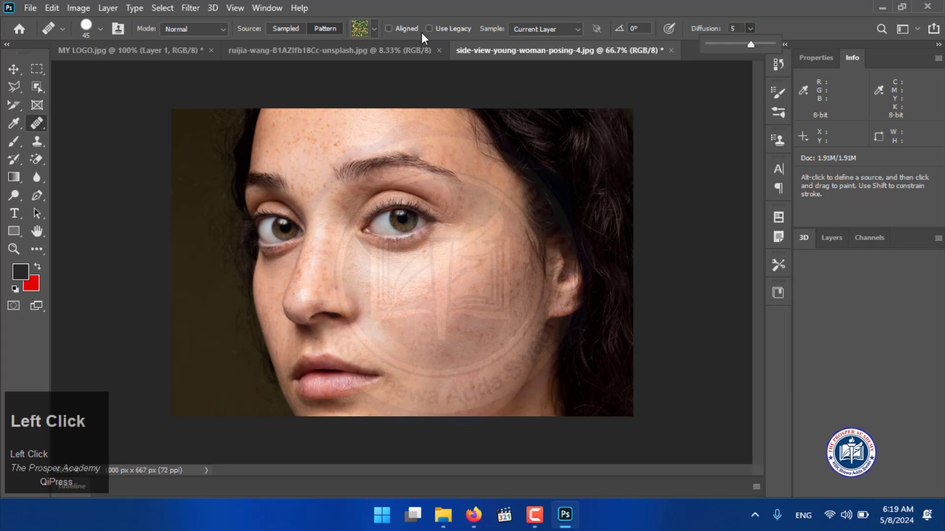
{"action": "left_click", "coordinate": [404, 30]}
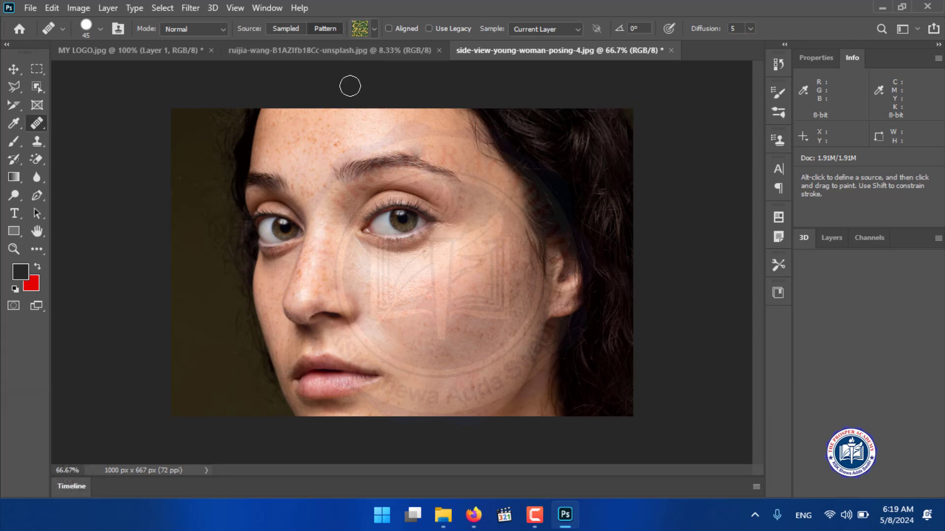
Use the Patch Tool to outline a freckled area on the side of the nose and replace it with clear cheek skin
{"action": "right_click", "coordinate": [39, 125]}
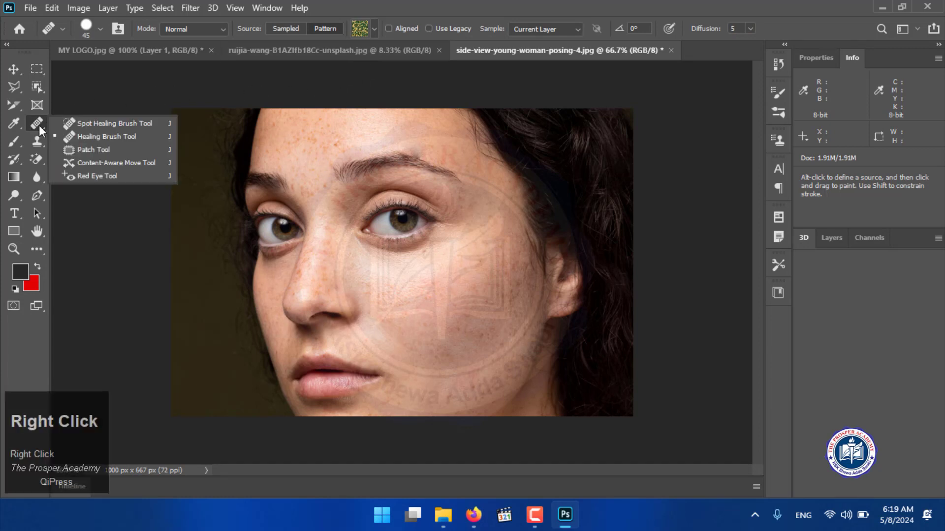
{"action": "left_click", "coordinate": [97, 150]}
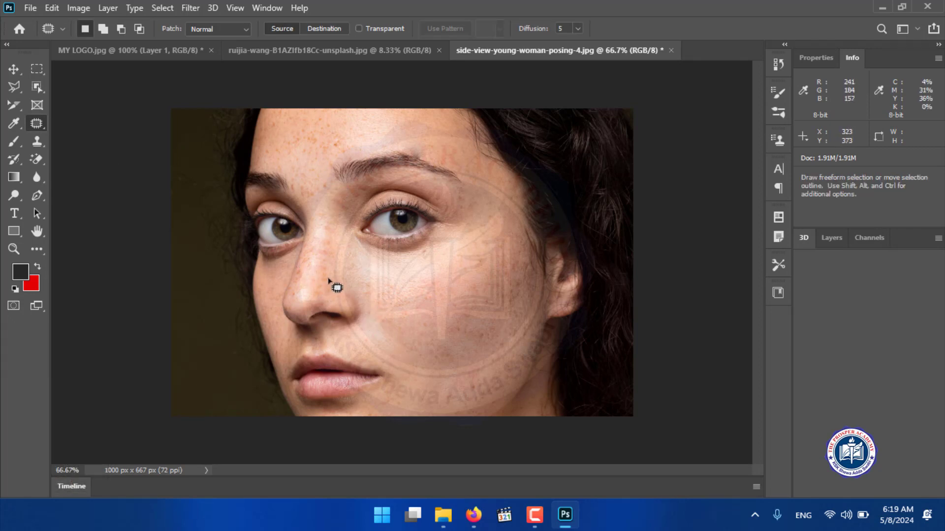
{"action": "mouse_move", "coordinate": [332, 257]}
{"action": "left_mouse_down"}
{"action": "mouse_move", "coordinate": [316, 290]}
{"action": "mouse_move", "coordinate": [328, 290]}
{"action": "mouse_move", "coordinate": [329, 261]}
{"action": "left_mouse_up"}
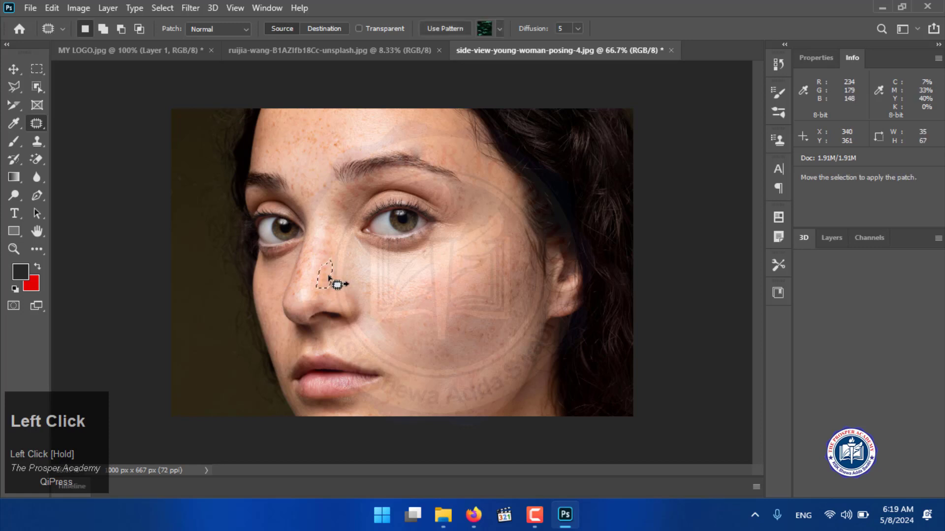
{"action": "left_click_drag", "start_coordinate": [329, 278], "coordinate": [402, 227]}
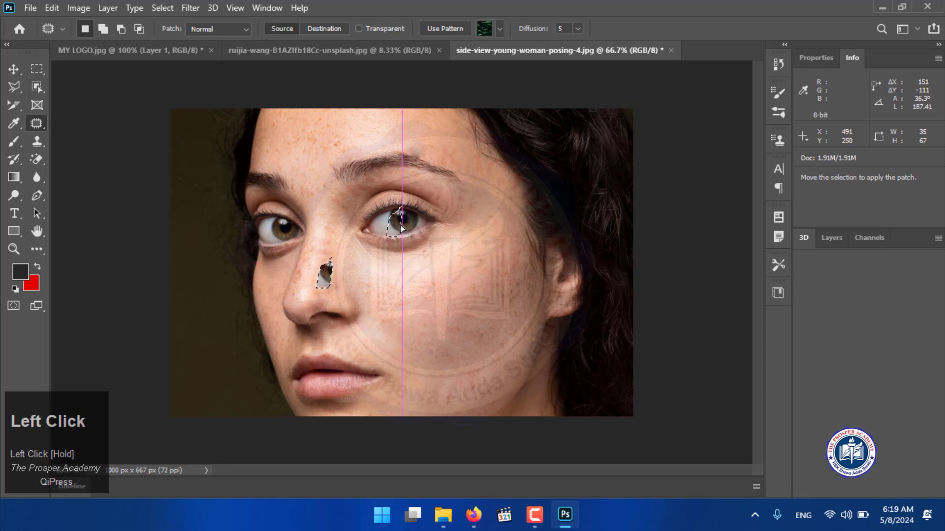
{"action": "left_click_drag", "start_coordinate": [401, 232], "coordinate": [411, 278]}
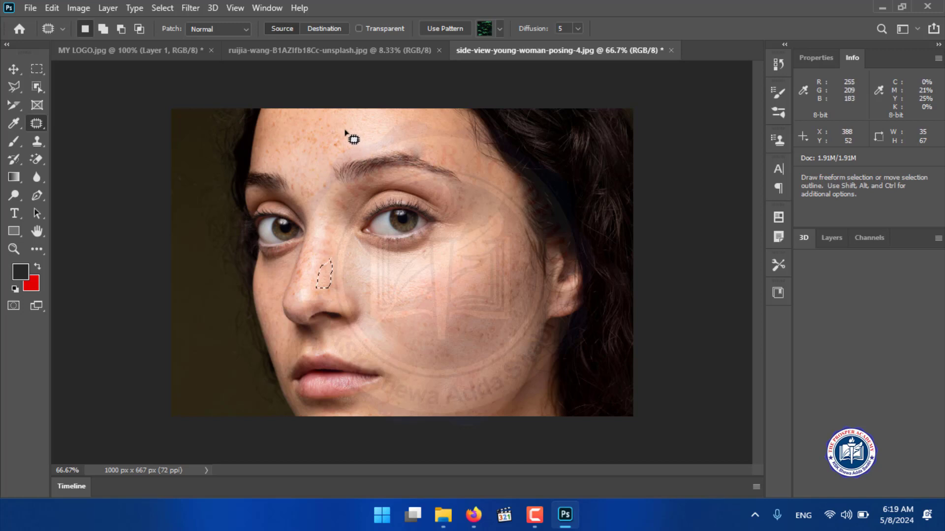
Patch two freckled areas on the forehead above the eyebrows with clear skin beside them, and clear the selection
{"action": "mouse_move", "coordinate": [345, 129]}
{"action": "left_mouse_down"}
{"action": "mouse_move", "coordinate": [331, 147]}
{"action": "mouse_move", "coordinate": [342, 158]}
{"action": "mouse_move", "coordinate": [350, 139]}
{"action": "mouse_move", "coordinate": [337, 130]}
{"action": "mouse_move", "coordinate": [375, 132]}
{"action": "left_mouse_up"}
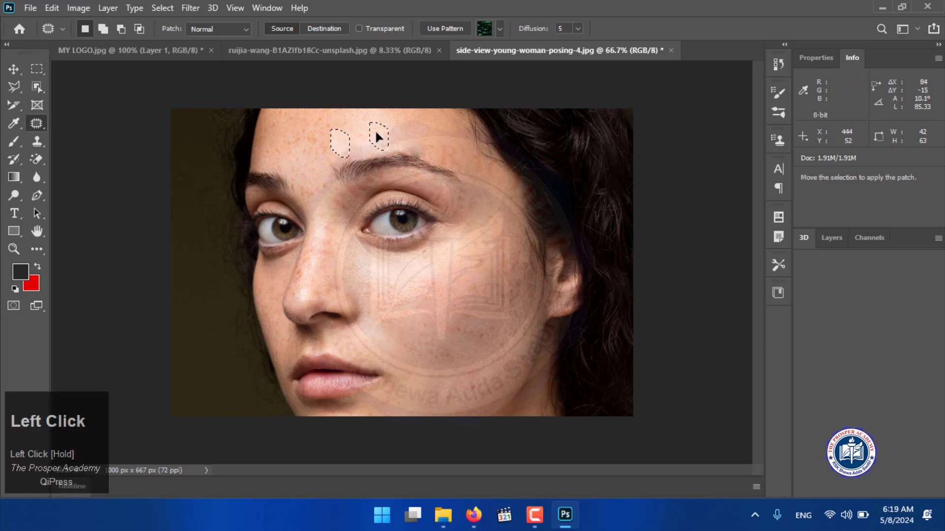
{"action": "left_click", "coordinate": [330, 144]}
{"action": "mouse_move", "coordinate": [314, 133]}
{"action": "left_mouse_down"}
{"action": "mouse_move", "coordinate": [309, 161]}
{"action": "mouse_move", "coordinate": [324, 139]}
{"action": "mouse_move", "coordinate": [307, 134]}
{"action": "mouse_move", "coordinate": [372, 138]}
{"action": "left_mouse_up"}
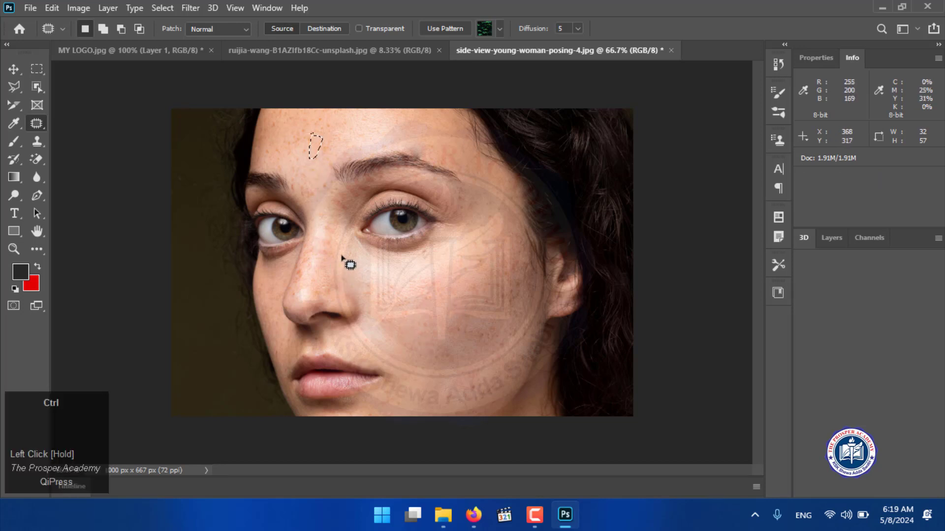
{"action": "key", "text": "ctrl+d"}
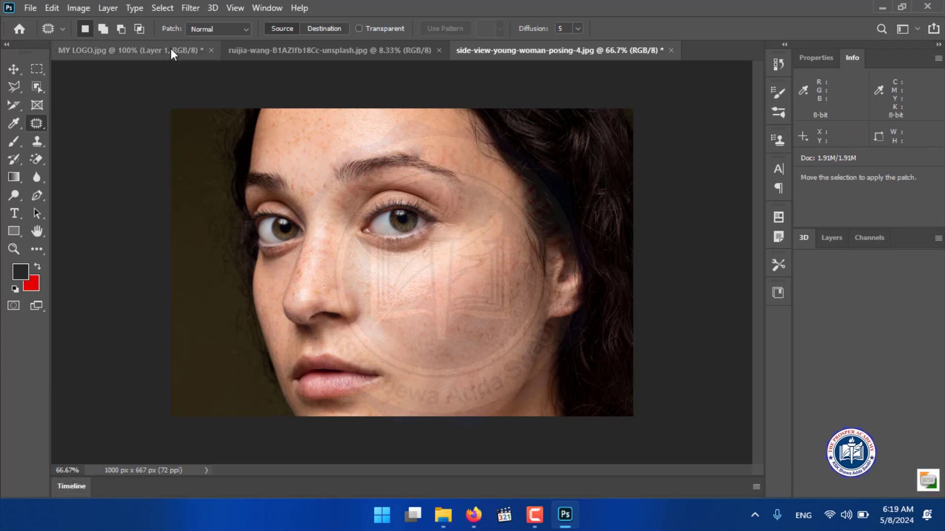
{"action": "left_click", "coordinate": [224, 30]}
{"action": "left_click", "coordinate": [225, 31]}
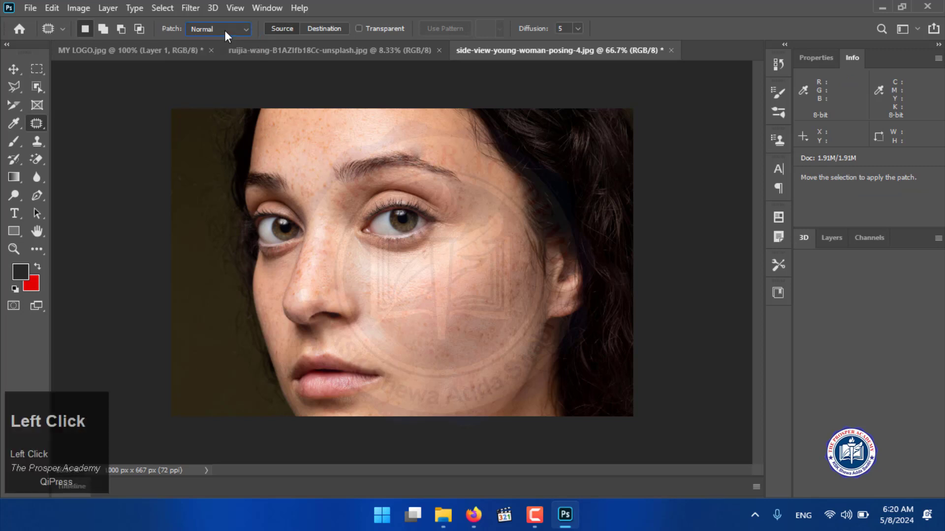
{"action": "left_click", "coordinate": [228, 30]}
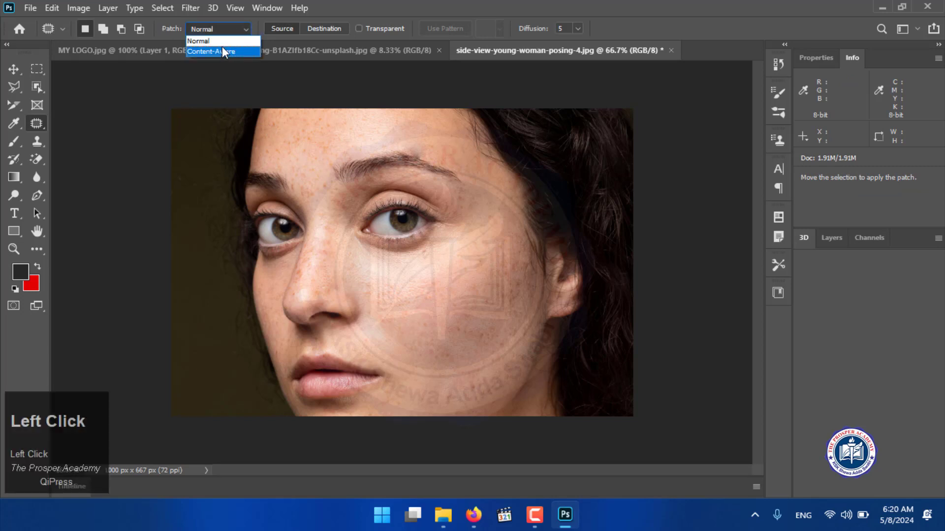
{"action": "left_click", "coordinate": [220, 43]}
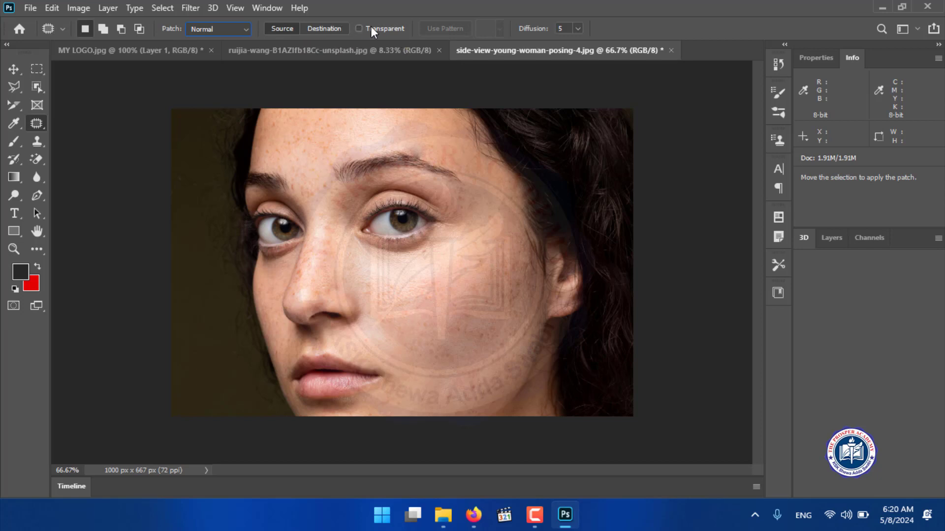
{"action": "left_click", "coordinate": [566, 27]}
{"action": "right_click", "coordinate": [37, 123]}
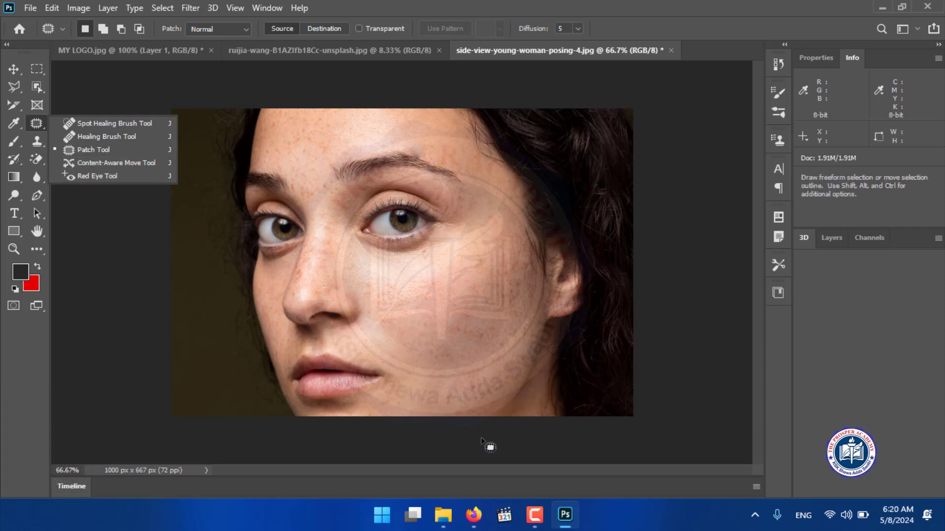
Switch to Firefox and search Google Images for "kids olaying on beach"
{"action": "left_click", "coordinate": [473, 514]}
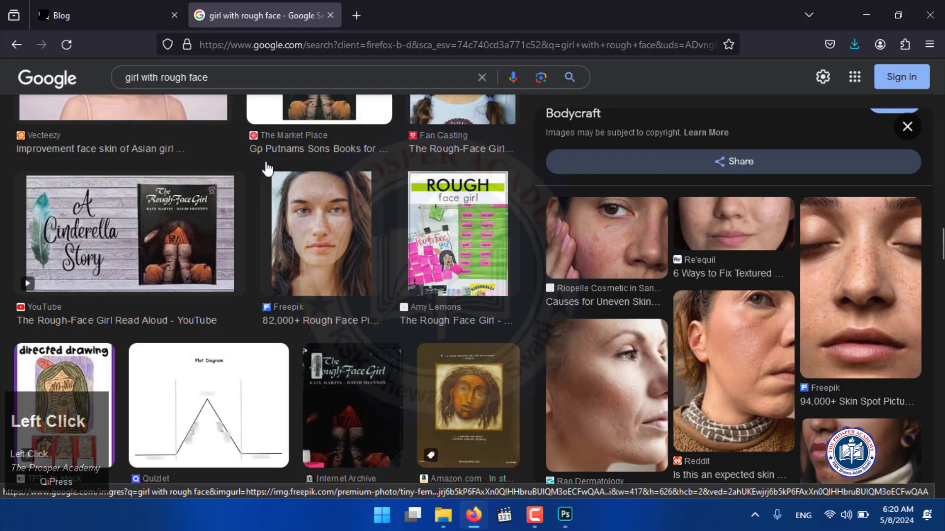
{"action": "left_click_drag", "start_coordinate": [208, 78], "coordinate": [91, 87]}
{"action": "type", "text": "ki"}
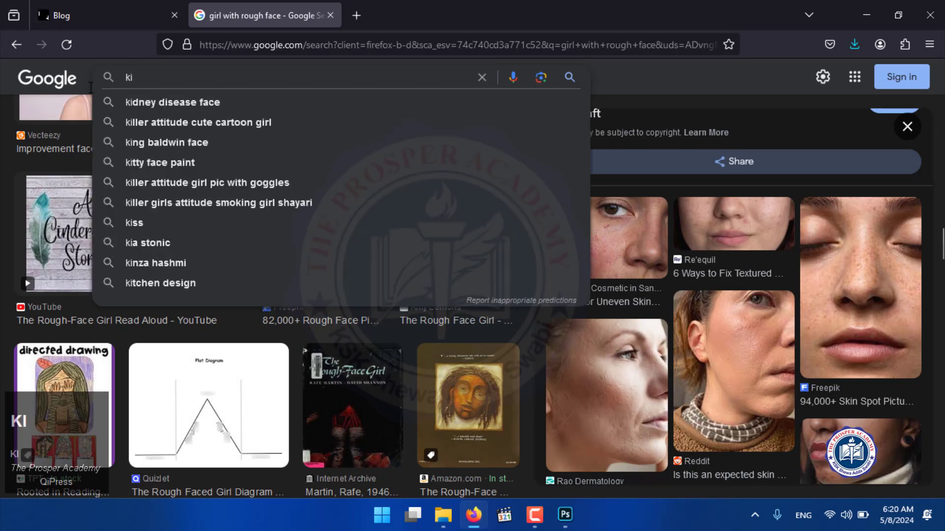
{"action": "type", "text": "ds olayi"}
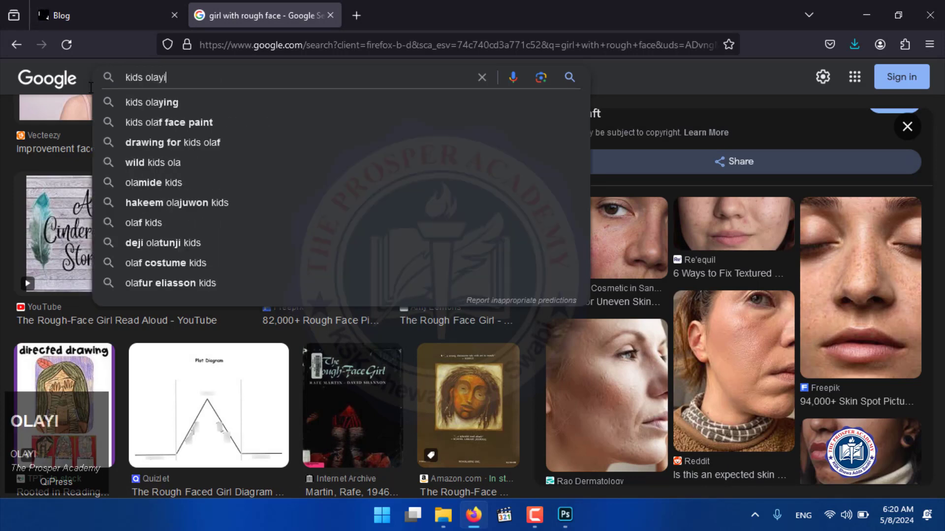
{"action": "type", "text": "ng on b"}
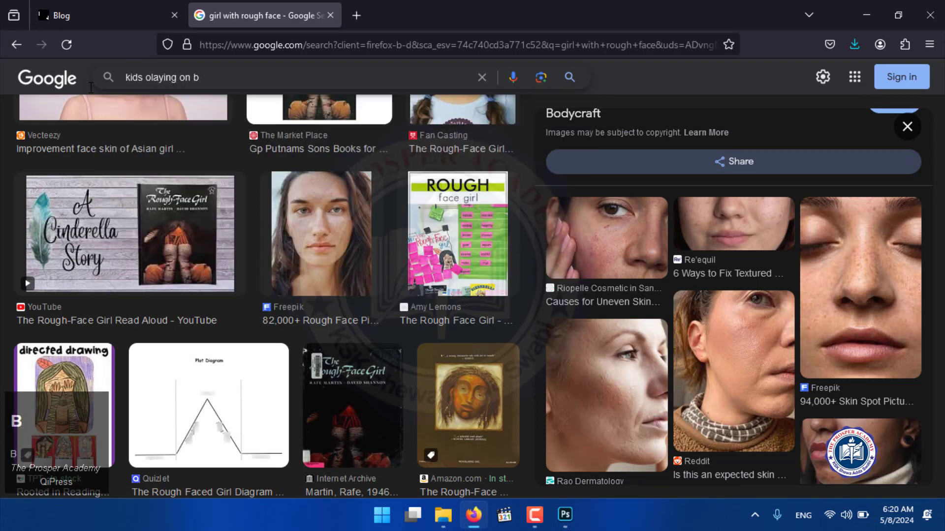
{"action": "type", "text": "each"}
{"action": "key", "text": "Return"}
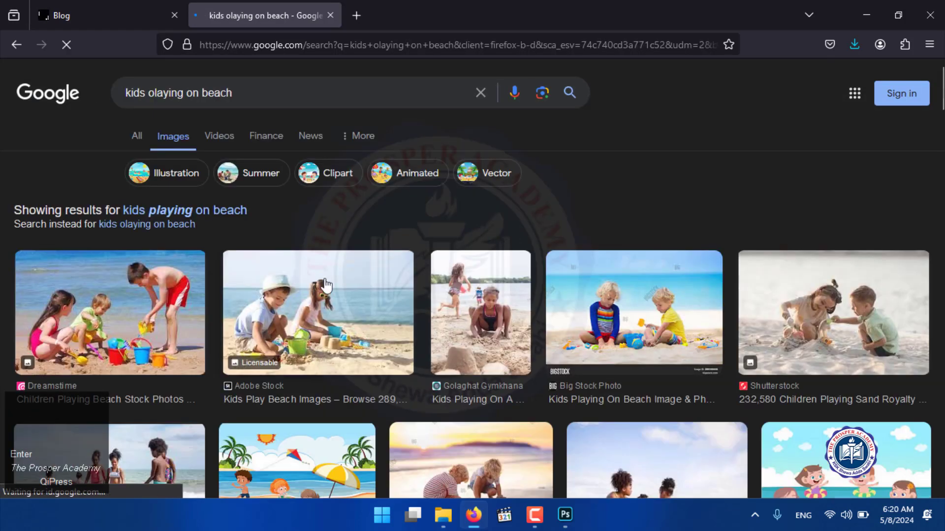
Browse the beach image results and open the preview of the SheKnows photo of two boys running along the shore
{"action": "scroll", "coordinate": [343, 336], "scroll_direction": "down", "scroll_amount": 3}
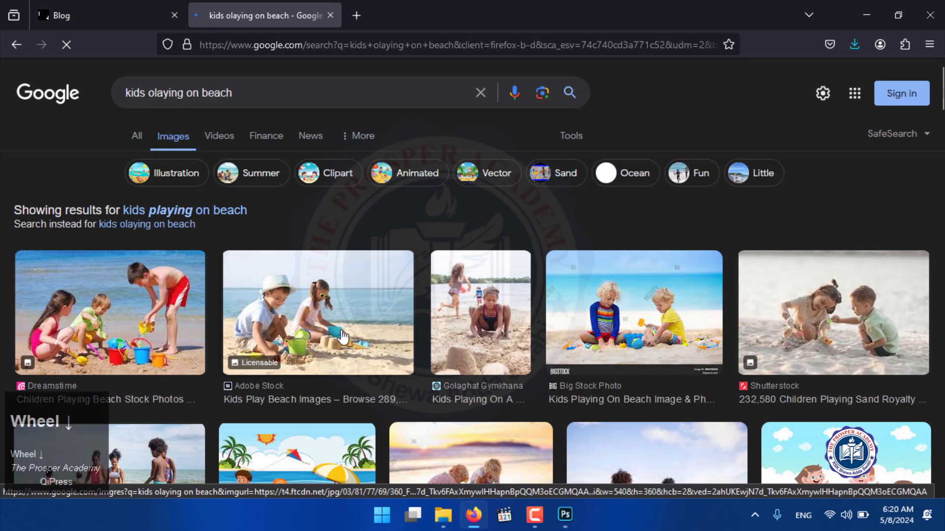
{"action": "scroll", "coordinate": [332, 313], "scroll_direction": "down", "scroll_amount": 2}
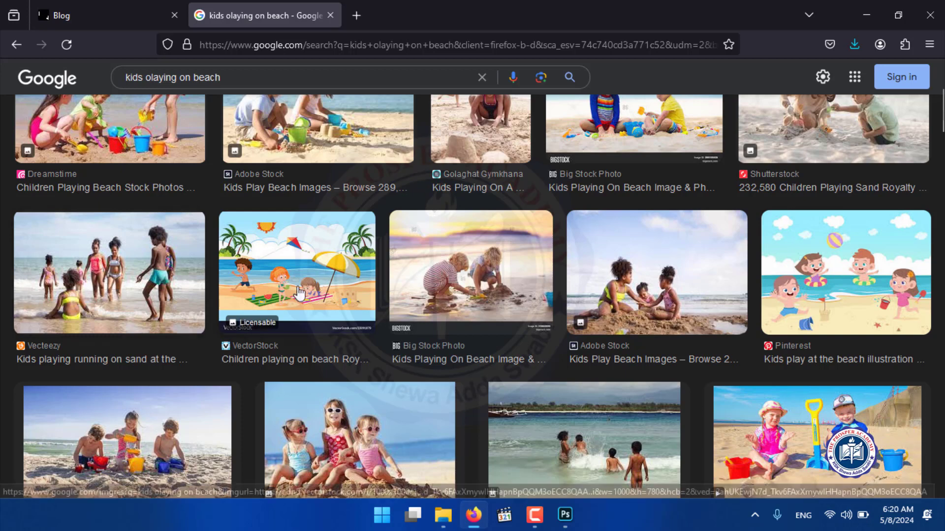
{"action": "scroll", "coordinate": [364, 299], "scroll_direction": "down", "scroll_amount": 2}
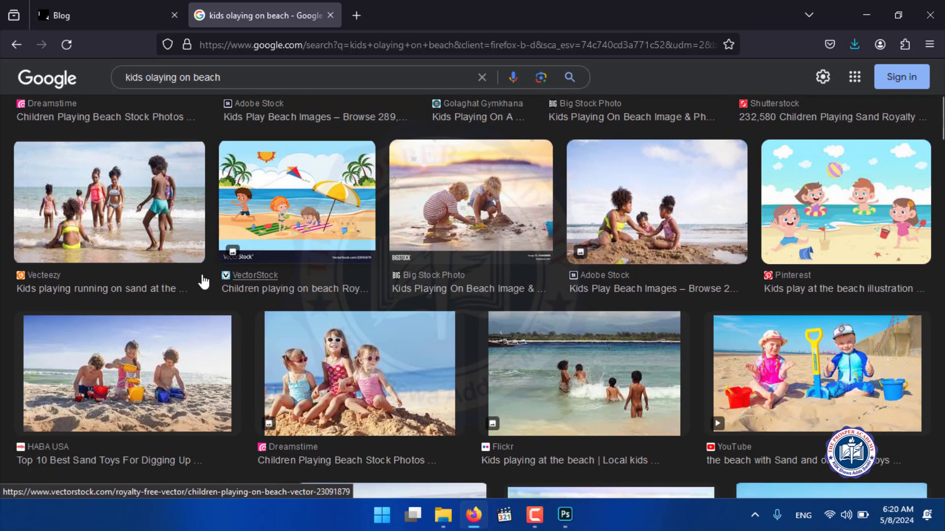
{"action": "left_click", "coordinate": [59, 199]}
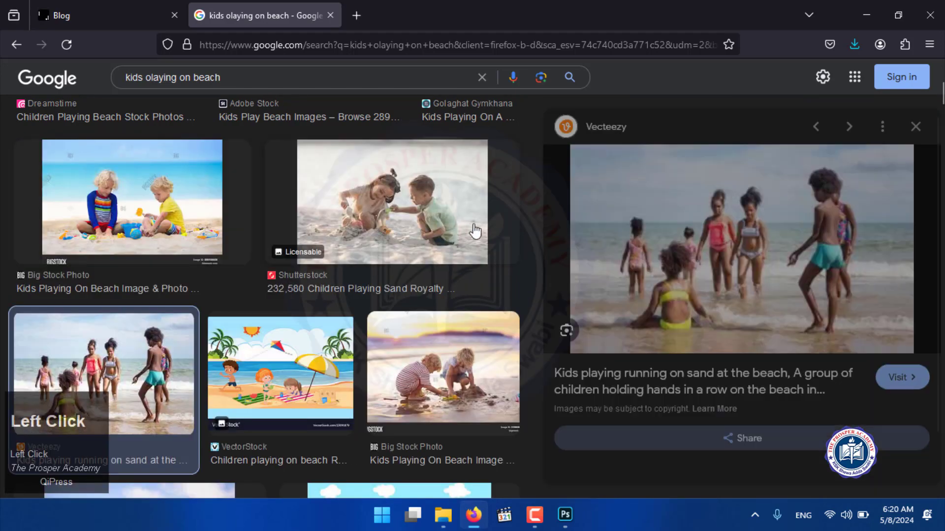
{"action": "scroll", "coordinate": [724, 241], "scroll_direction": "down", "scroll_amount": 2}
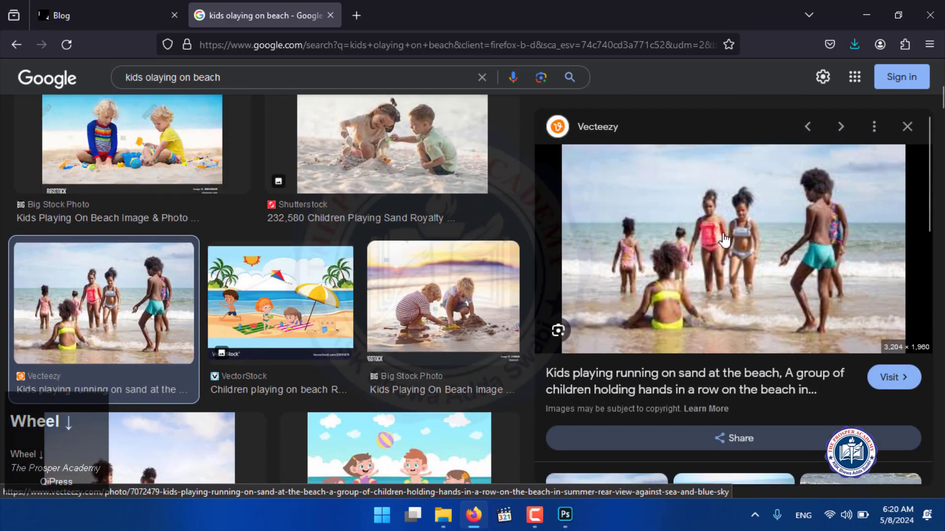
{"action": "scroll", "coordinate": [724, 241], "scroll_direction": "down", "scroll_amount": 4}
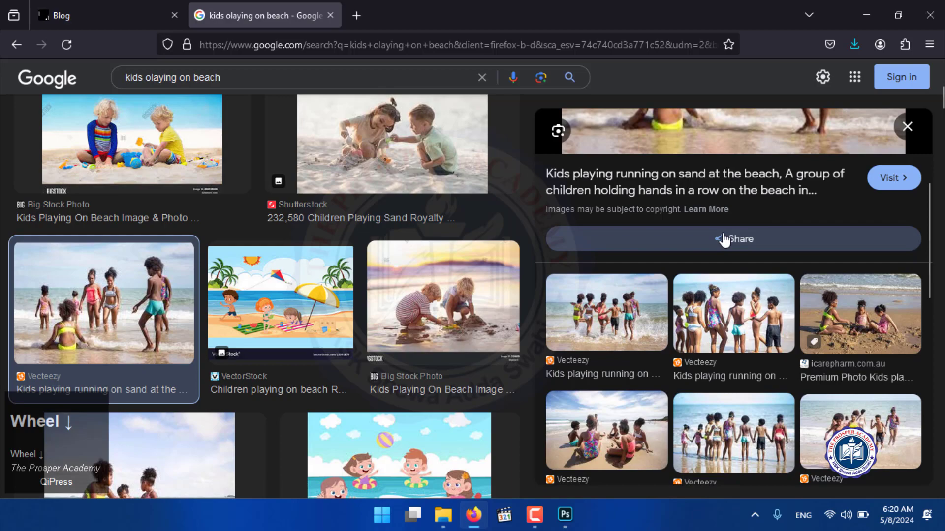
{"action": "scroll", "coordinate": [373, 347], "scroll_direction": "down", "scroll_amount": 10}
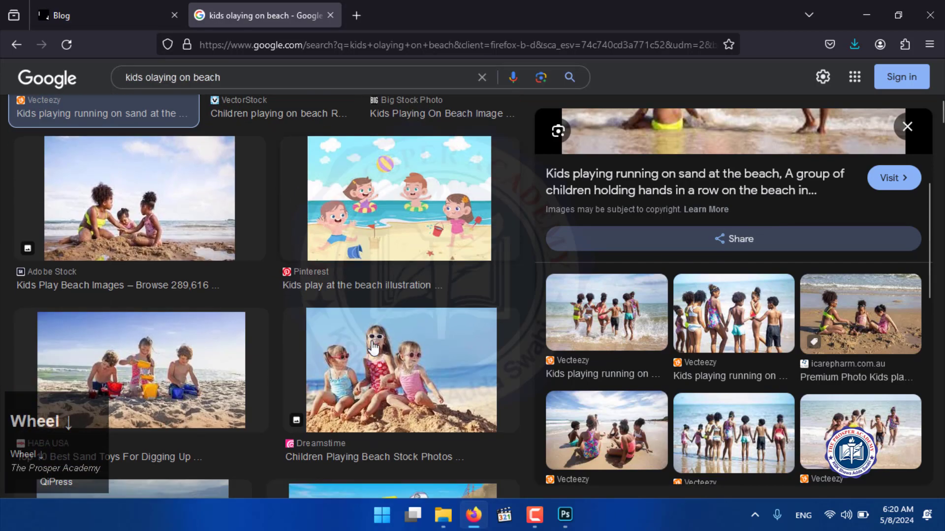
{"action": "scroll", "coordinate": [373, 348], "scroll_direction": "down", "scroll_amount": 6}
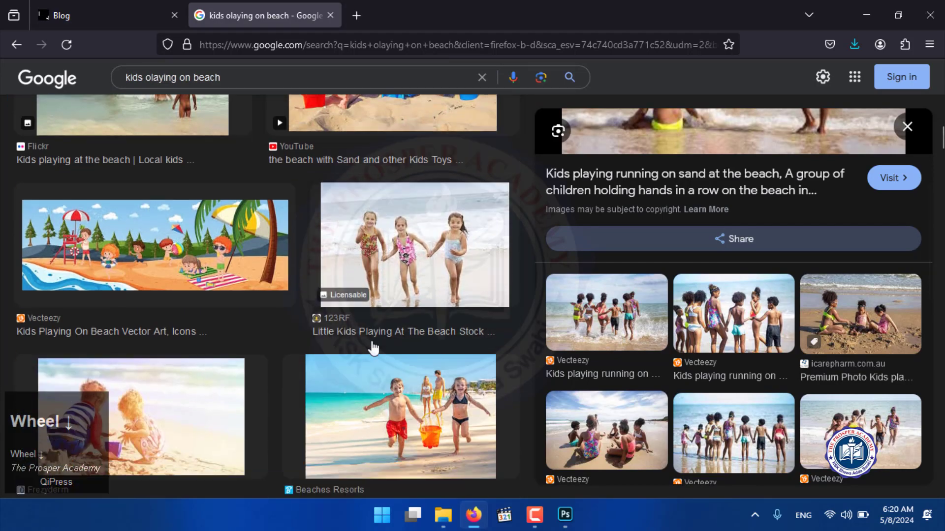
{"action": "scroll", "coordinate": [373, 348], "scroll_direction": "down", "scroll_amount": 6}
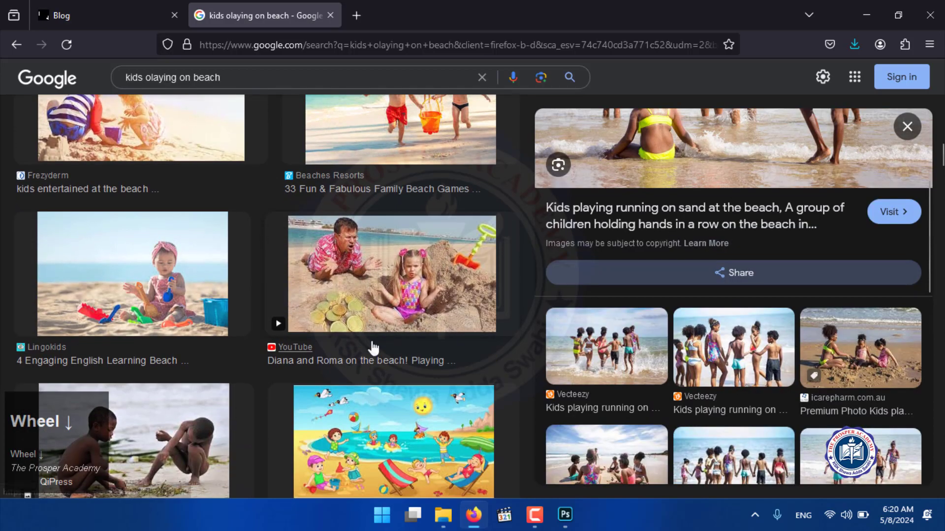
{"action": "scroll", "coordinate": [373, 348], "scroll_direction": "down", "scroll_amount": 3}
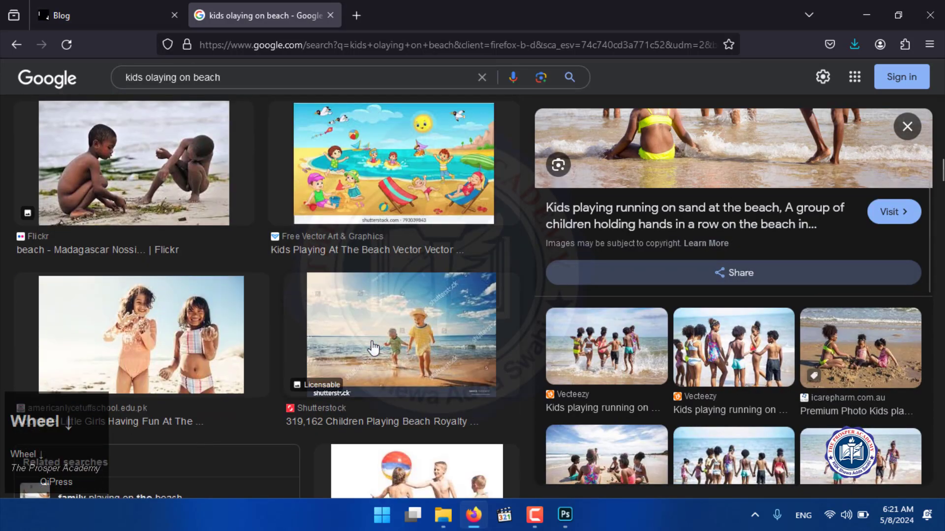
{"action": "scroll", "coordinate": [373, 348], "scroll_direction": "down", "scroll_amount": 6}
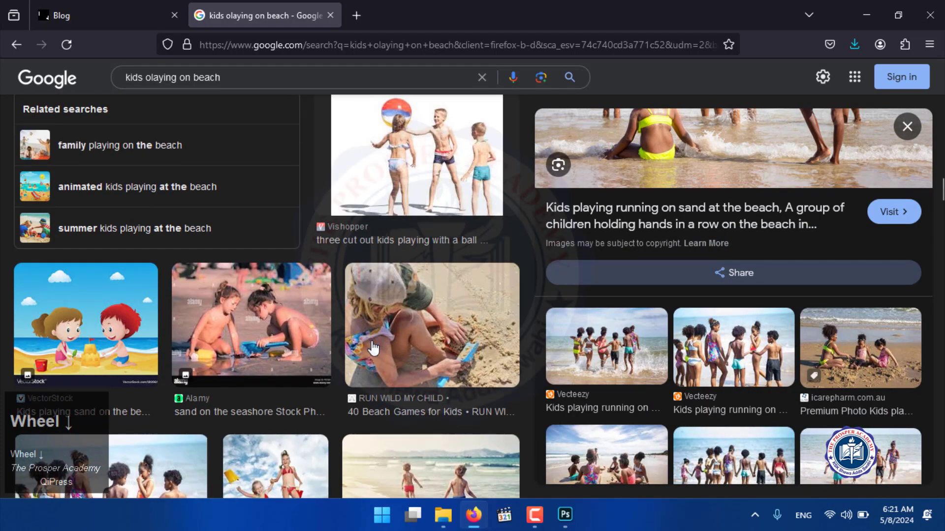
{"action": "scroll", "coordinate": [373, 348], "scroll_direction": "up", "scroll_amount": 3}
{"action": "scroll", "coordinate": [373, 348], "scroll_direction": "down", "scroll_amount": 8}
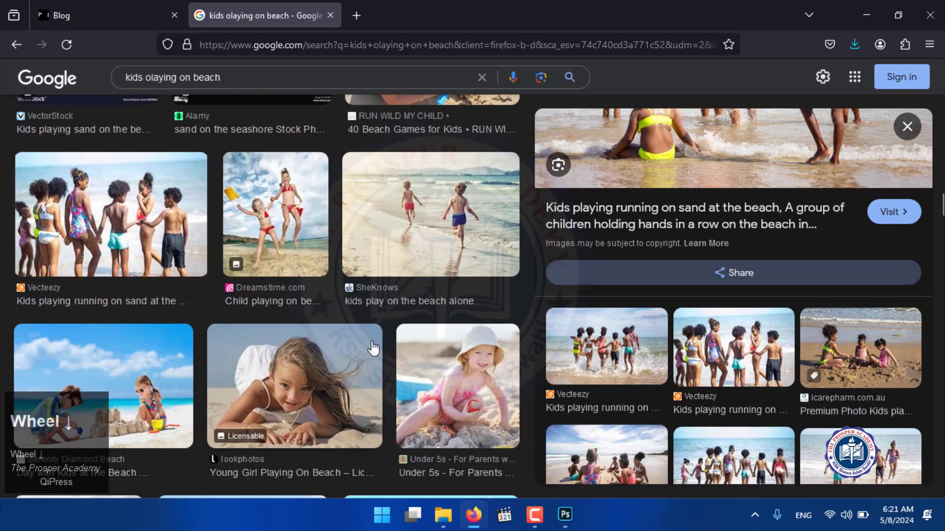
{"action": "left_click", "coordinate": [416, 222]}
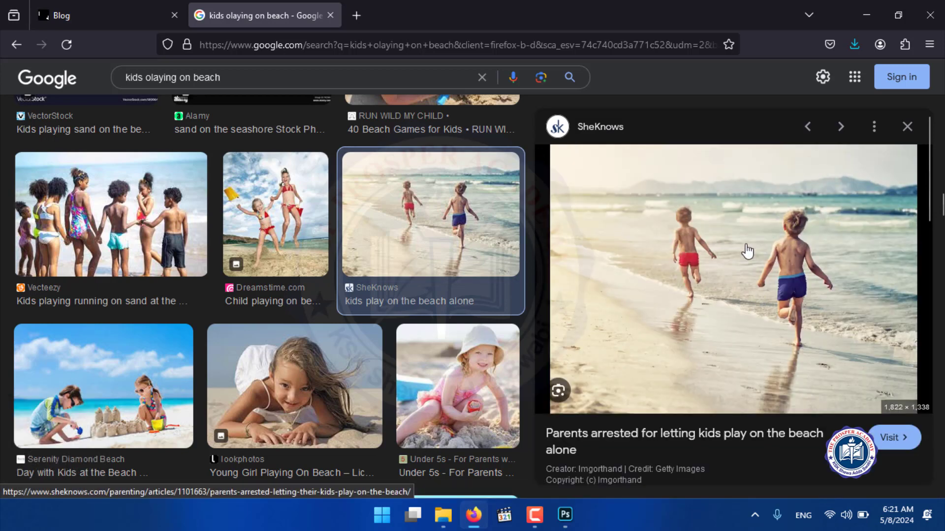
{"action": "right_click", "coordinate": [747, 251]}
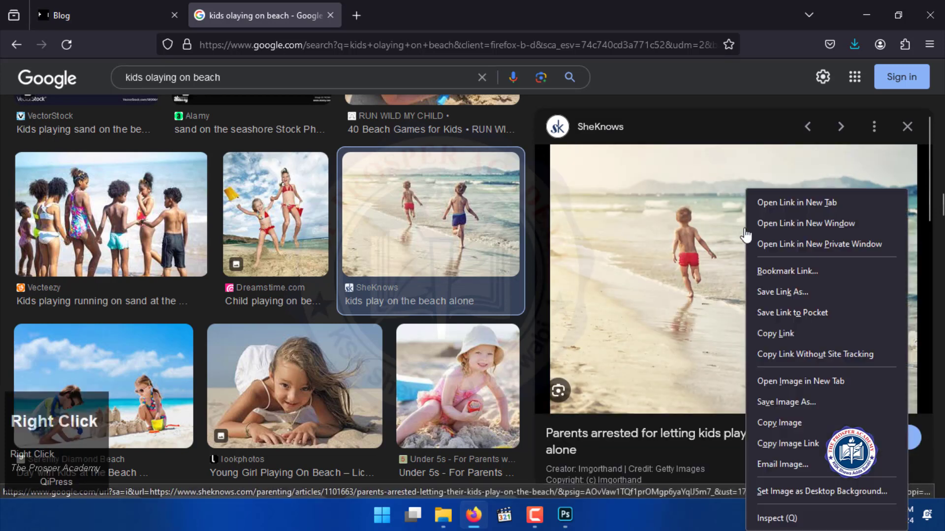
{"action": "left_click", "coordinate": [783, 402]}
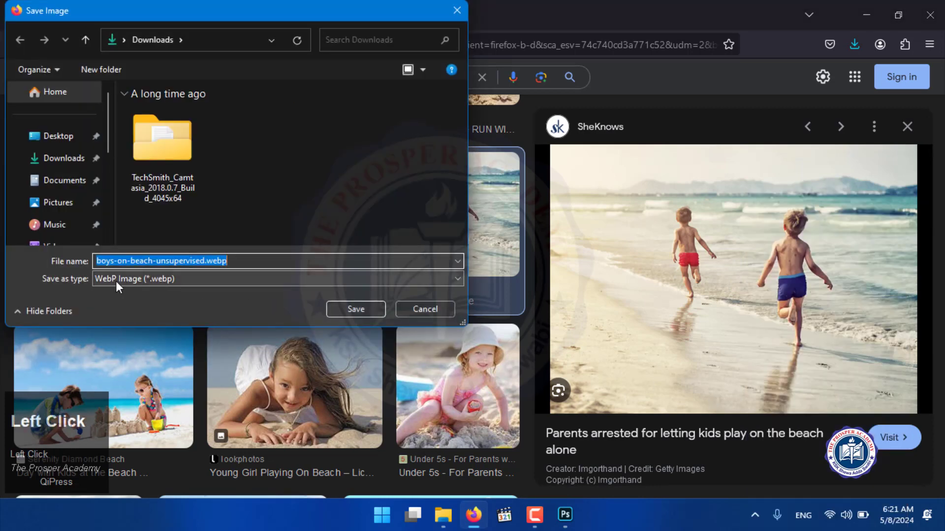
{"action": "left_click", "coordinate": [434, 308]}
Copy the previewed photo of the two boys to the clipboard and switch to Photoshop
{"action": "right_click", "coordinate": [785, 283]}
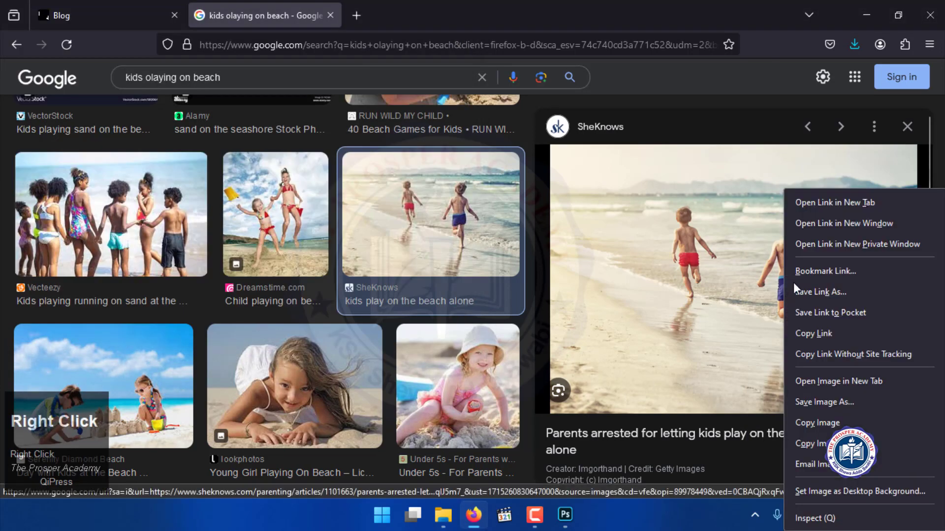
{"action": "left_click", "coordinate": [816, 423]}
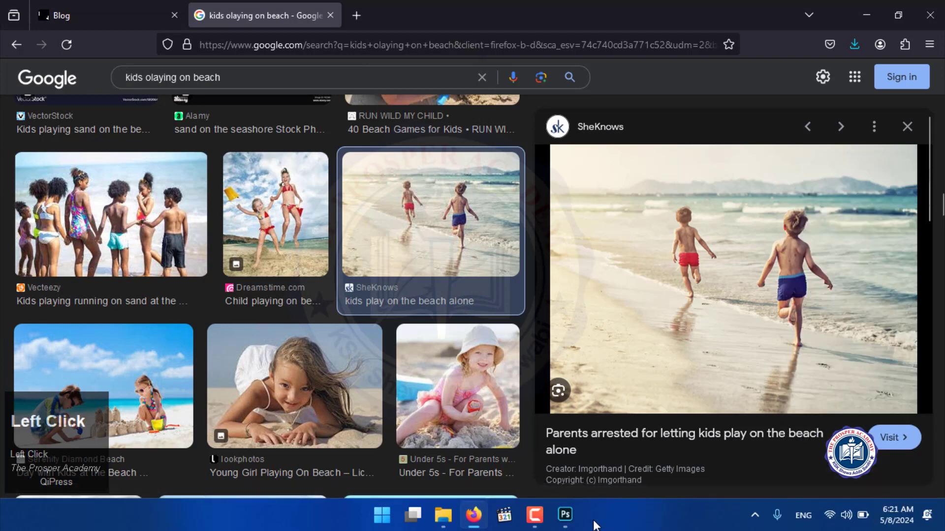
{"action": "left_click", "coordinate": [564, 516]}
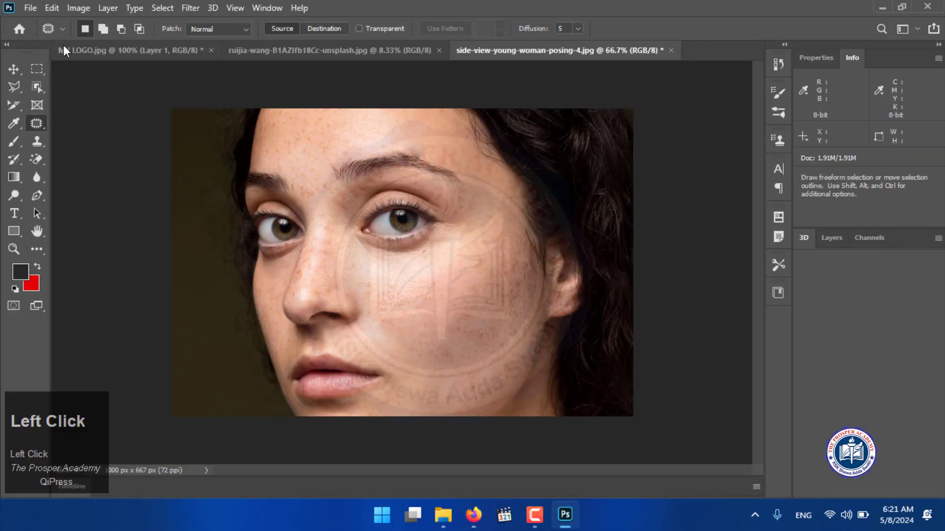
Create a new 1822 x 1338 px document with a transparent background and paste the copied beach photo into it
{"action": "left_click", "coordinate": [30, 7]}
{"action": "left_click", "coordinate": [44, 22]}
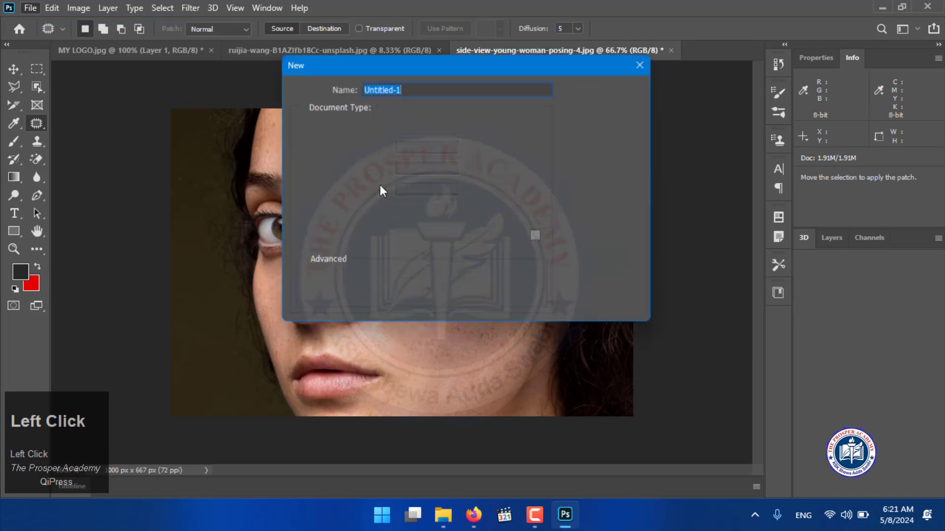
{"action": "left_click", "coordinate": [610, 89]}
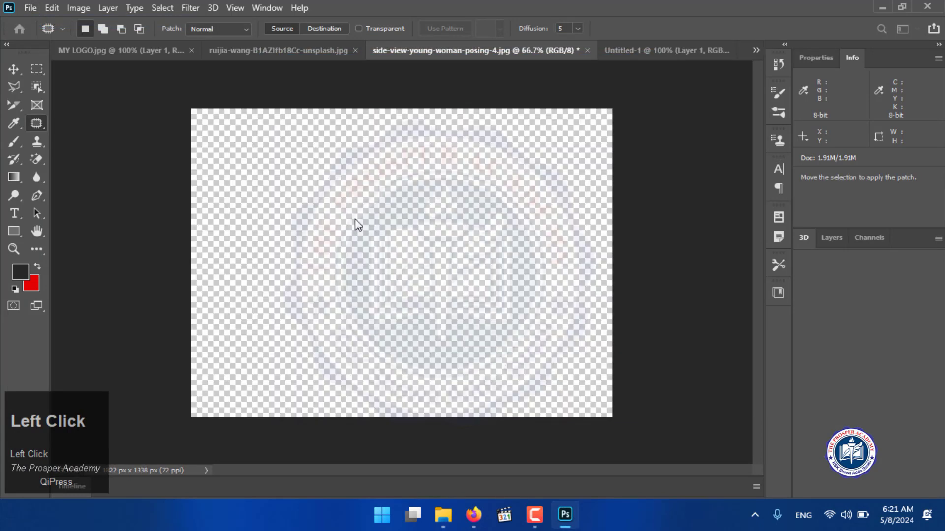
{"action": "key", "text": "ctrl+v"}
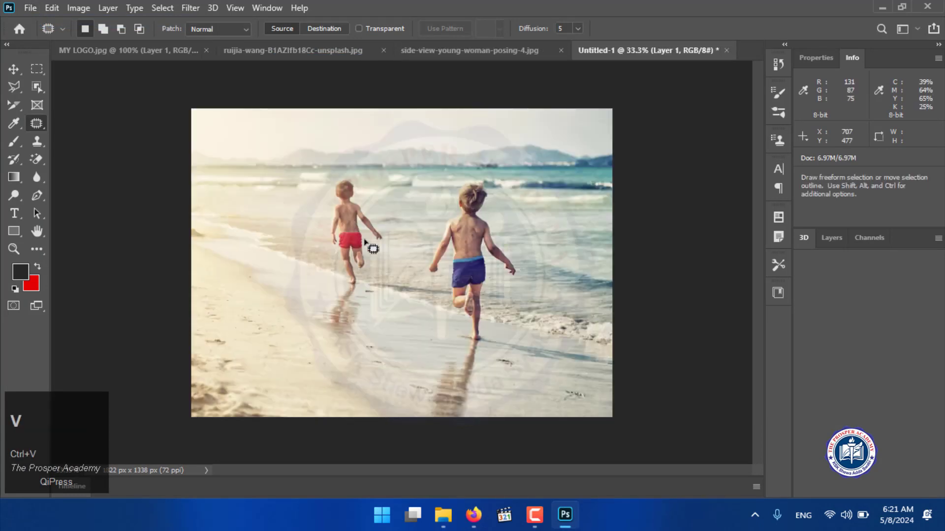
Outline the boy in red shorts with the Content-Aware Move Tool, keeping a narrow margin of sea and sand around him
{"action": "right_click", "coordinate": [40, 123]}
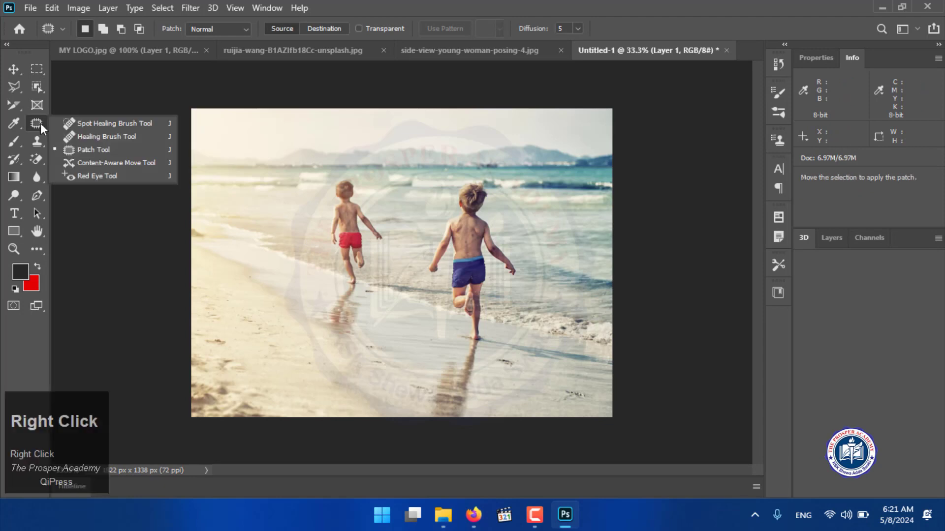
{"action": "left_click", "coordinate": [108, 161]}
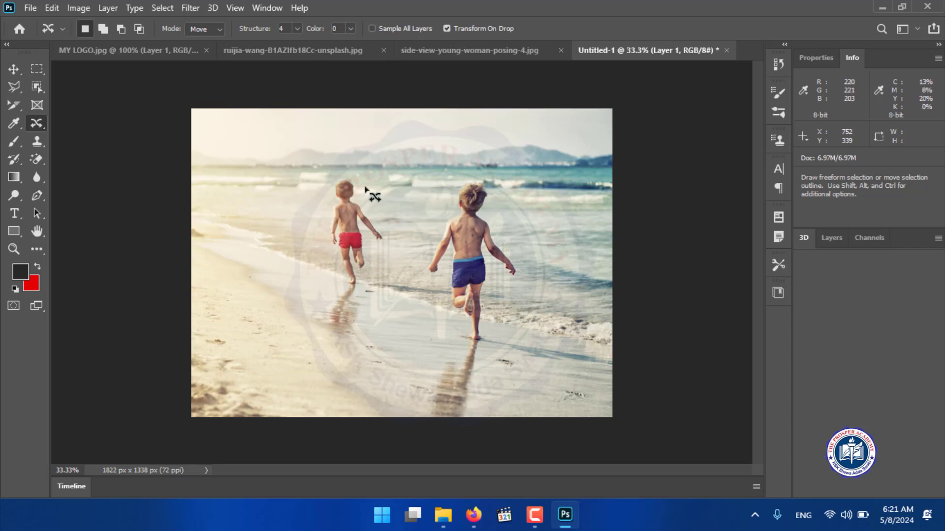
{"action": "left_click_drag", "start_coordinate": [365, 187], "coordinate": [379, 215]}
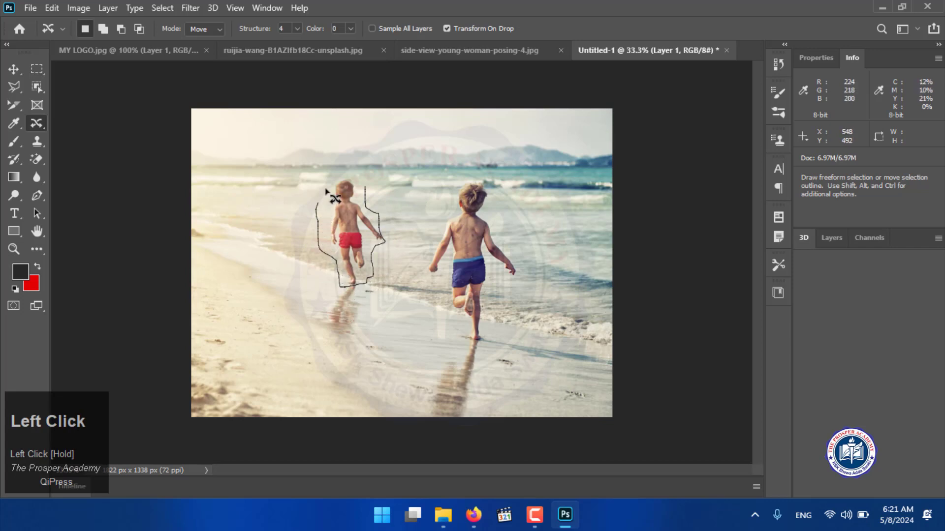
{"action": "left_click_drag", "start_coordinate": [365, 184], "coordinate": [366, 189]}
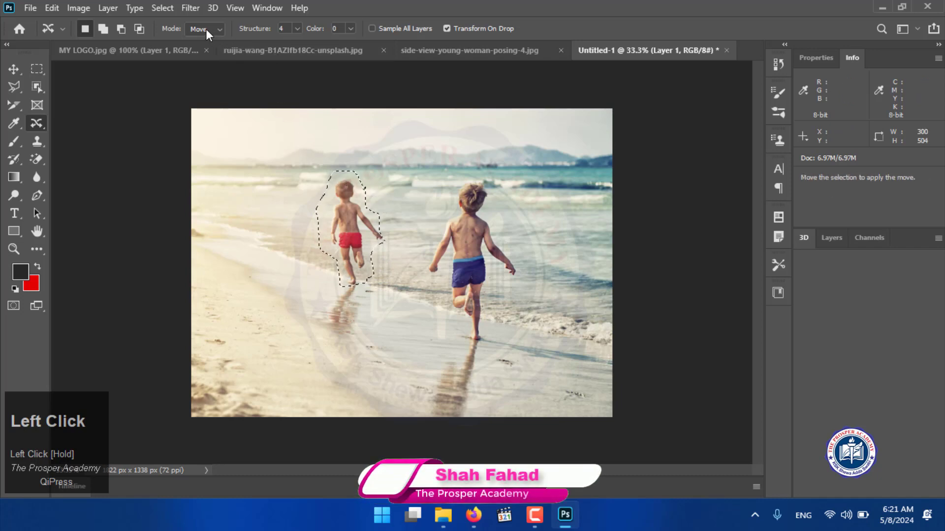
{"action": "left_click_drag", "start_coordinate": [350, 232], "coordinate": [349, 230]}
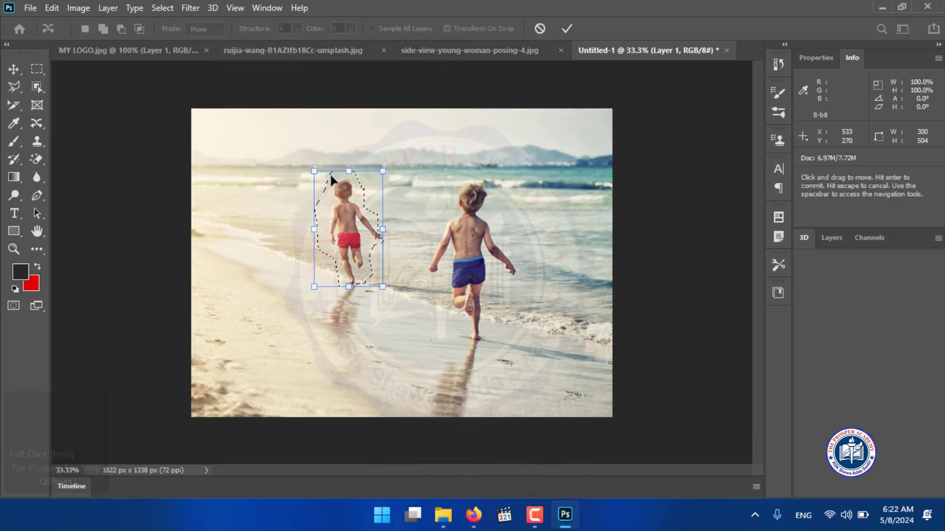
{"action": "key", "text": "ctrl+z"}
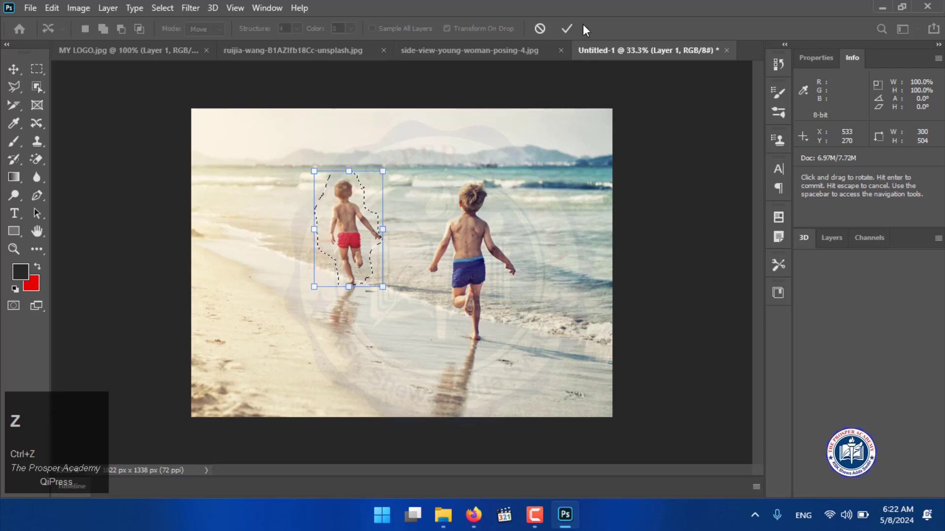
{"action": "left_click", "coordinate": [567, 28]}
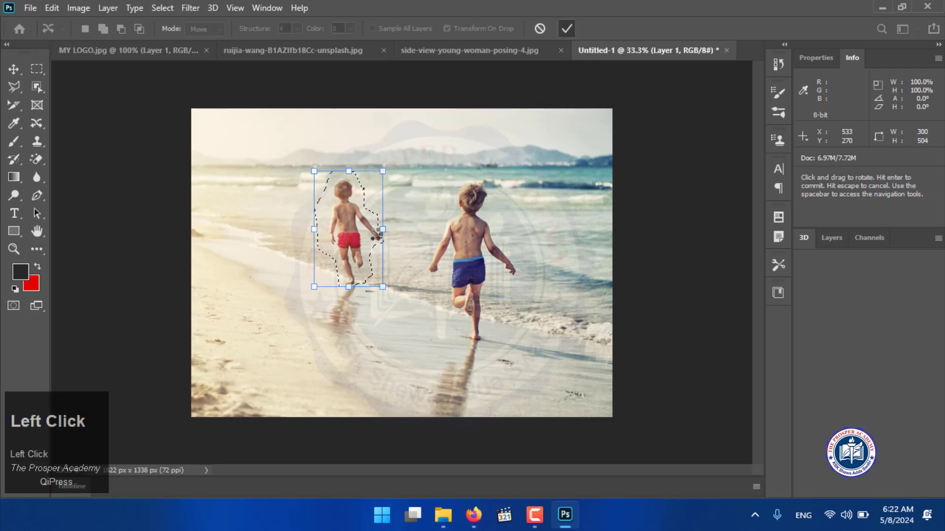
Set the Content-Aware Move Tool's Structure to 7 and Color to 10
{"action": "left_click", "coordinate": [298, 25]}
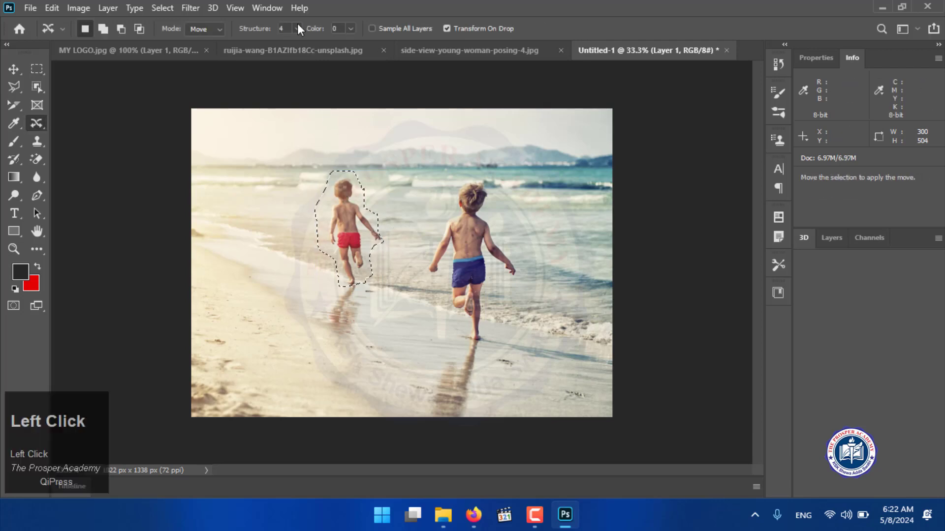
{"action": "left_click_drag", "start_coordinate": [297, 29], "coordinate": [350, 49]}
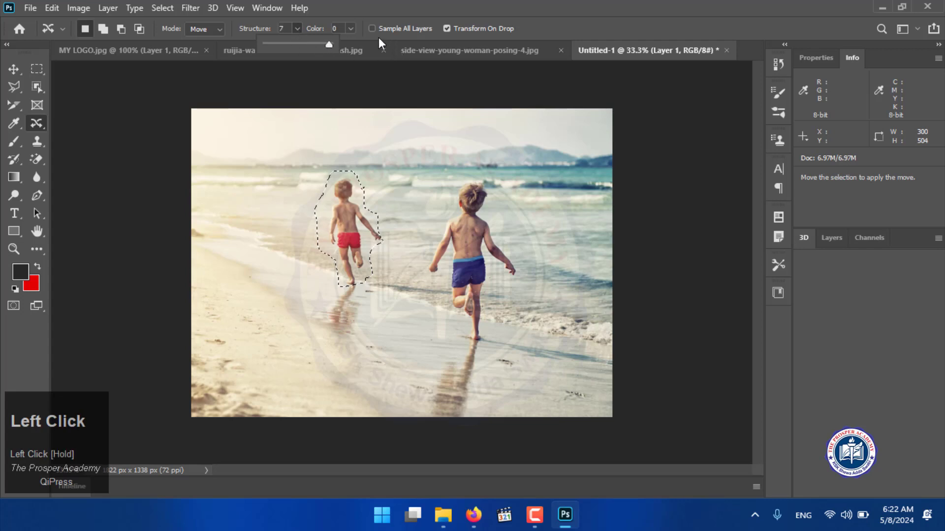
{"action": "left_click", "coordinate": [352, 29]}
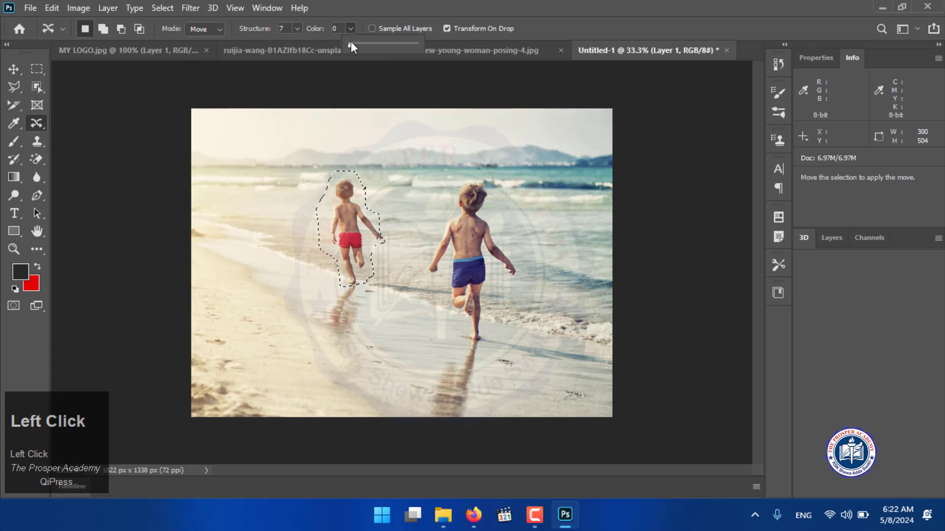
Move the outlined boy in red shorts about 300 px left and slightly up, apply the move and deselect
{"action": "left_click", "coordinate": [349, 212]}
{"action": "left_click_drag", "start_coordinate": [348, 211], "coordinate": [283, 203]}
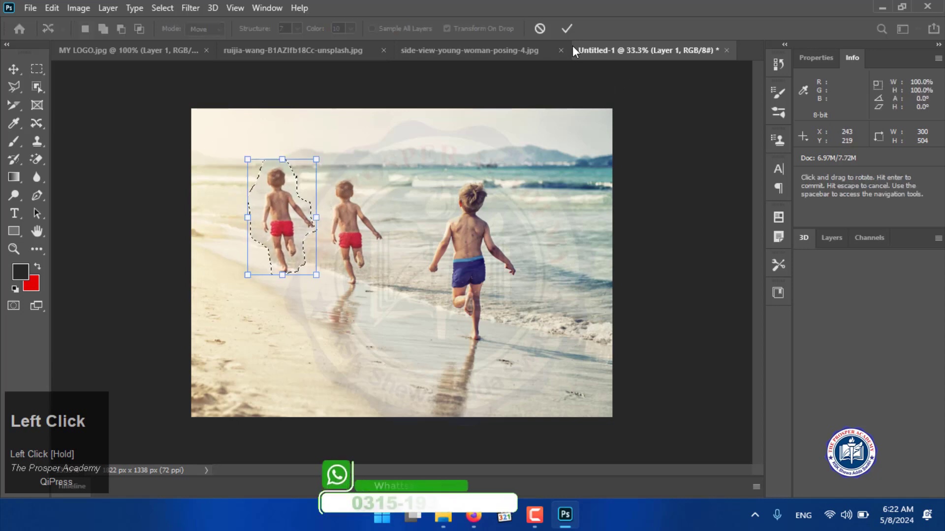
{"action": "left_click", "coordinate": [566, 29]}
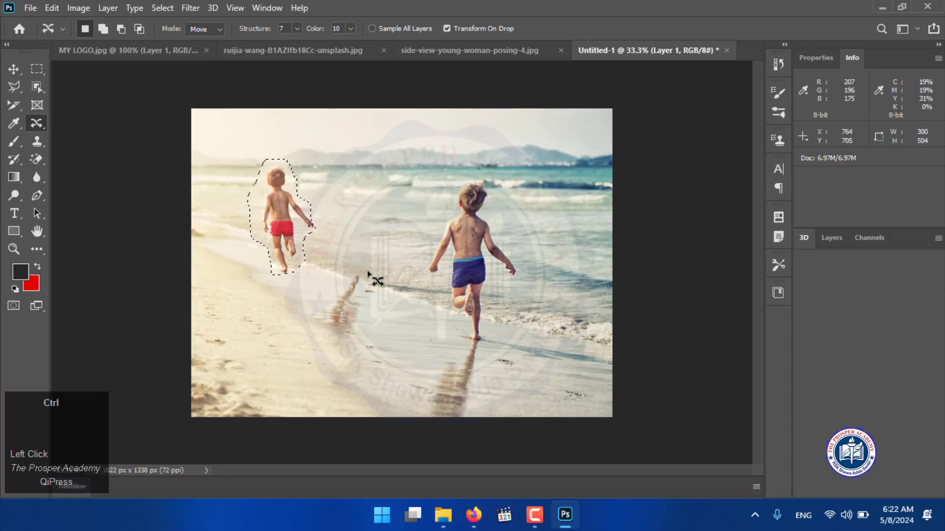
{"action": "key", "text": "ctrl+d"}
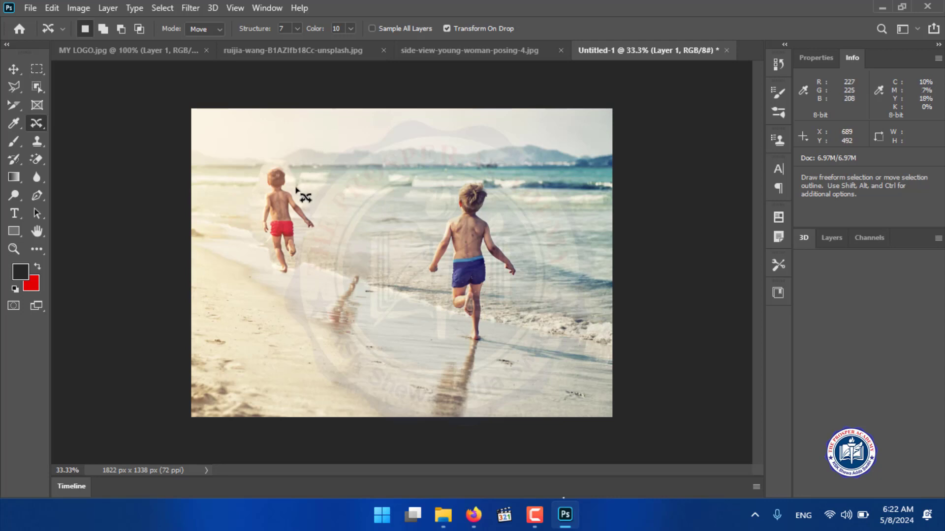
In Extend mode, outline the head of the boy in blue shorts, about 255 x 228 px, shift it slightly up, apply and deselect
{"action": "left_click", "coordinate": [220, 30]}
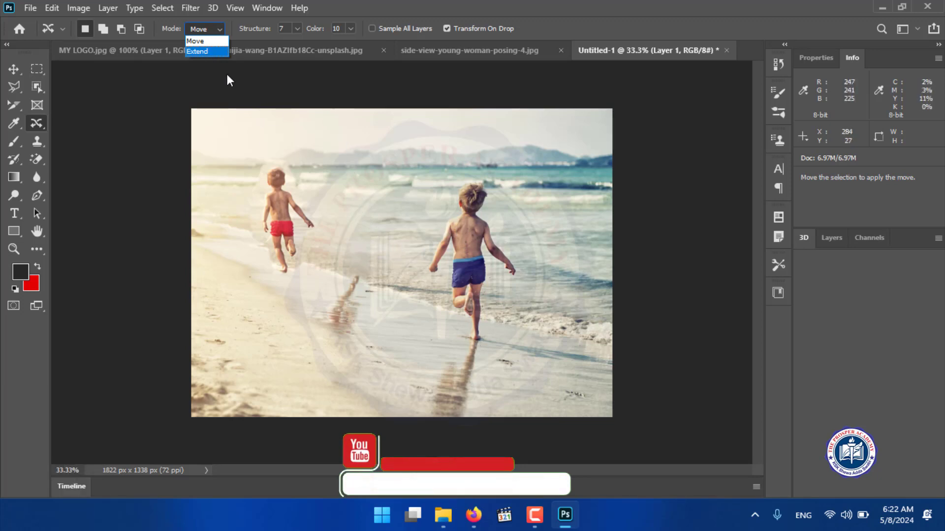
{"action": "left_click", "coordinate": [197, 52]}
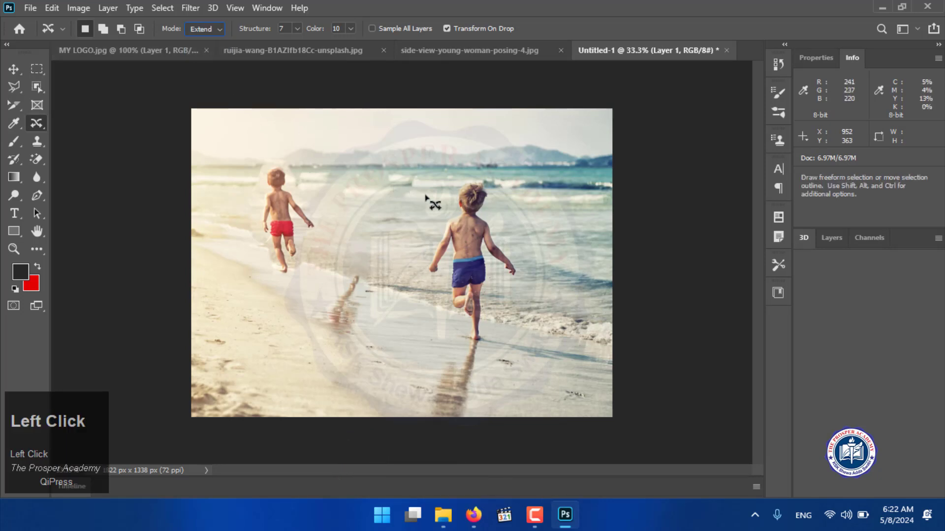
{"action": "mouse_move", "coordinate": [441, 185]}
{"action": "left_mouse_down"}
{"action": "mouse_move", "coordinate": [444, 228]}
{"action": "mouse_move", "coordinate": [498, 216]}
{"action": "mouse_move", "coordinate": [498, 180]}
{"action": "mouse_move", "coordinate": [450, 176]}
{"action": "mouse_move", "coordinate": [440, 187]}
{"action": "left_mouse_up"}
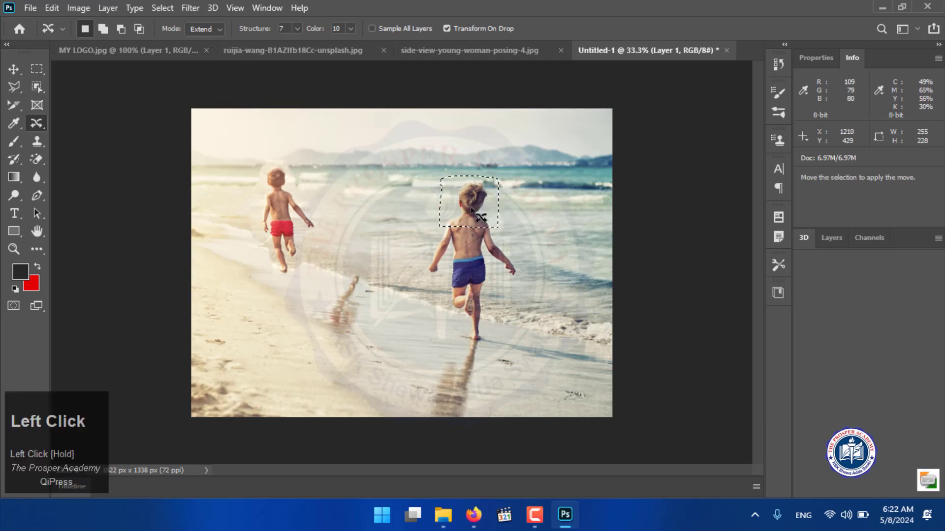
{"action": "left_click_drag", "start_coordinate": [472, 209], "coordinate": [472, 207]}
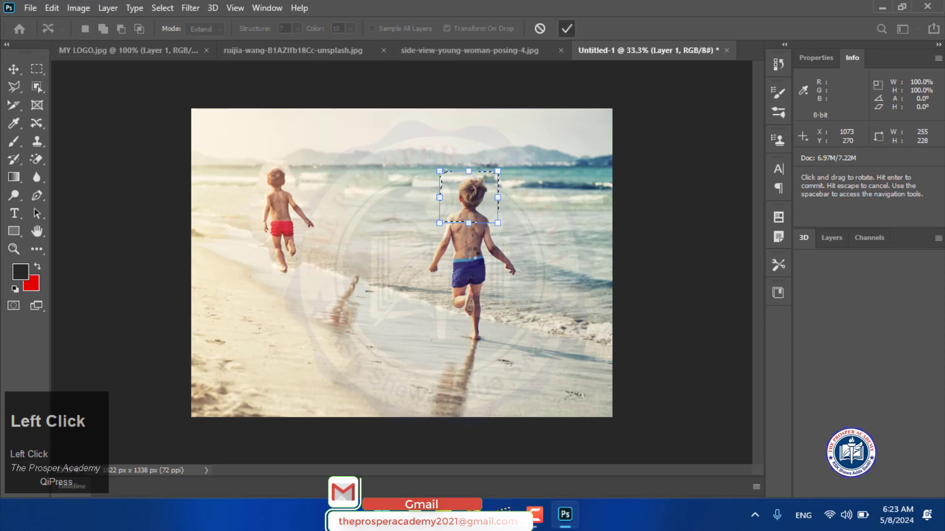
{"action": "left_click", "coordinate": [566, 28]}
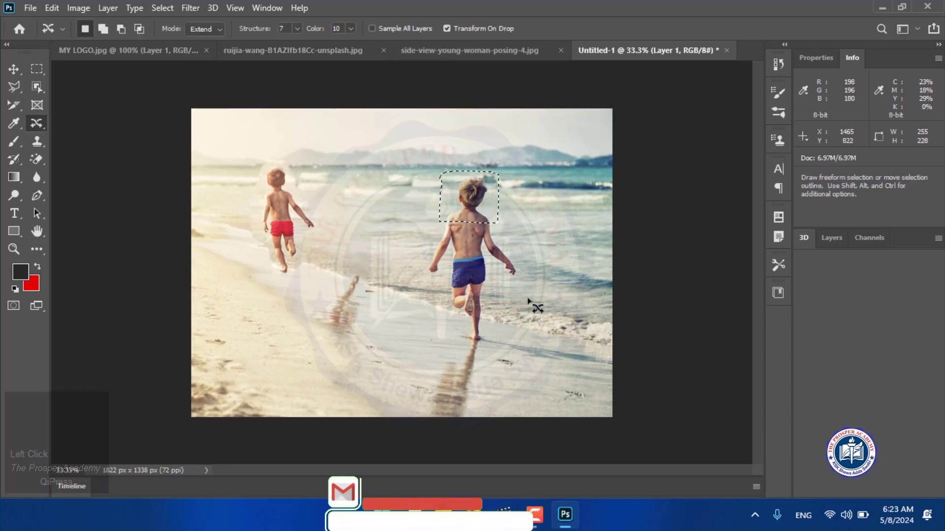
{"action": "key", "text": "ctrl+d"}
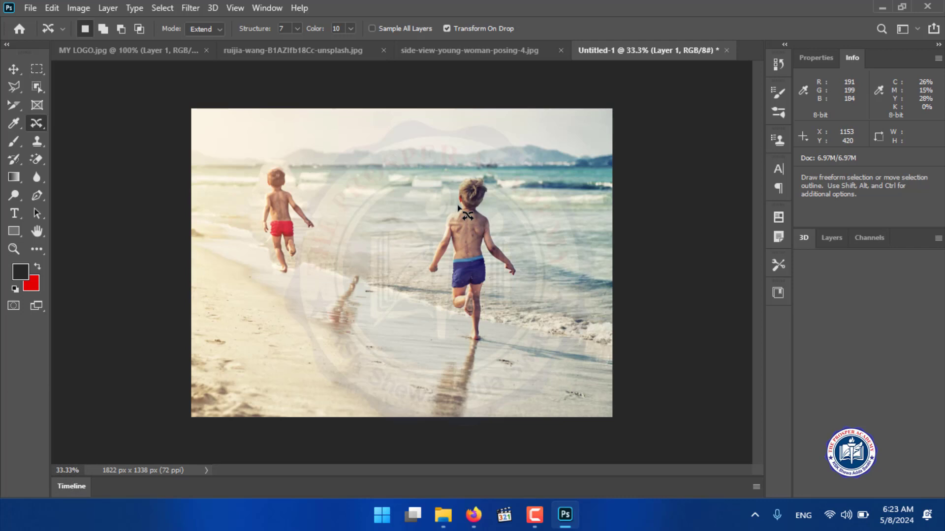
Switch to Firefox and search Google Images for "kid with red eye"
{"action": "right_click", "coordinate": [40, 123]}
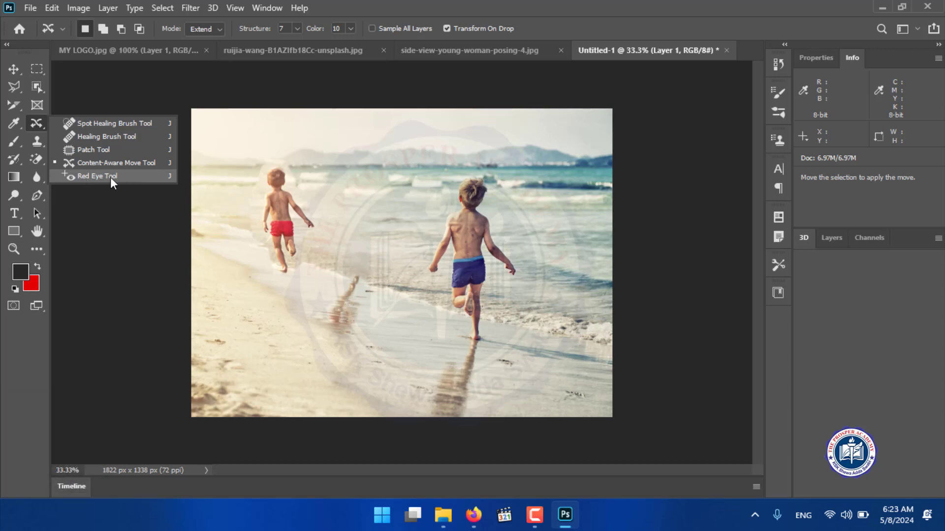
{"action": "left_click", "coordinate": [473, 514]}
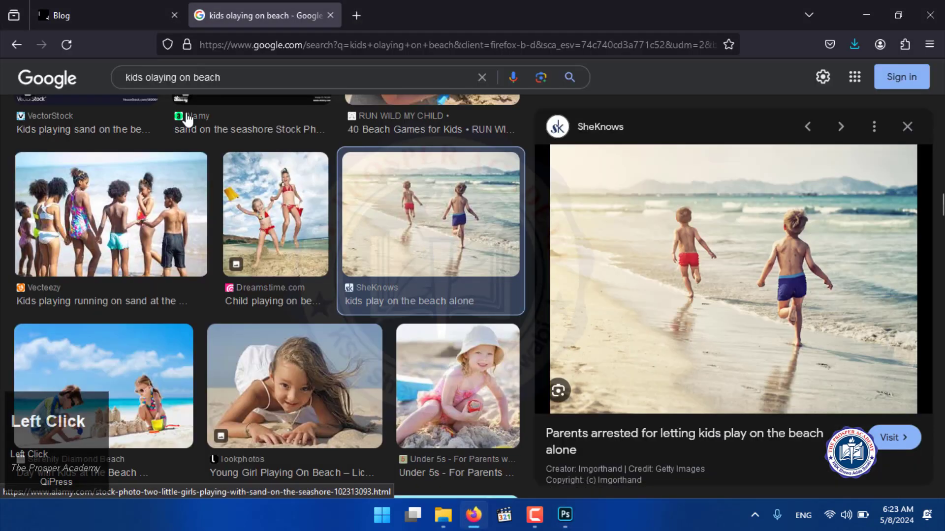
{"action": "left_click_drag", "start_coordinate": [220, 77], "coordinate": [74, 77]}
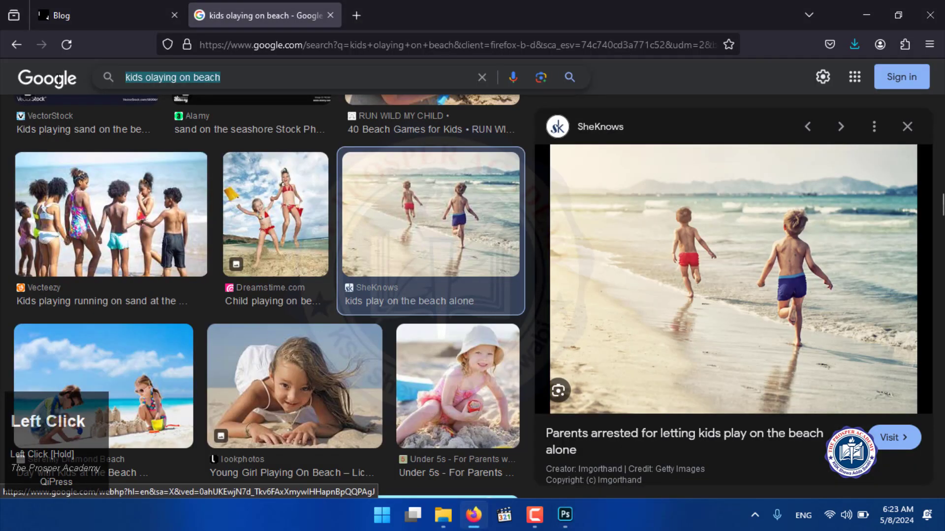
{"action": "type", "text": "b"}
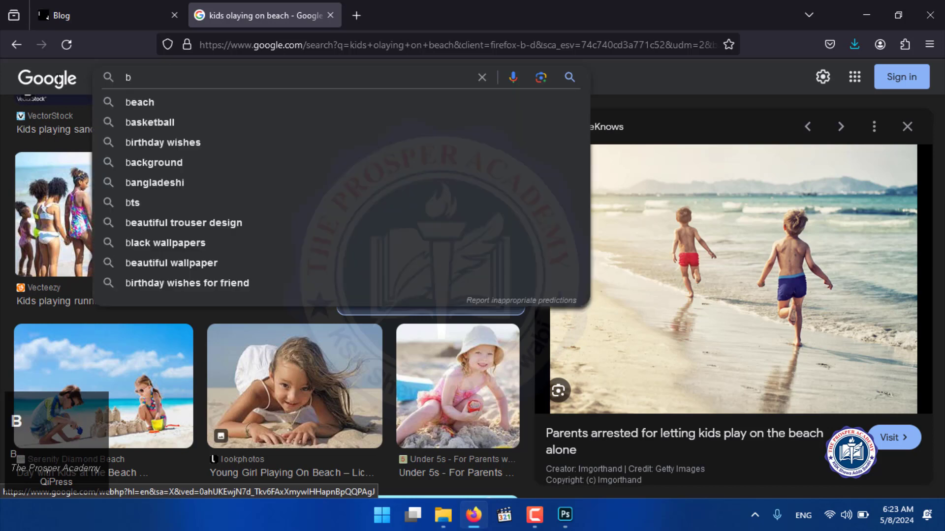
{"action": "key", "text": "BackSpace"}
{"action": "type", "text": "kid with r"}
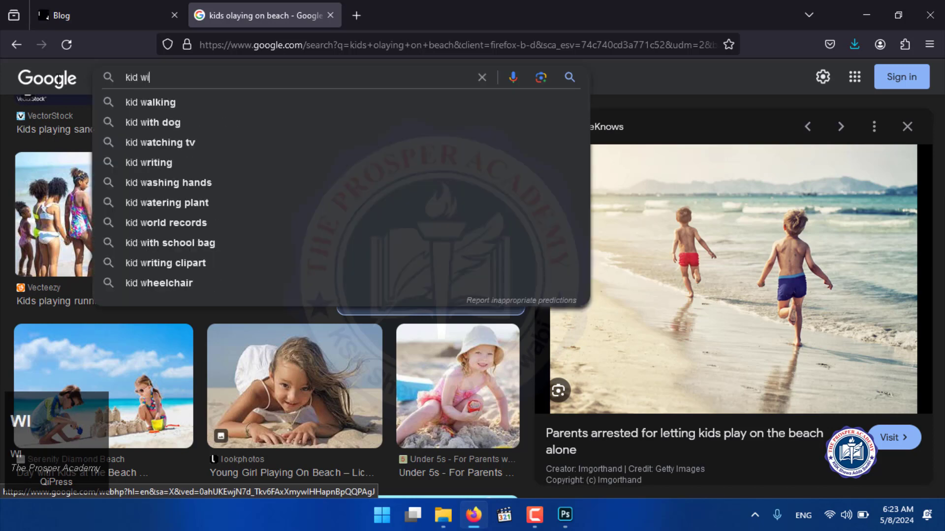
{"action": "type", "text": "ed eye"}
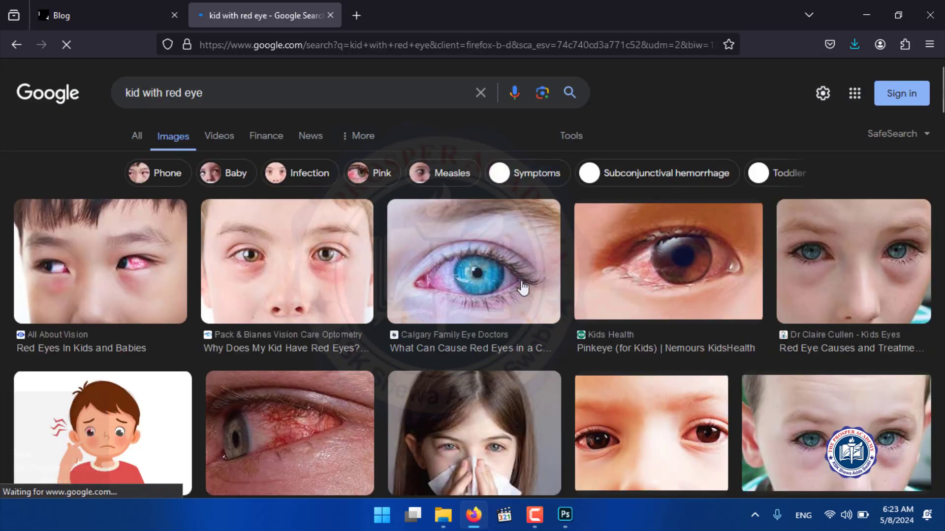
Browse the red-eye image results and related photos, and open the preview of the Stack Overflow photo of the girl in pink
{"action": "scroll", "coordinate": [220, 293], "scroll_direction": "down", "scroll_amount": 4}
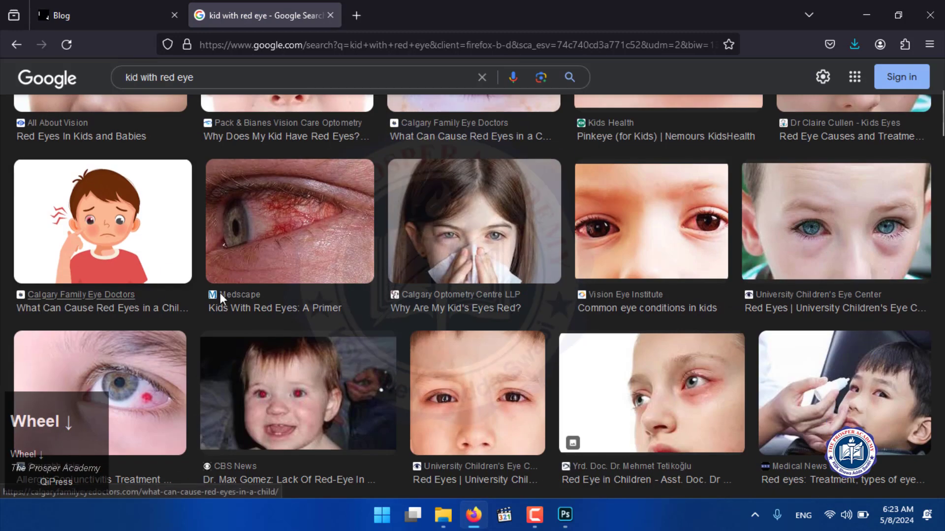
{"action": "scroll", "coordinate": [245, 312], "scroll_direction": "down", "scroll_amount": 1}
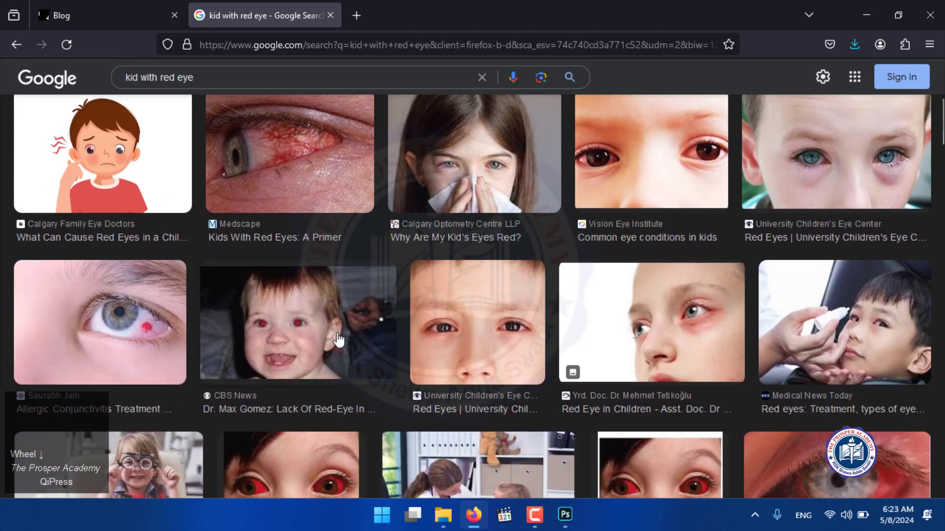
{"action": "scroll", "coordinate": [331, 339], "scroll_direction": "down", "scroll_amount": 1}
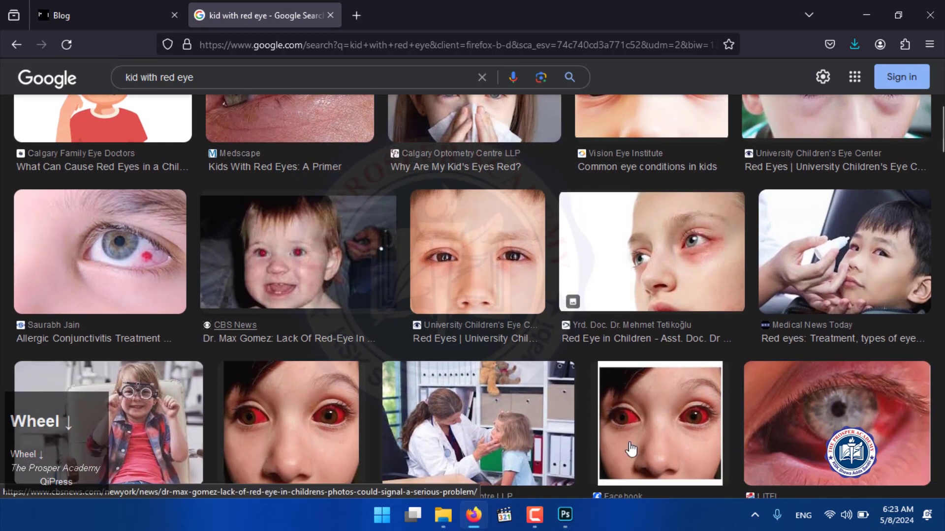
{"action": "left_click", "coordinate": [291, 256]}
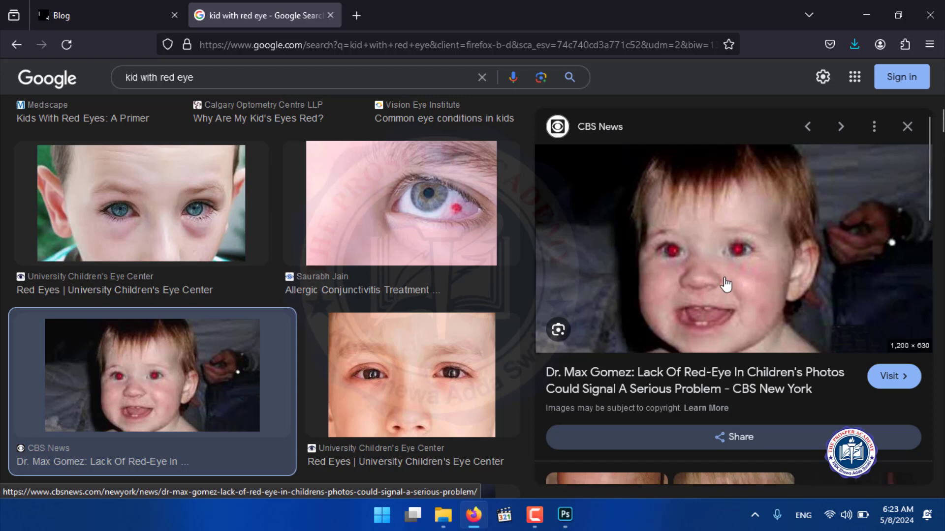
{"action": "scroll", "coordinate": [743, 243], "scroll_direction": "down", "scroll_amount": 5}
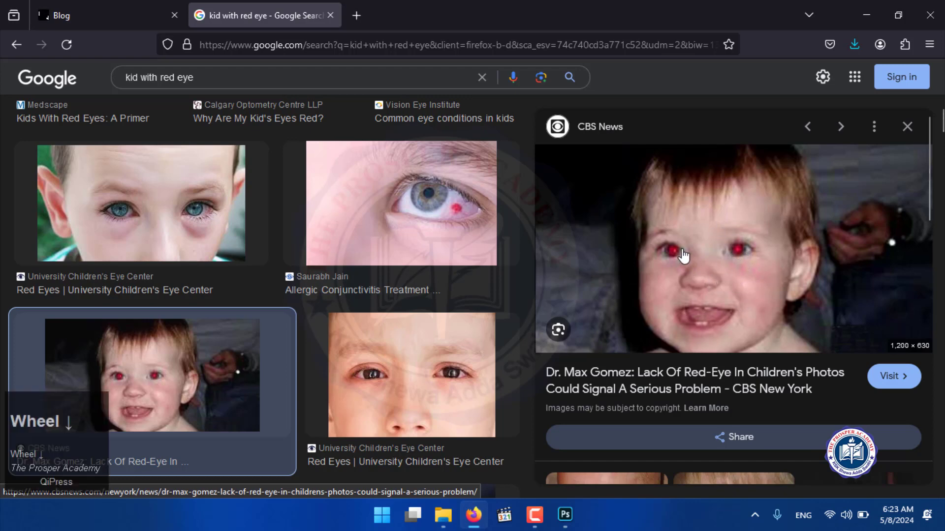
{"action": "scroll", "coordinate": [798, 242], "scroll_direction": "up", "scroll_amount": 5}
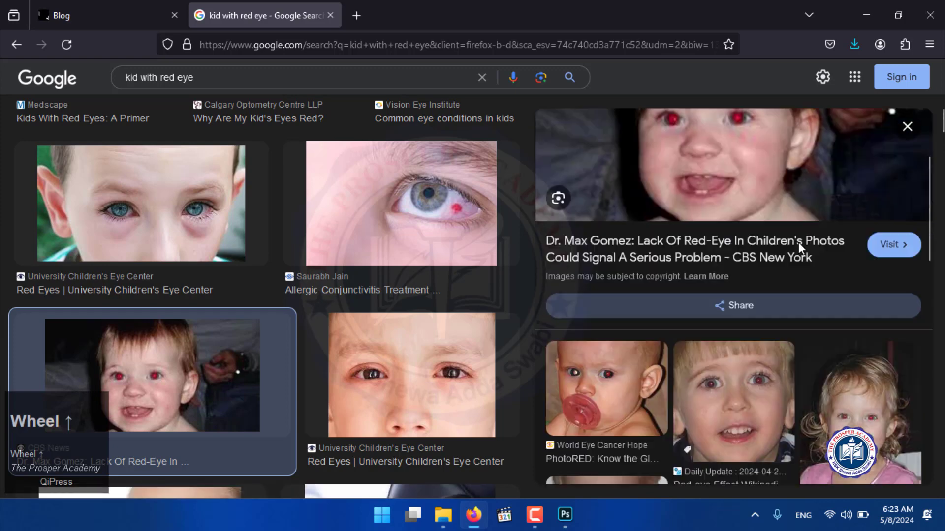
{"action": "scroll", "coordinate": [804, 293], "scroll_direction": "down", "scroll_amount": 5}
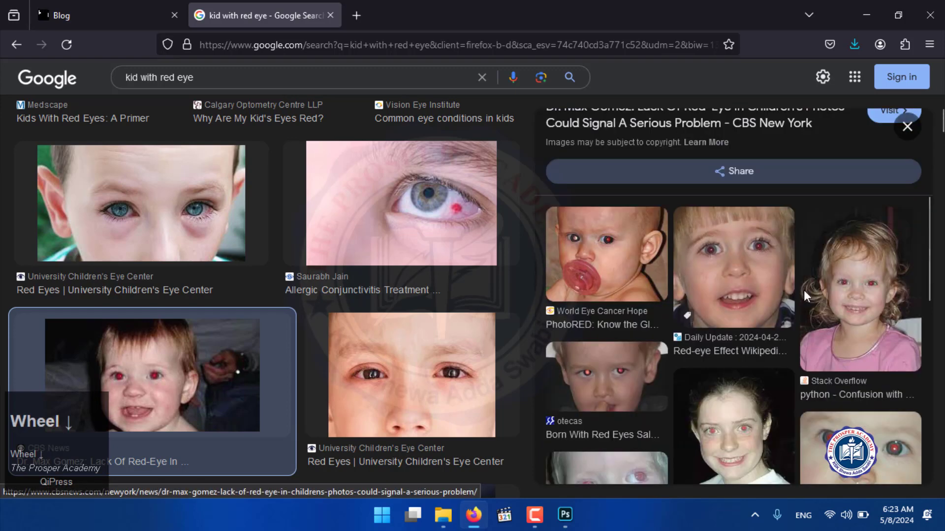
{"action": "left_click", "coordinate": [855, 285]}
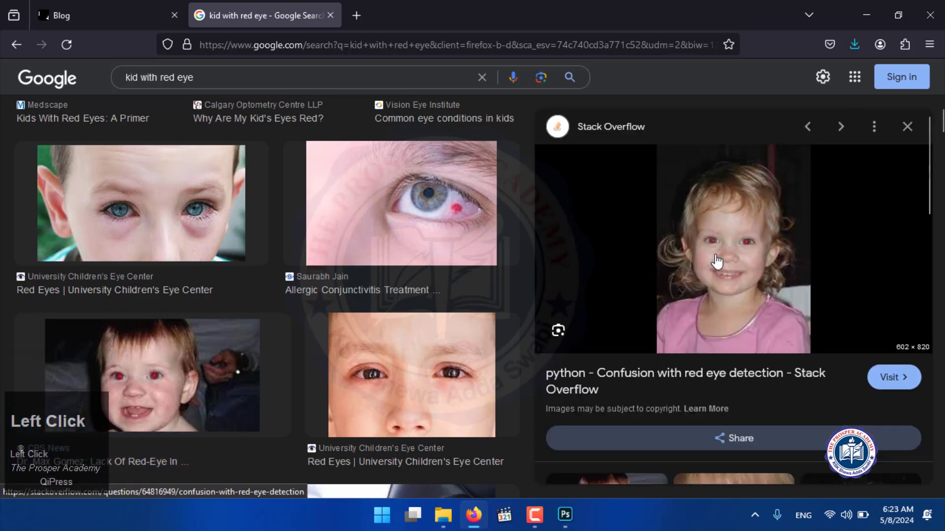
Save the previewed photo of the girl as SIKNs.jpg in the Downloads folder
{"action": "right_click", "coordinate": [744, 276]}
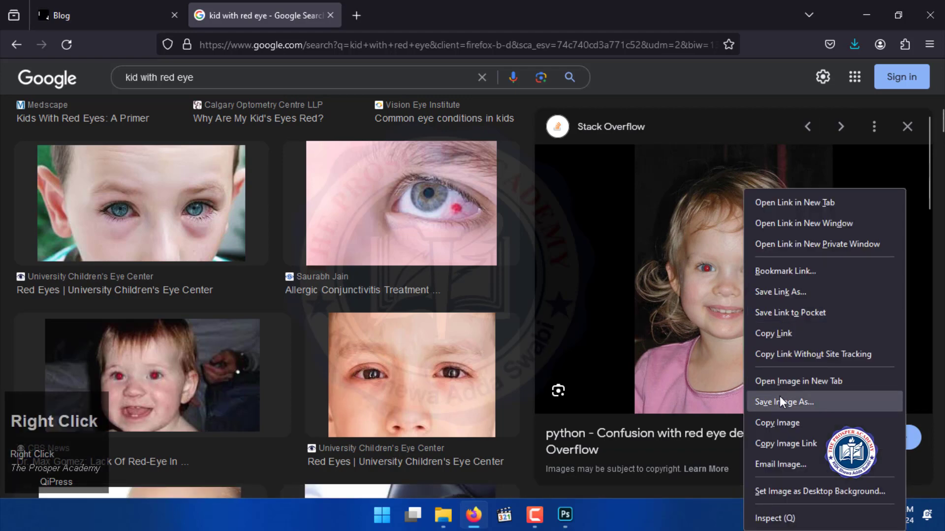
{"action": "left_click", "coordinate": [780, 400]}
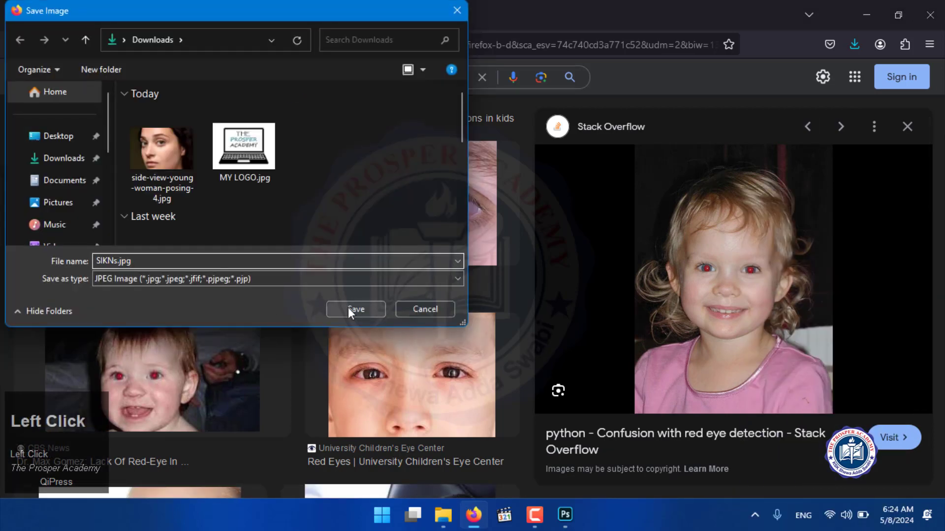
{"action": "left_click", "coordinate": [349, 310]}
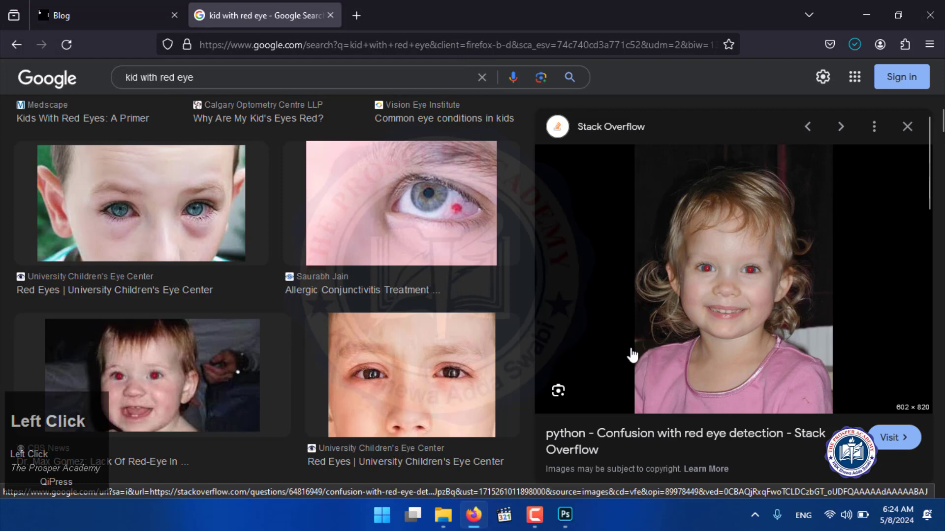
Switch to Photoshop and open SIKNs.jpg from the Downloads folder
{"action": "left_click", "coordinate": [565, 514]}
{"action": "left_click", "coordinate": [32, 8]}
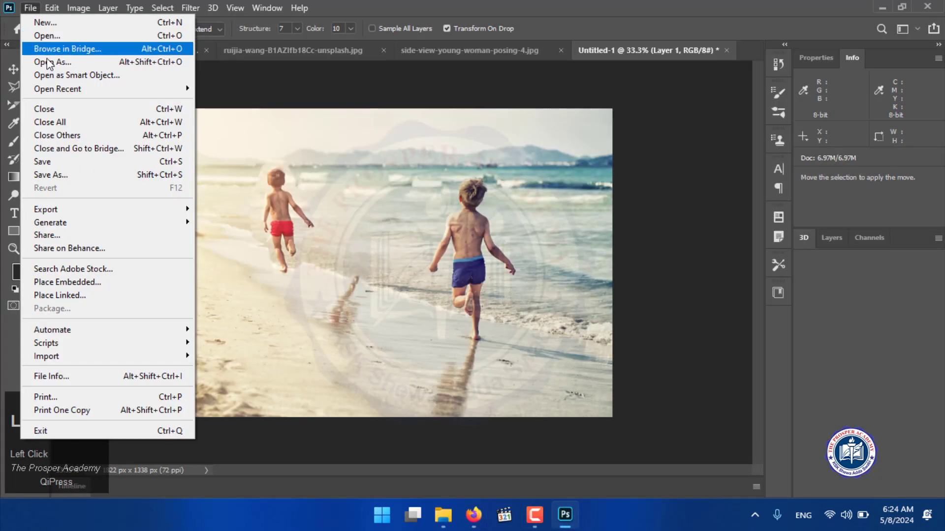
{"action": "left_click", "coordinate": [55, 36]}
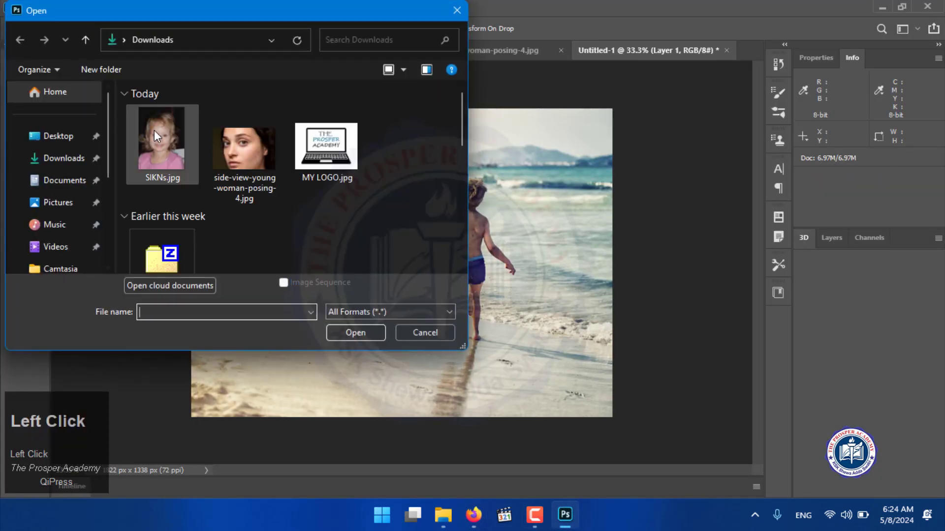
{"action": "left_click", "coordinate": [155, 132]}
{"action": "left_click", "coordinate": [339, 332]}
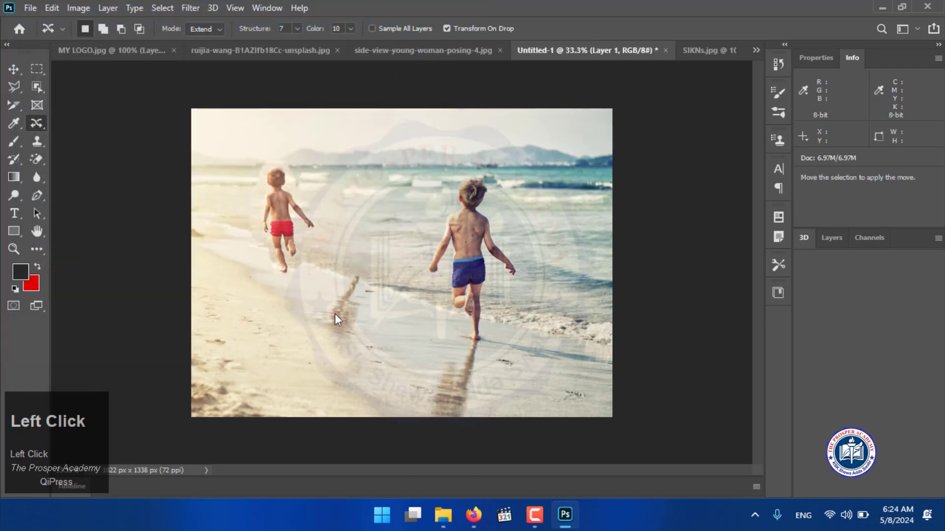
Correct the girl's red eye on the left side of the SIKNs.jpg portrait with the Red Eye Tool
{"action": "right_click", "coordinate": [38, 122]}
{"action": "left_click", "coordinate": [85, 173]}
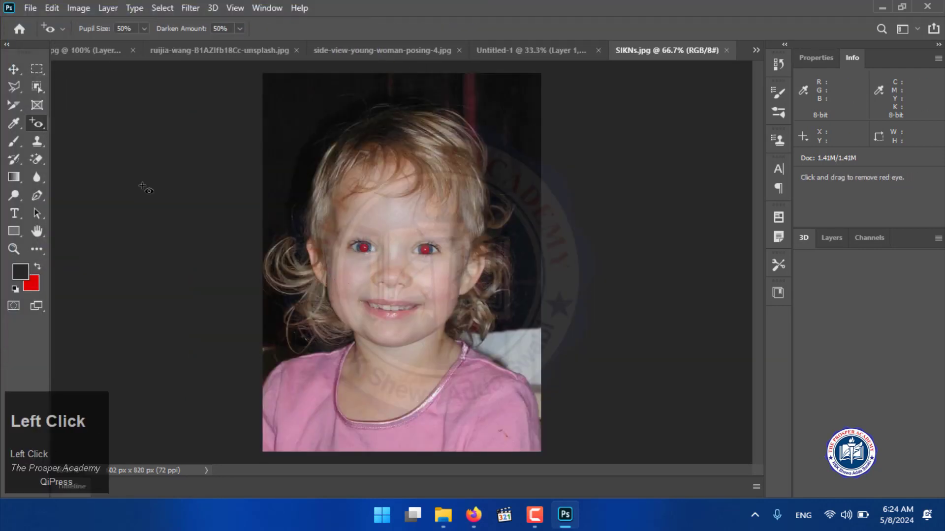
{"action": "left_click", "coordinate": [365, 247]}
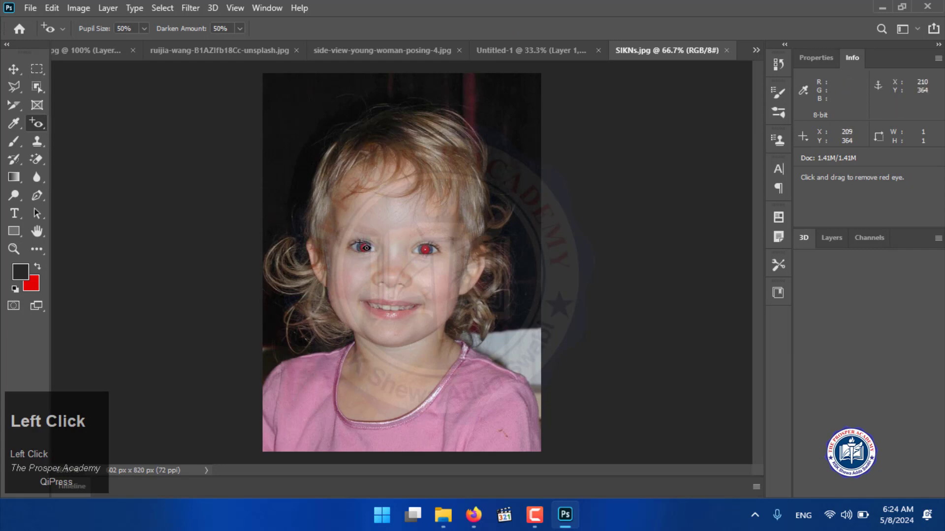
{"action": "left_click_drag", "start_coordinate": [360, 242], "coordinate": [370, 253]}
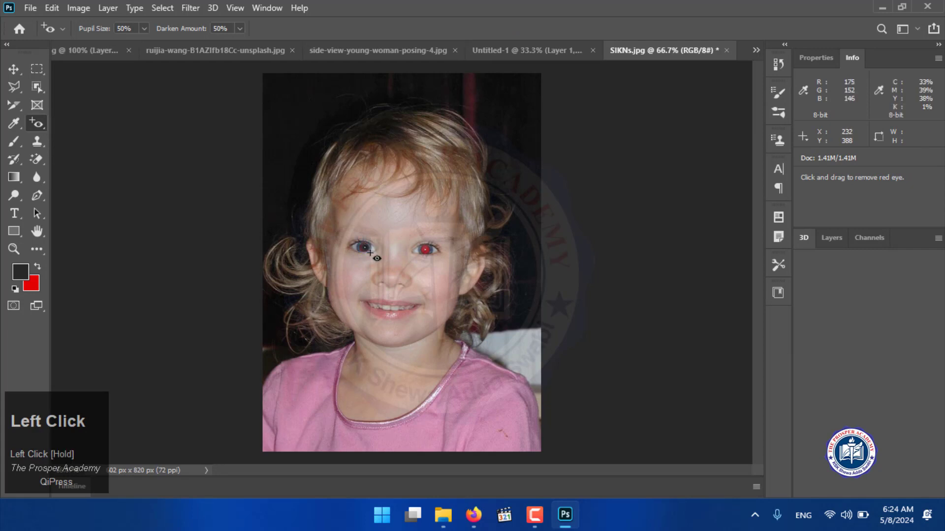
Treat the remaining red in the same pupil and correct the girl's other eye with the Red Eye Tool
{"action": "scroll", "coordinate": [364, 253], "scroll_direction": "up", "scroll_amount": 1}
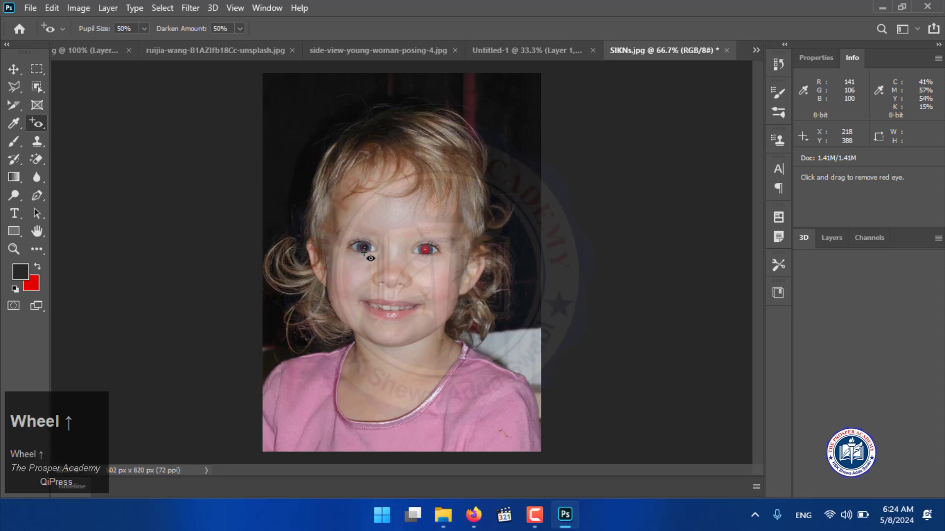
{"action": "key", "text": "ctrl"}
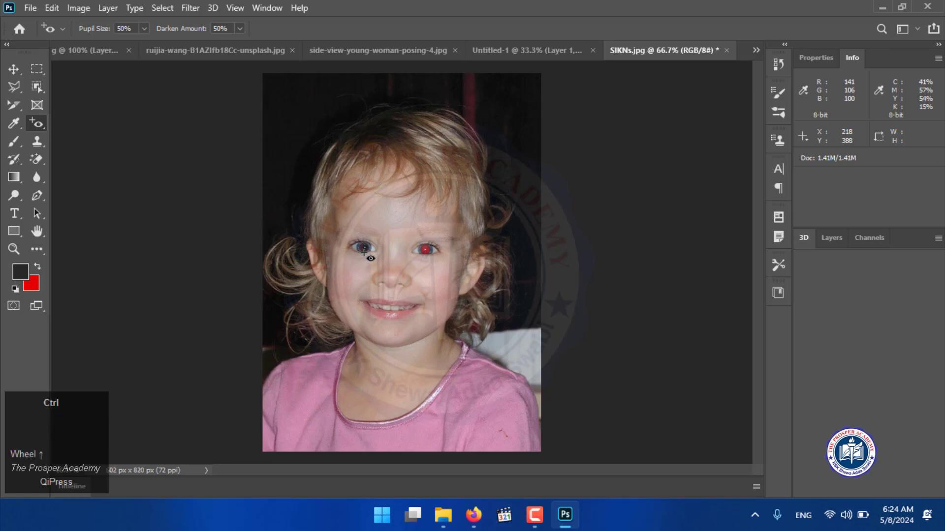
{"action": "key", "text": "ctrl+equal"}
{"action": "key", "text": "ctrl+equal"}
{"action": "key", "text": "ctrl+equal"}
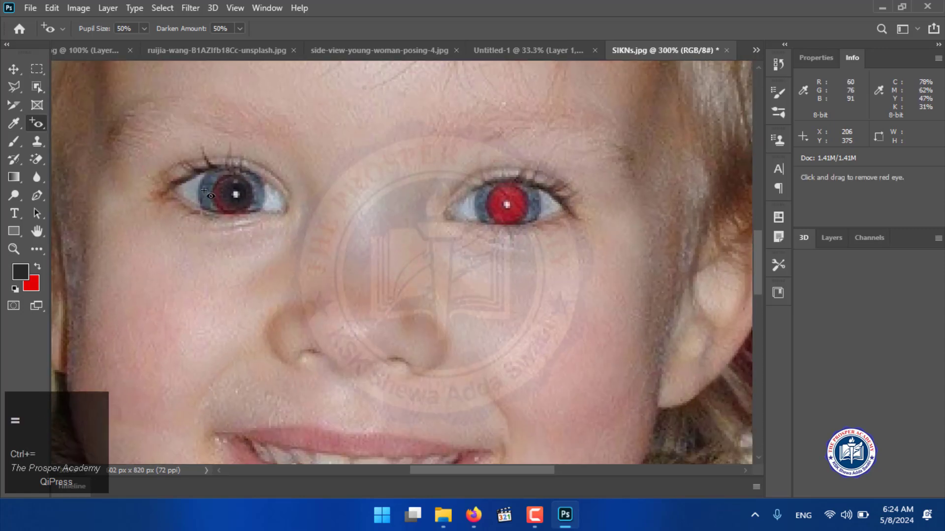
{"action": "left_click_drag", "start_coordinate": [205, 162], "coordinate": [267, 221]}
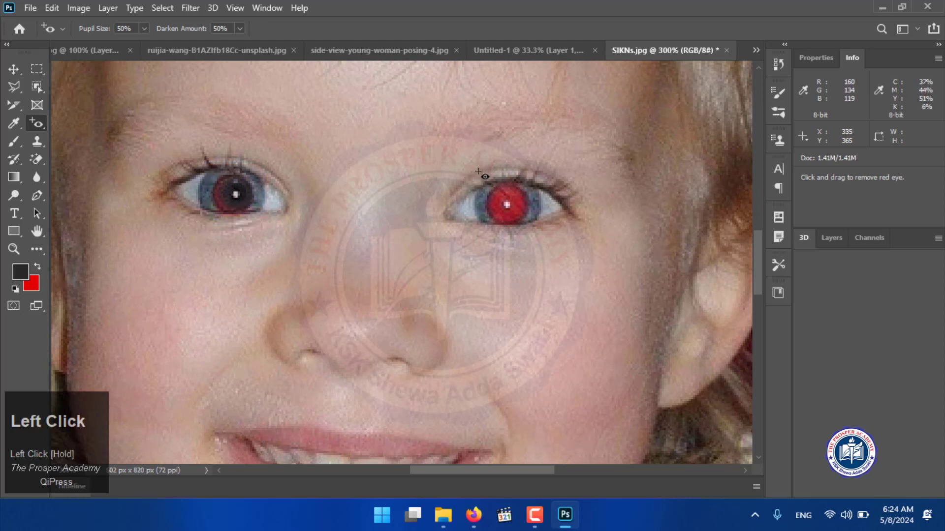
{"action": "left_click_drag", "start_coordinate": [478, 172], "coordinate": [538, 236]}
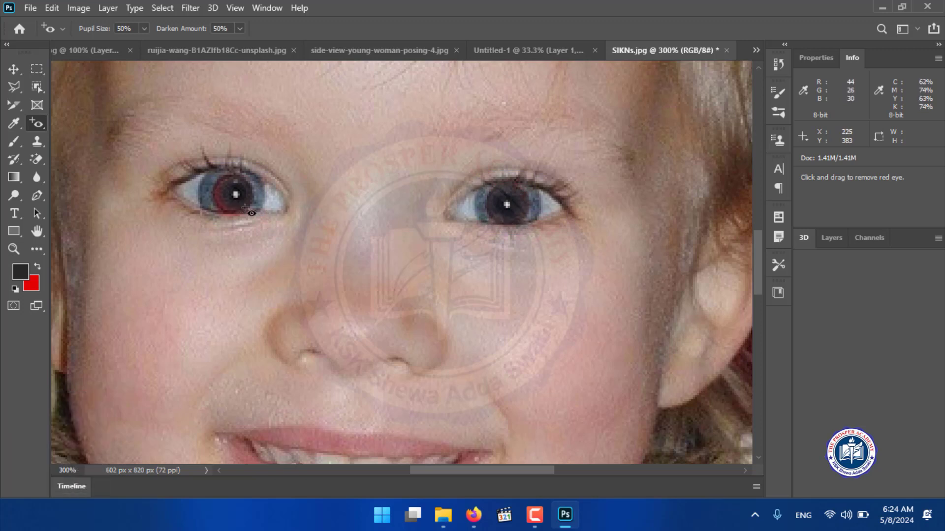
{"action": "key", "text": "ctrl+minus"}
{"action": "key", "text": "ctrl+minus"}
{"action": "key", "text": "ctrl+minus"}
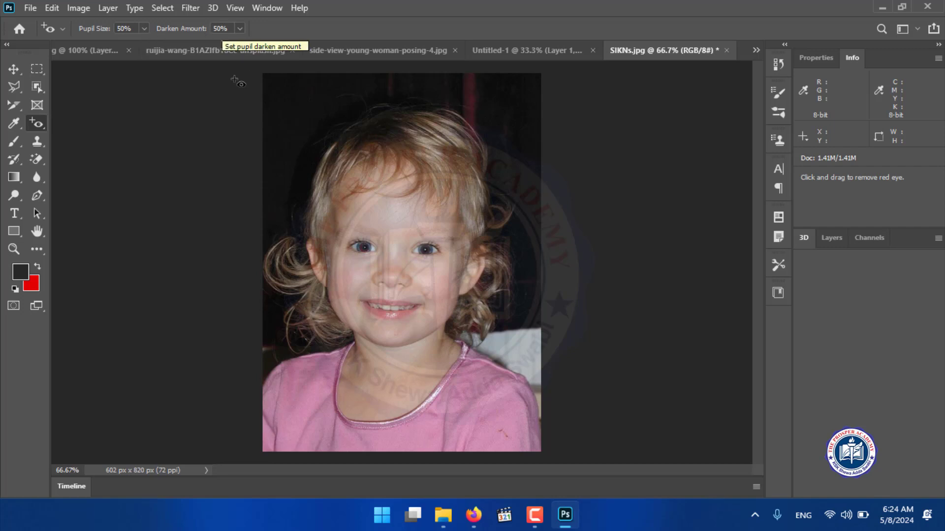
Switch to the Move Tool, and minimize the Photoshop and Firefox windows to reach the desktop
{"action": "right_click", "coordinate": [40, 123]}
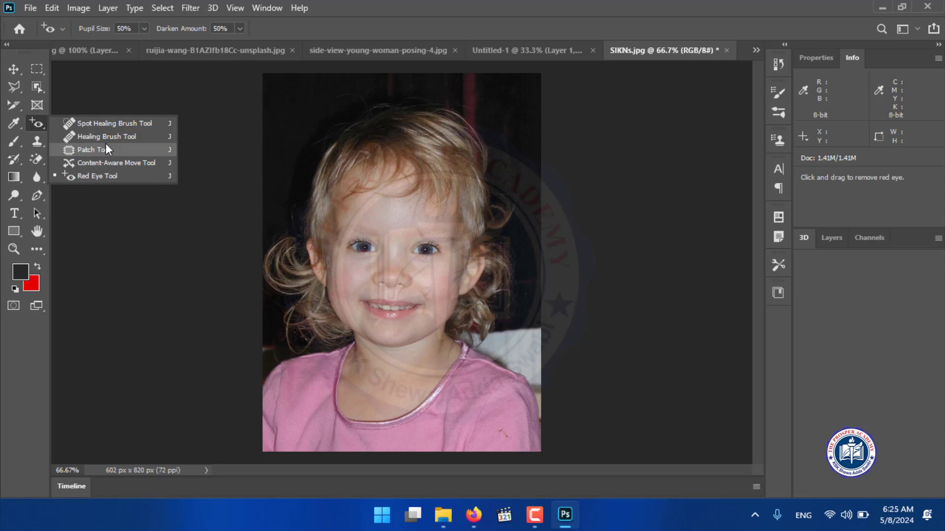
{"action": "left_click", "coordinate": [15, 72]}
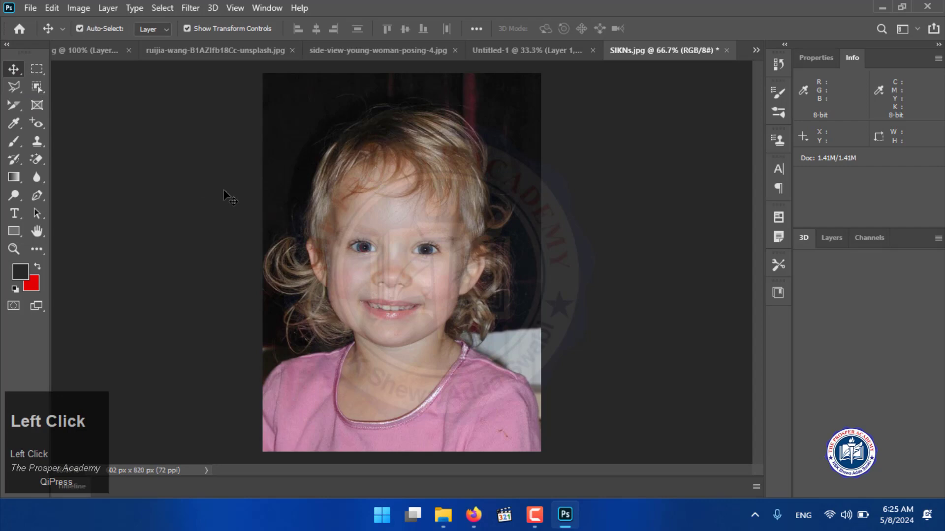
{"action": "left_click", "coordinate": [883, 5]}
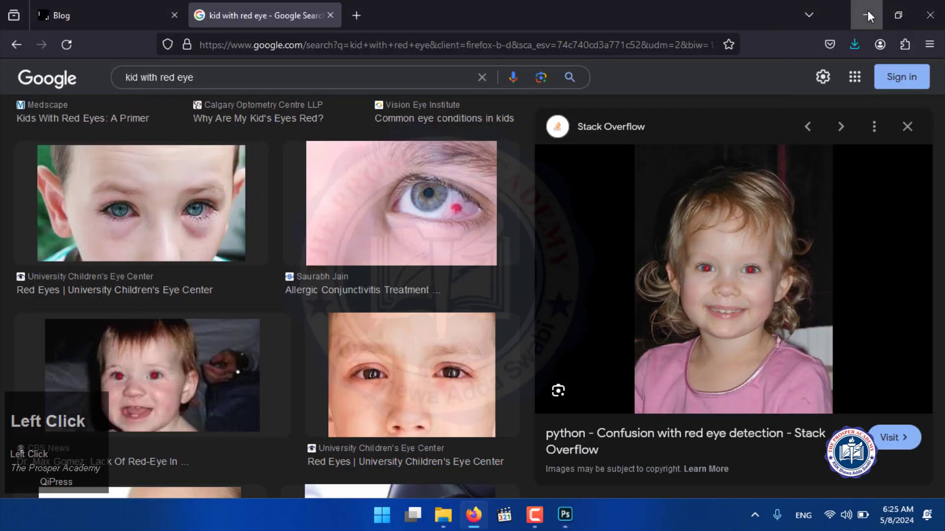
{"action": "left_click", "coordinate": [867, 12]}
{"action": "left_click", "coordinate": [868, 12]}
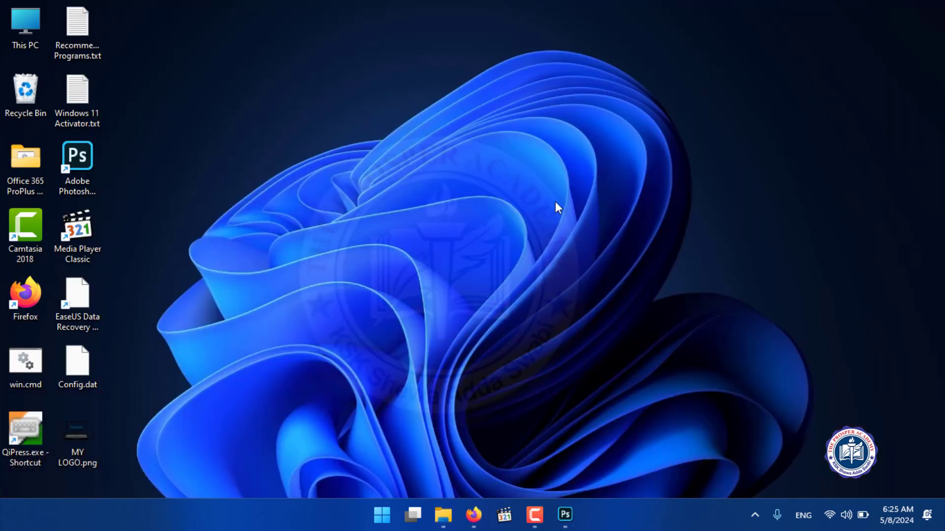
{"action": "left_click", "coordinate": [535, 515]}
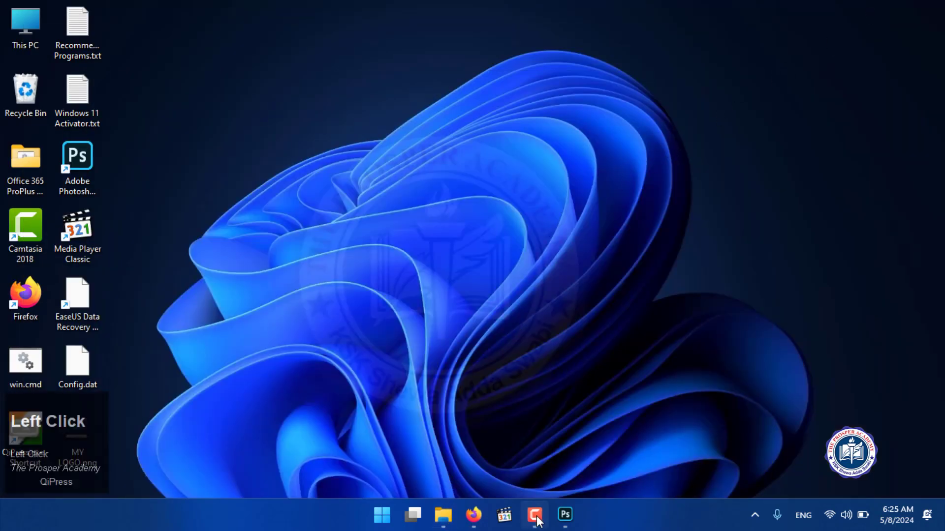